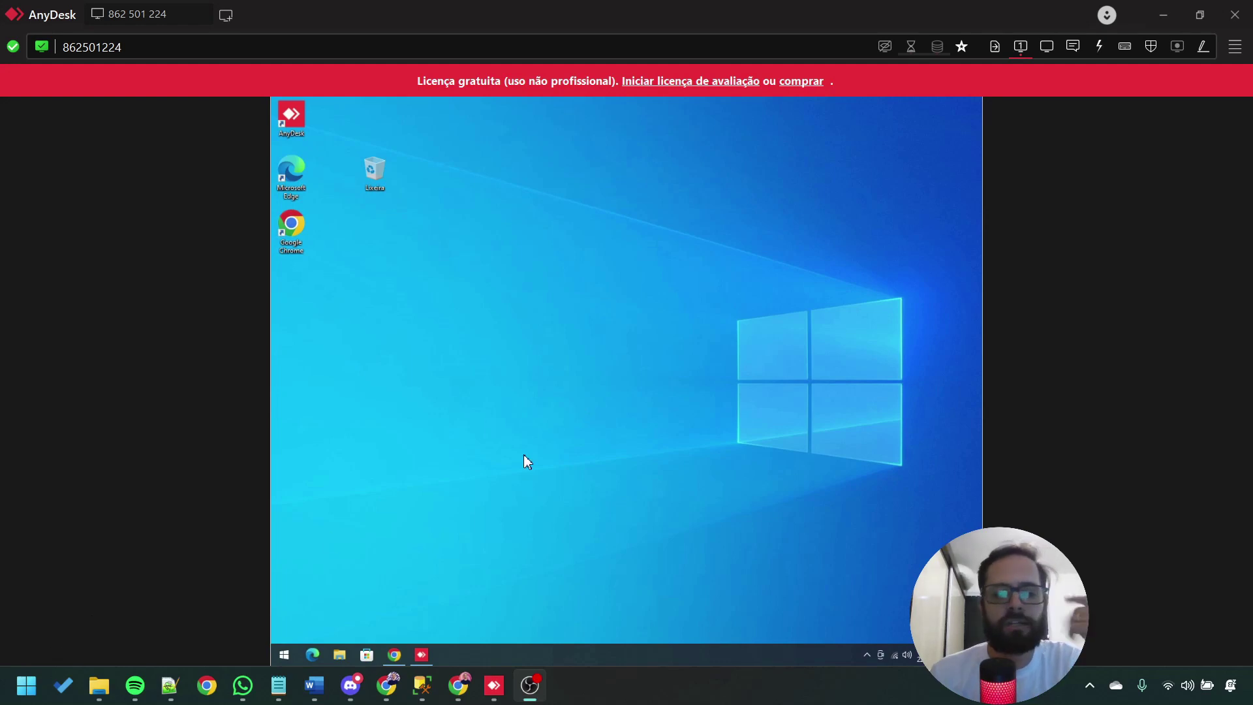
# Check the device and Windows specifications on the local computer's system information page, and close it.
pyautogui.rightClick(34, 690)
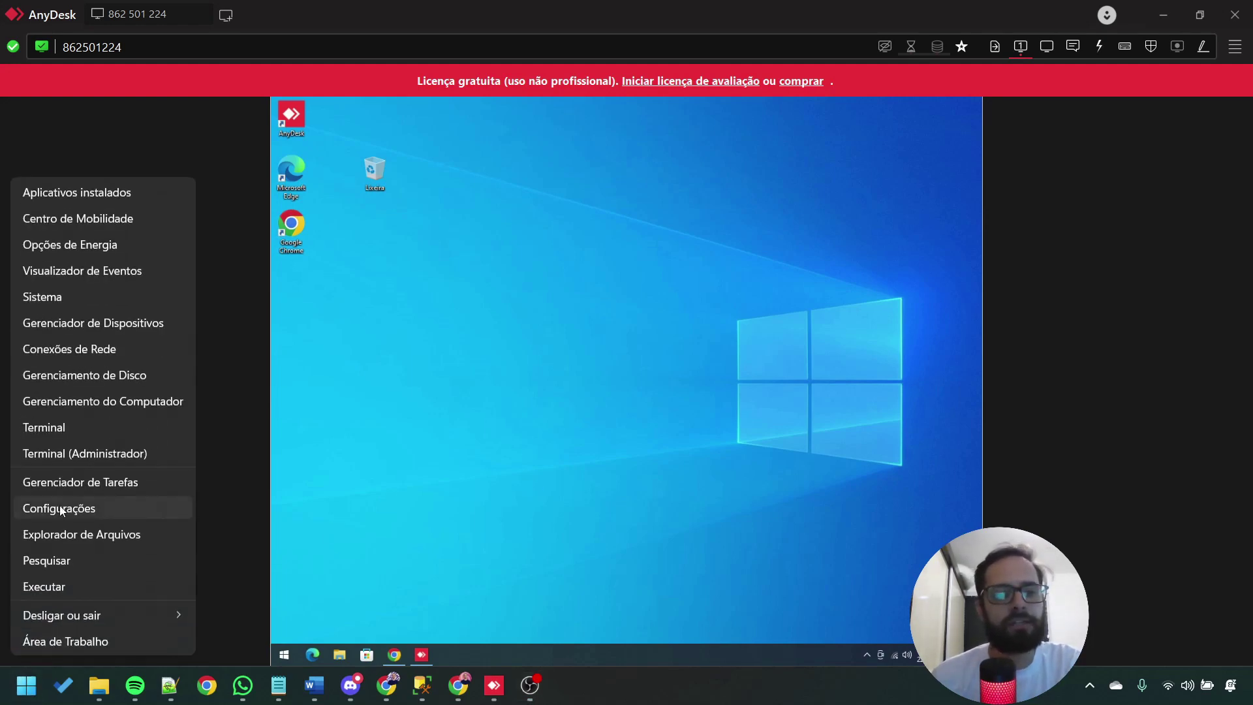
pyautogui.click(79, 305)
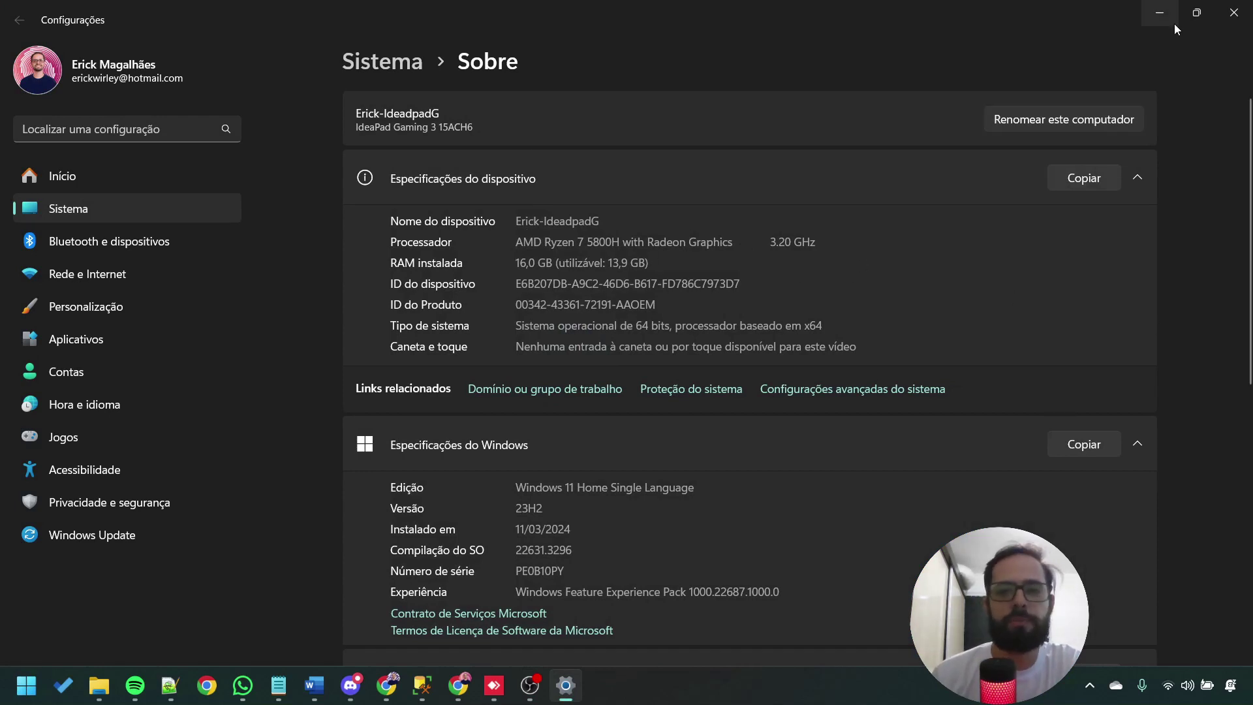
pyautogui.click(1234, 13)
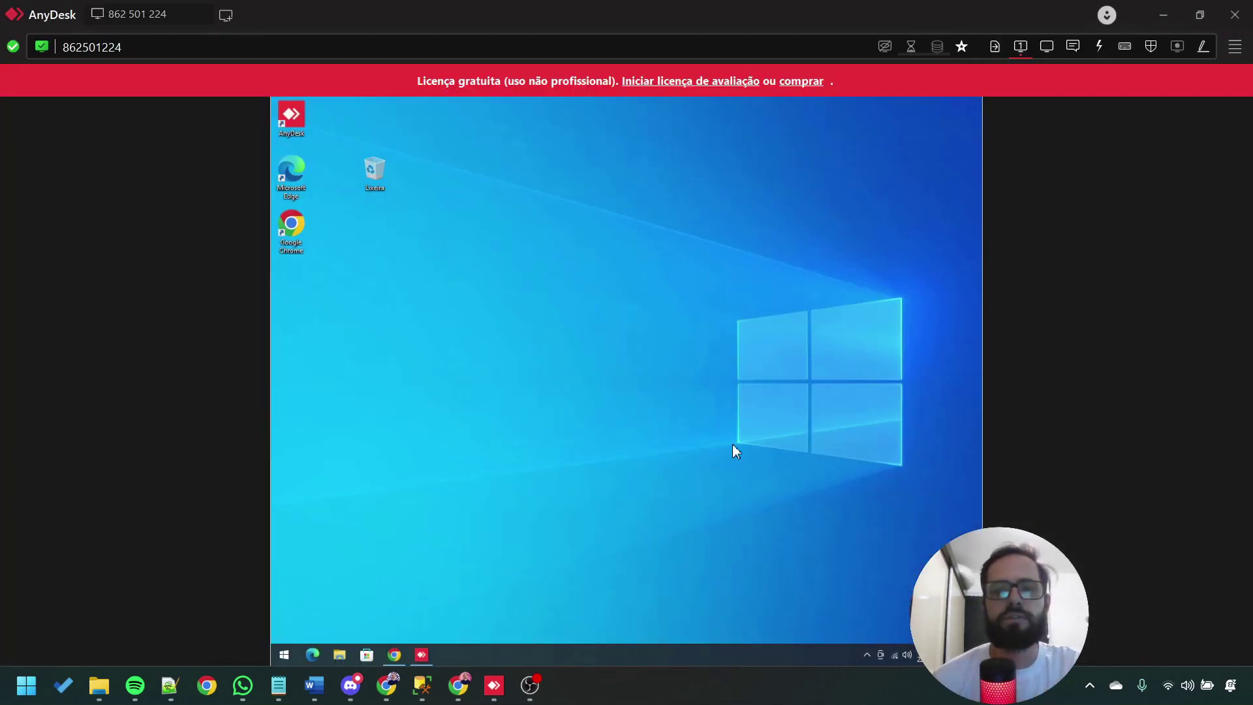
# Examine the remote computer's system information, highlighting its processor and system type, and close the settings.
pyautogui.rightClick(284, 654)
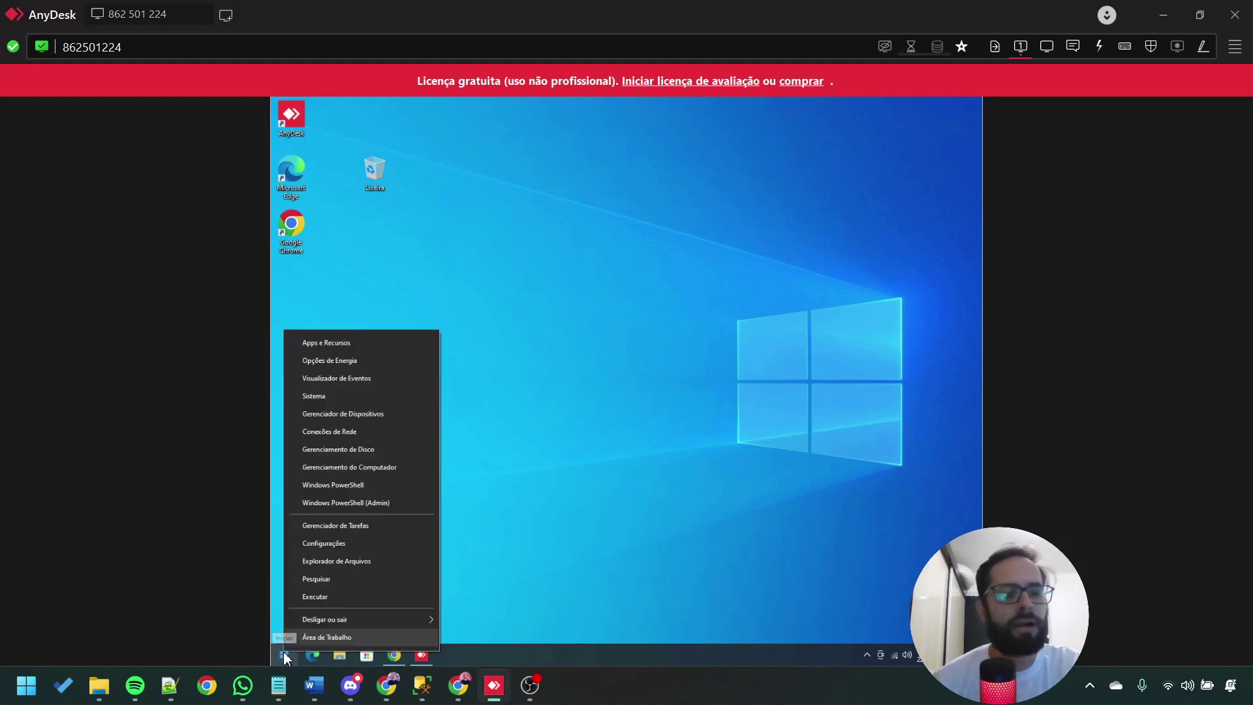
pyautogui.click(347, 397)
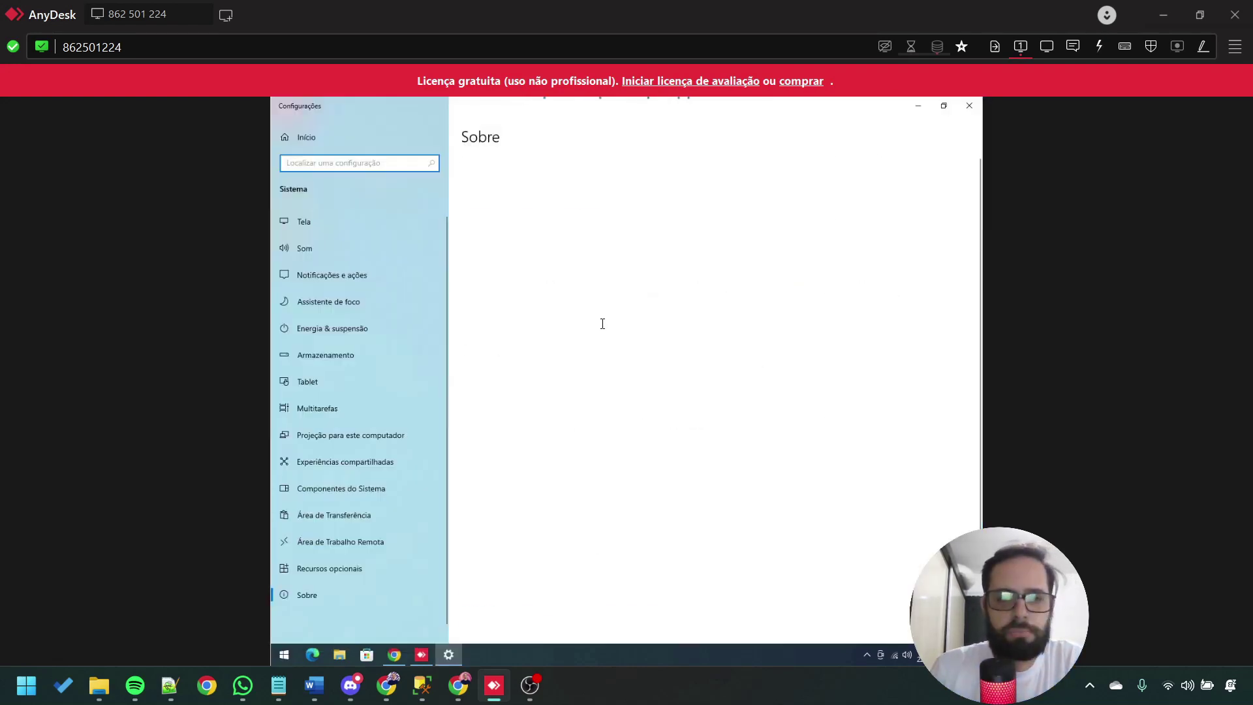
pyautogui.moveTo(574, 274); pyautogui.dragTo(568, 282)
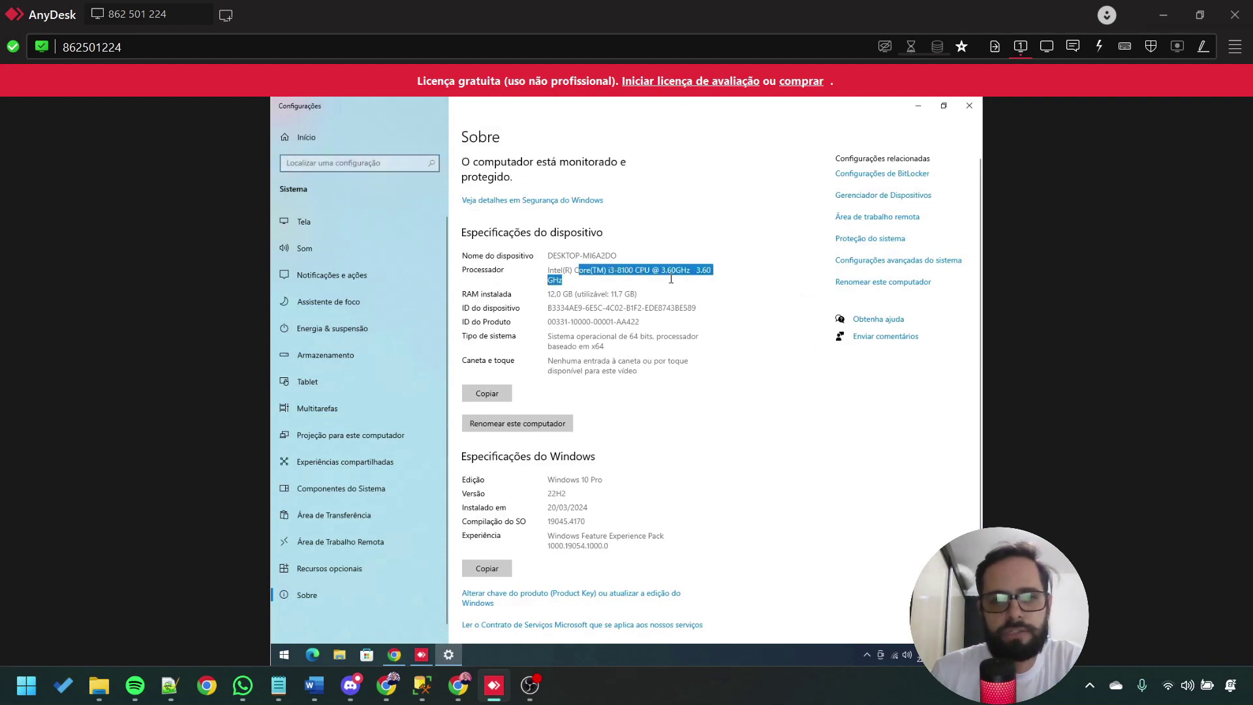
pyautogui.click(662, 306)
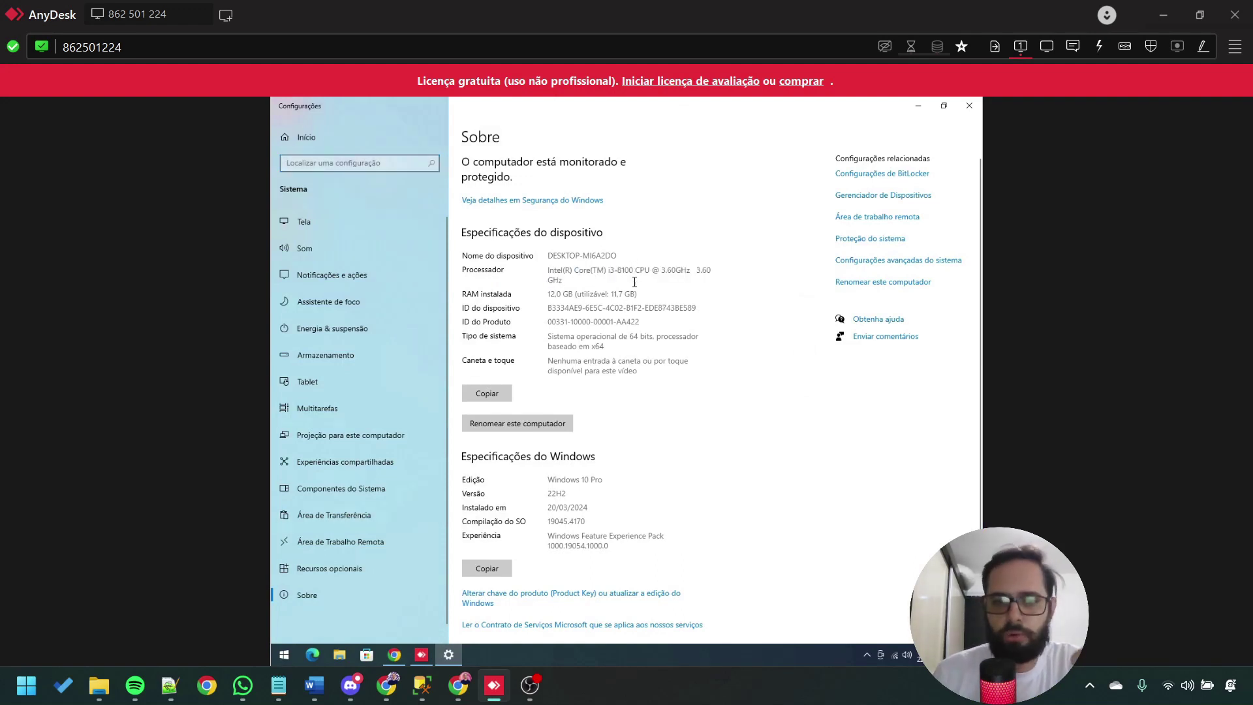
pyautogui.moveTo(605, 347); pyautogui.dragTo(546, 338)
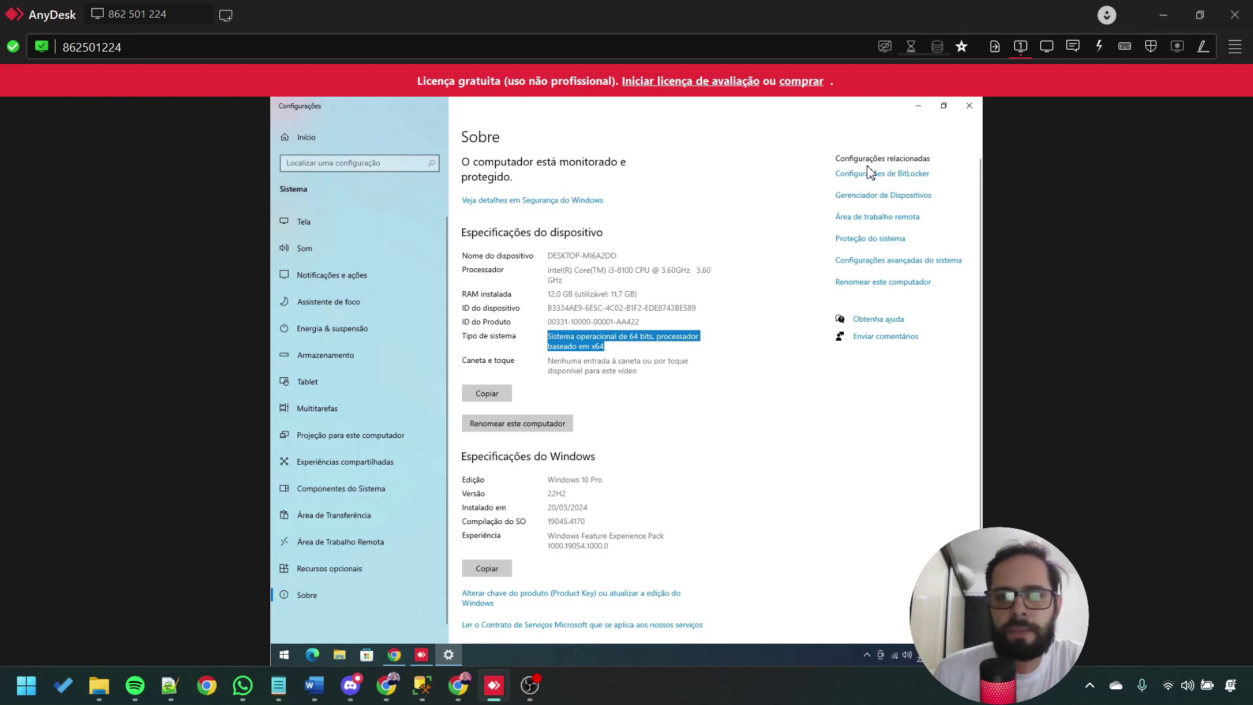
pyautogui.click(969, 106)
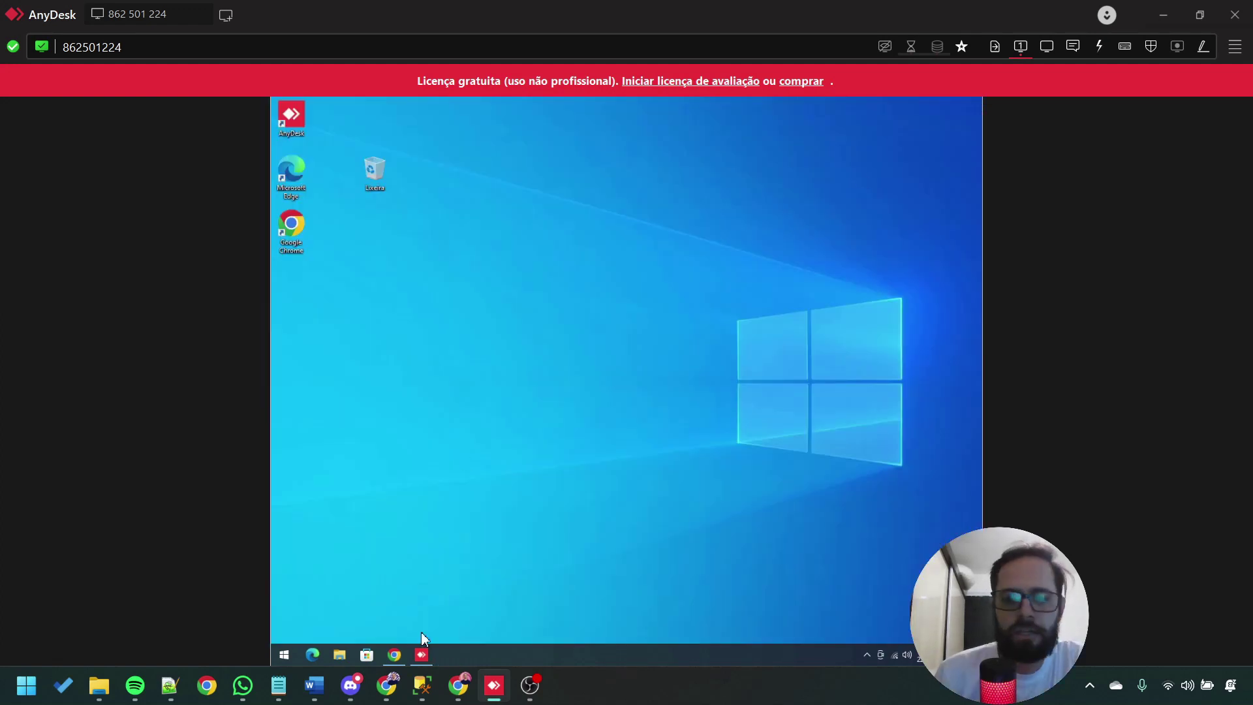
# Open a maximized Chrome window on the remote computer and search Google for "sql 2019 express download", showing all result types.
pyautogui.click(394, 654)
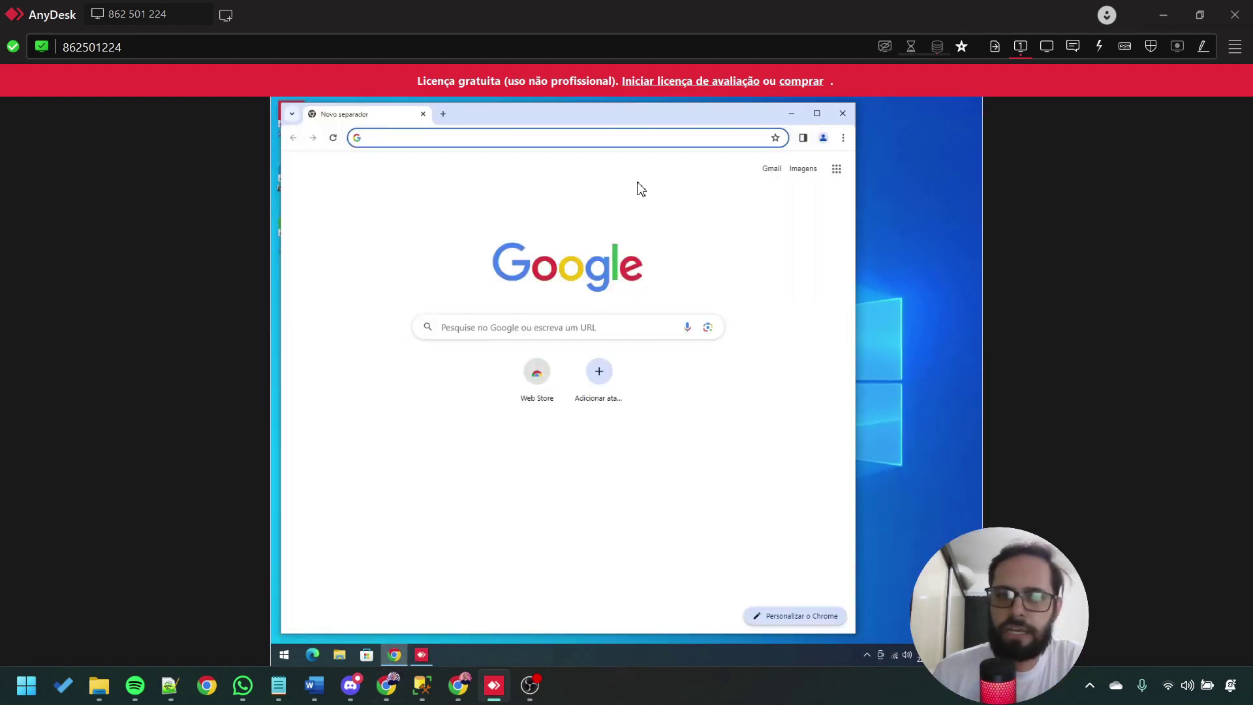
pyautogui.doubleClick(702, 120)
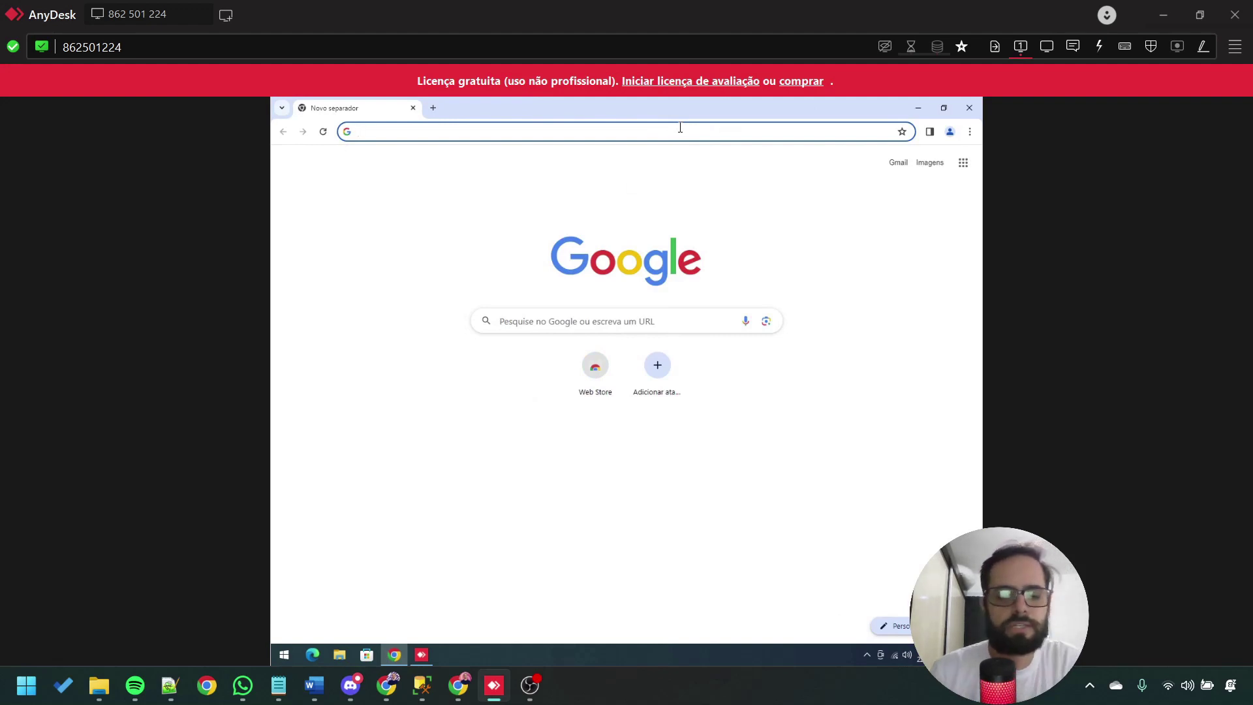
pyautogui.write('sql')
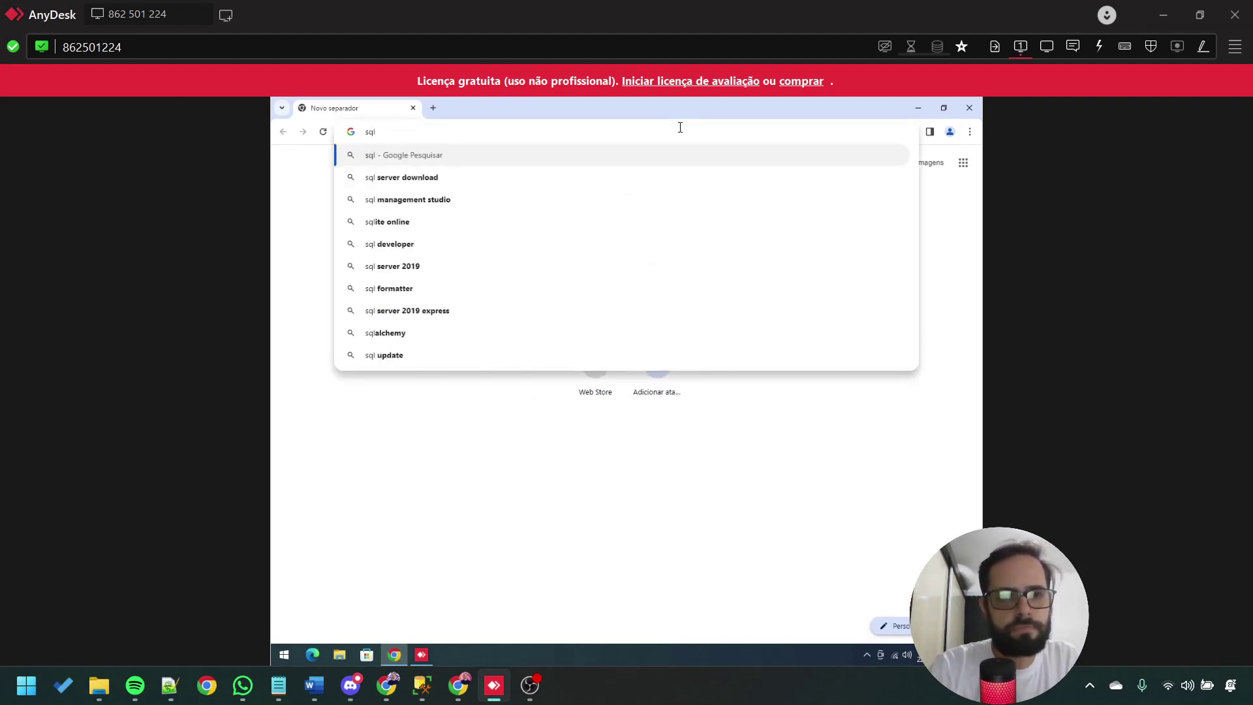
pyautogui.write(' 2019')
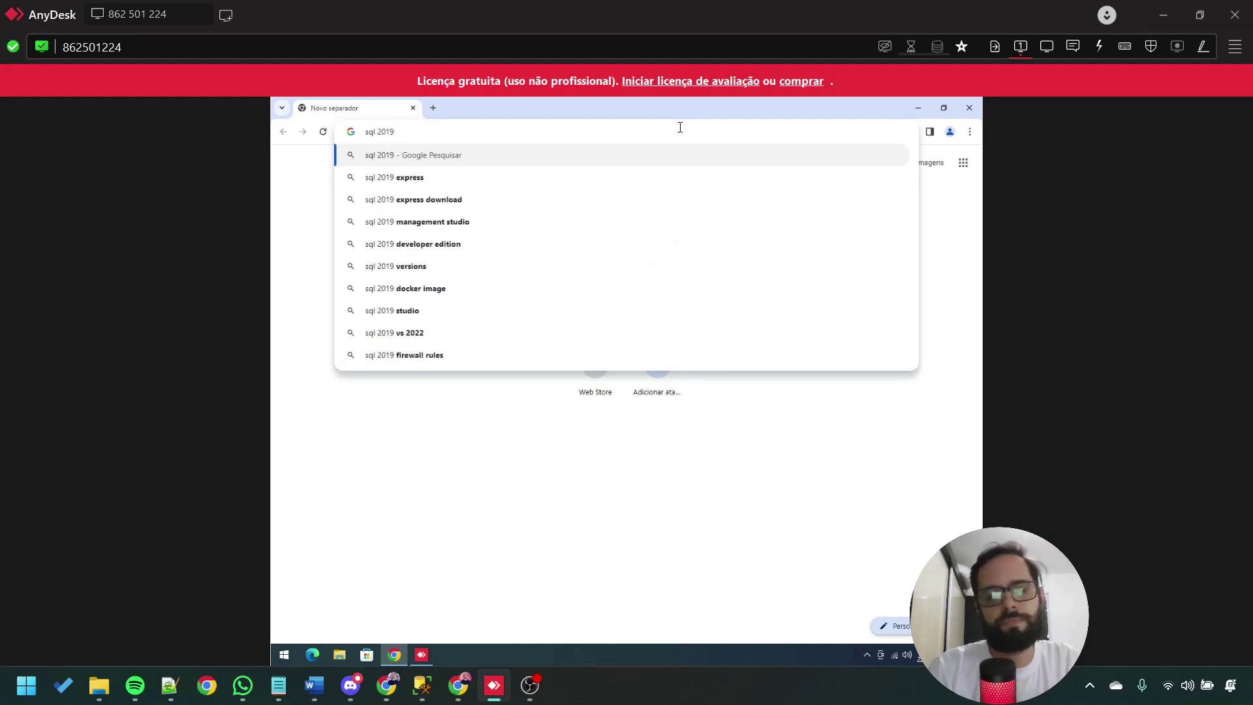
pyautogui.press('Down')
pyautogui.press('Down')
pyautogui.press('Return')
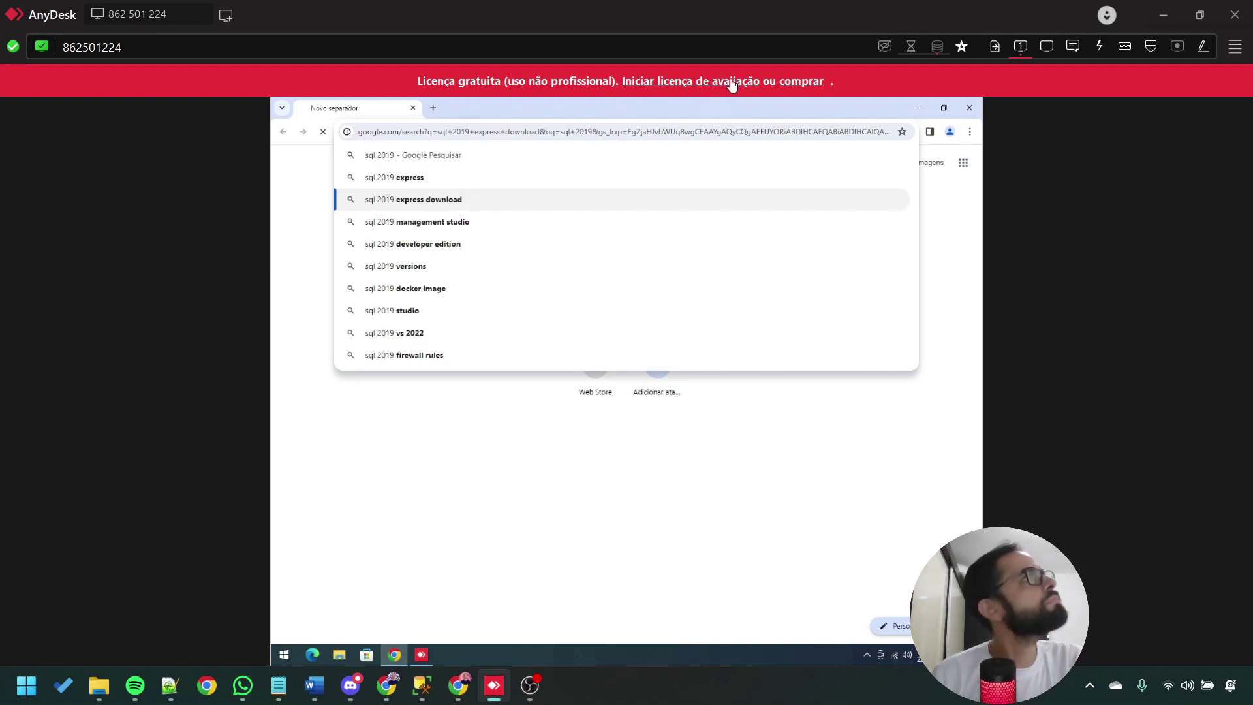
pyautogui.click(417, 204)
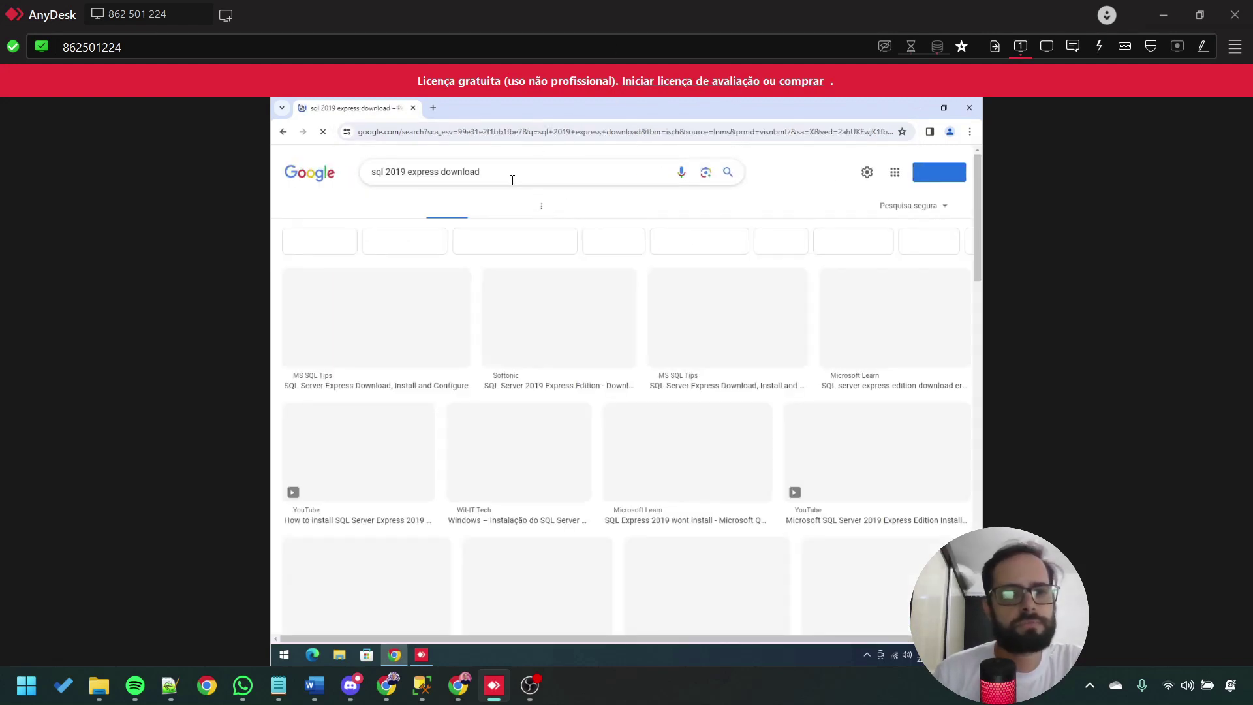
pyautogui.click(378, 208)
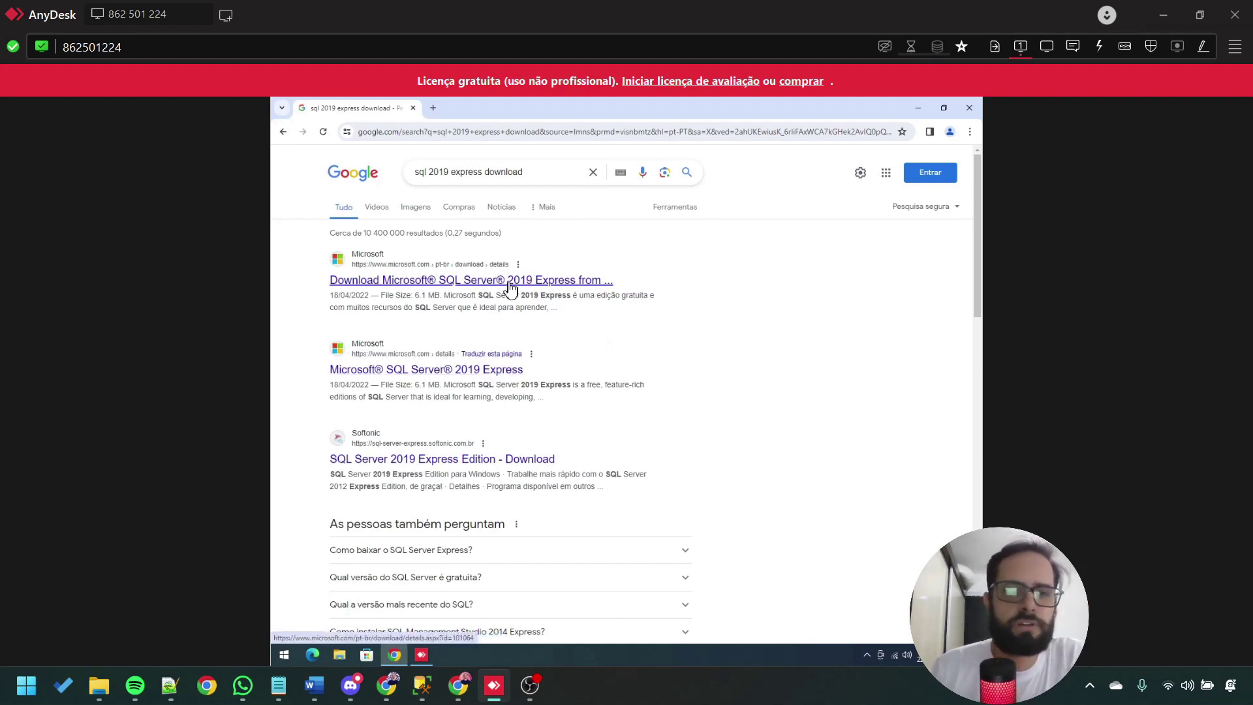
# Download the Portuguese (Brasil) SQL Server 2019 Express installer from Microsoft's site and run it, allowing it to make changes to the device.
pyautogui.click(456, 285)
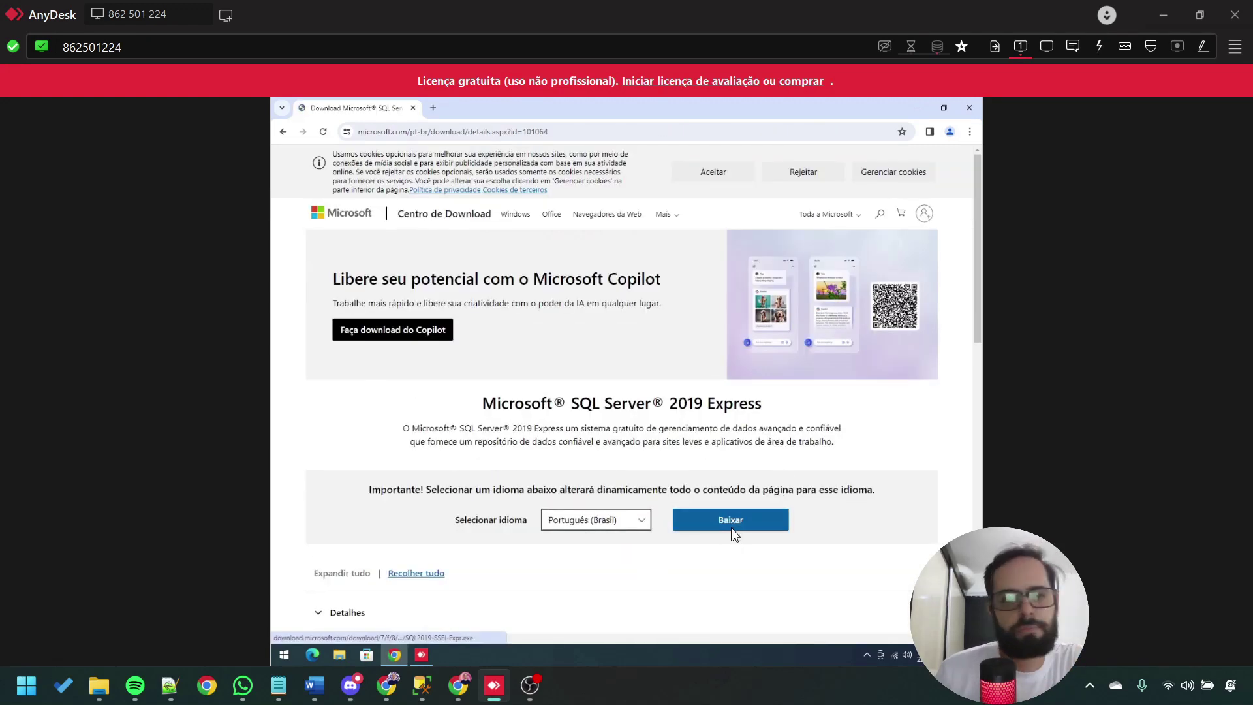
pyautogui.click(733, 529)
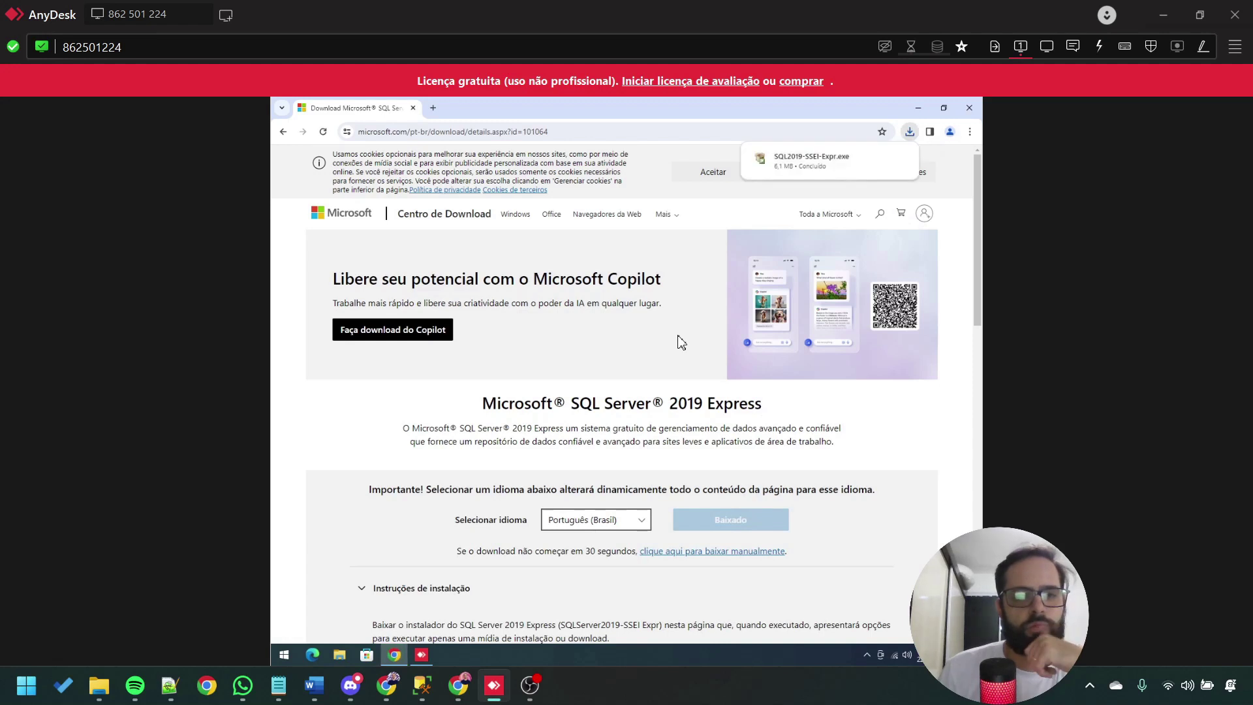
pyautogui.moveTo(809, 163)
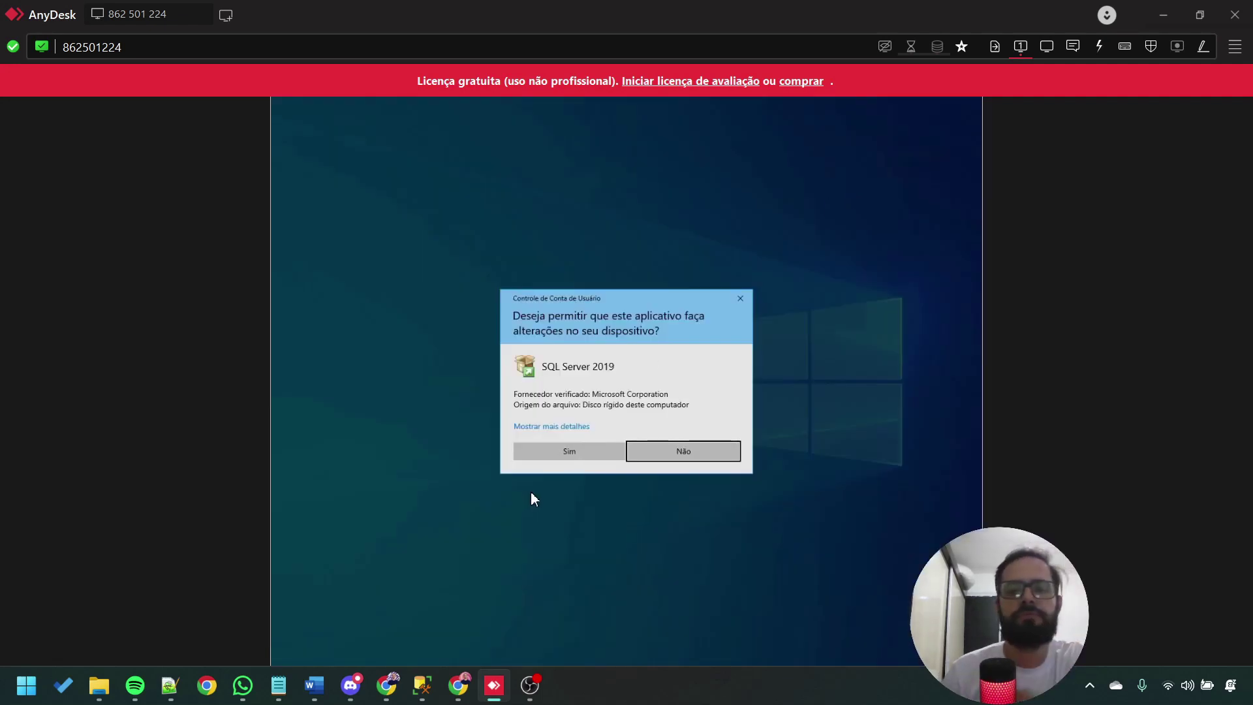
pyautogui.click(567, 453)
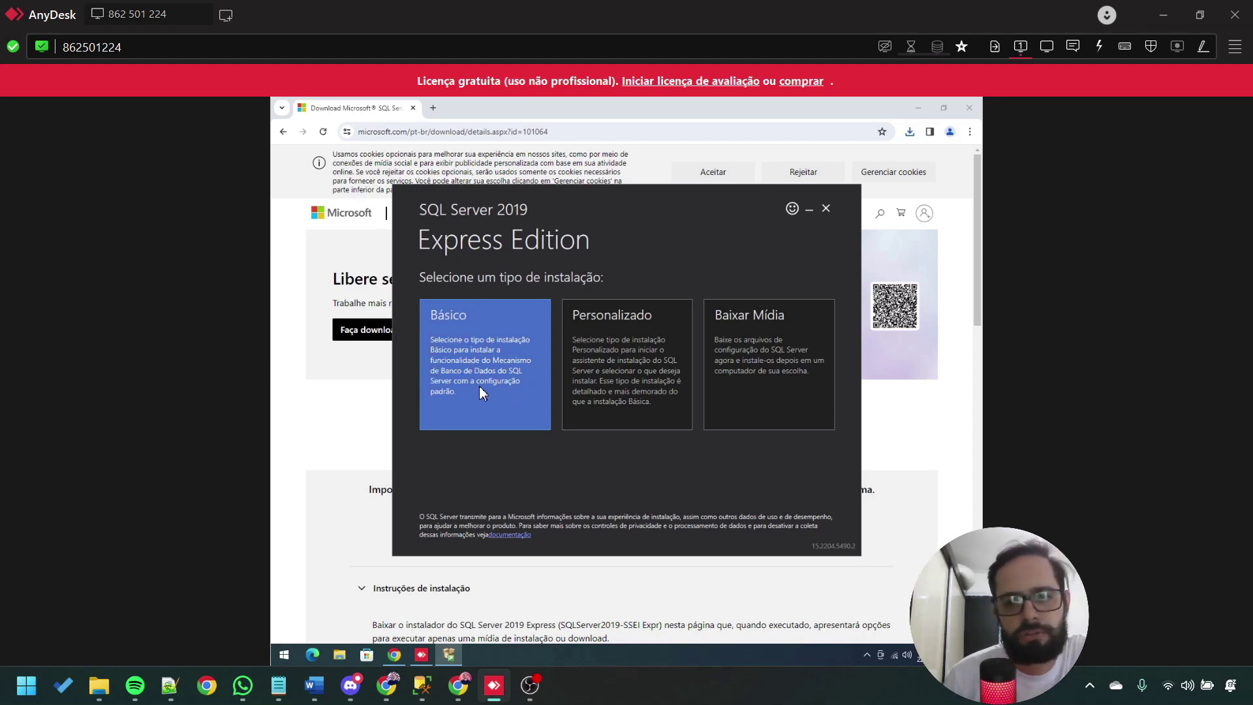
# Run the Básico installation of SQL Server 2019 Express, accepting the license terms and the default installation location.
pyautogui.click(500, 381)
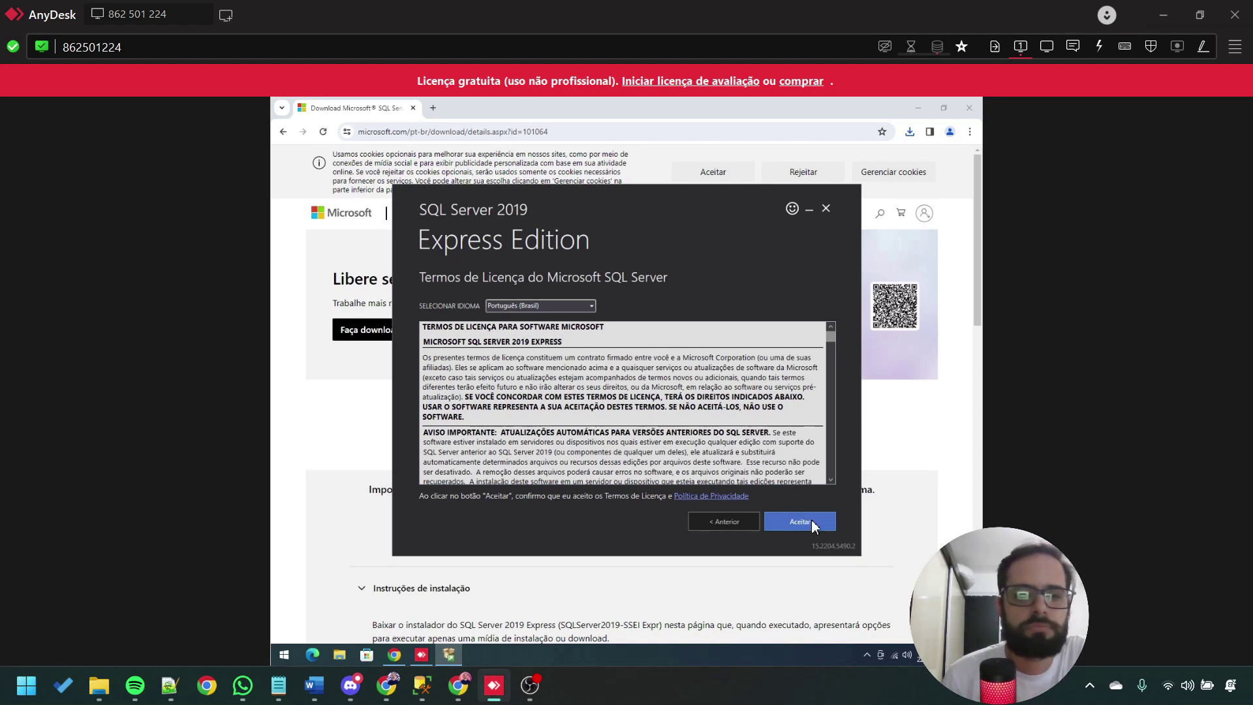
pyautogui.click(814, 527)
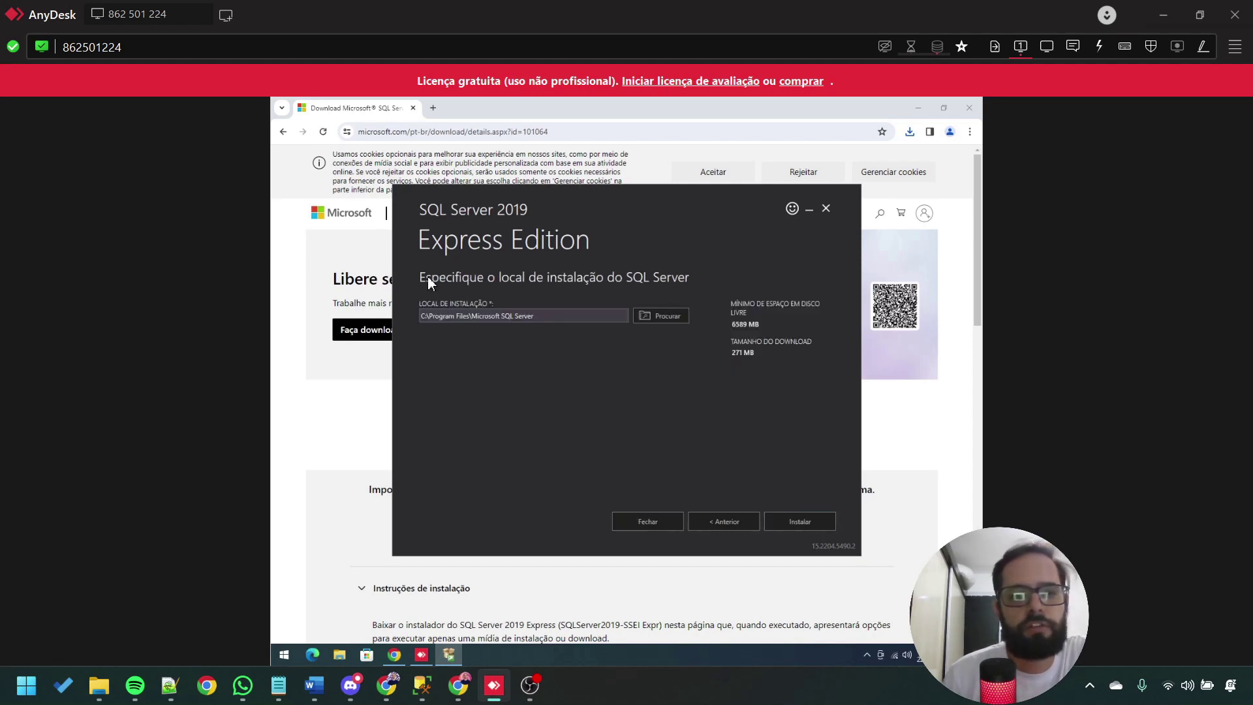
pyautogui.click(804, 524)
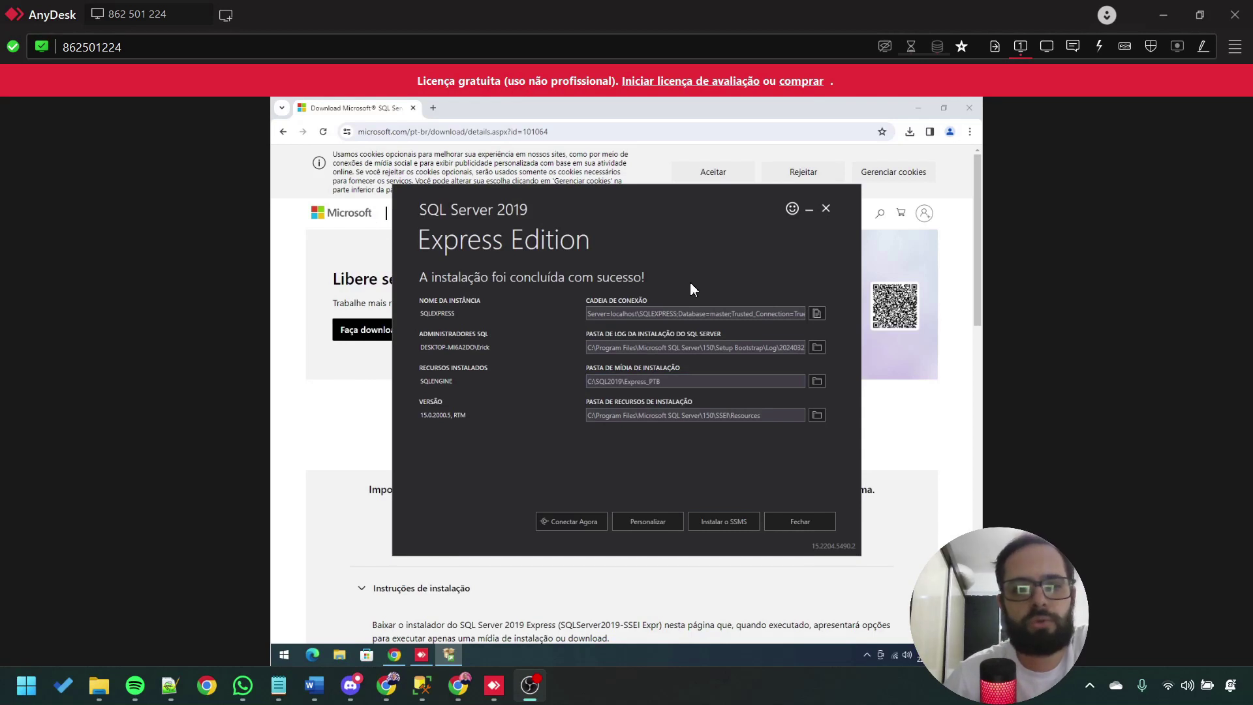
# Review the instance name, installed features, installation media folder and version in the SQL Server installation summary.
pyautogui.moveTo(458, 313); pyautogui.dragTo(434, 314)
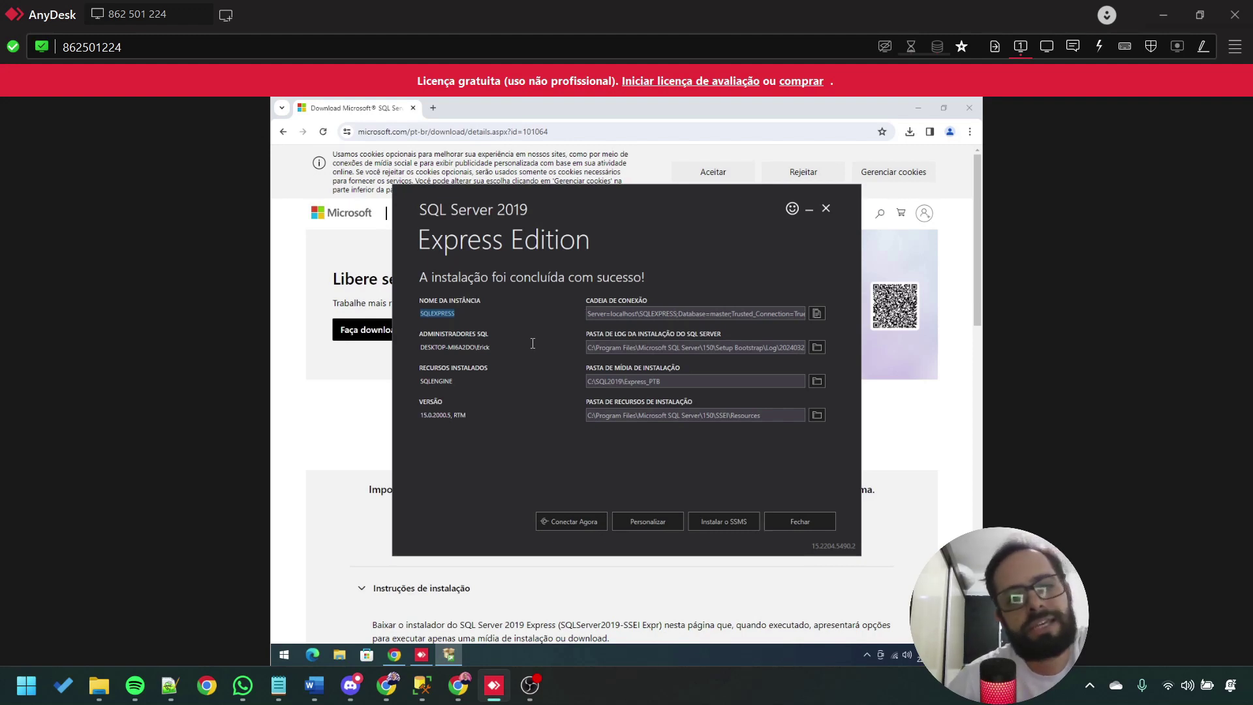
pyautogui.doubleClick(449, 317)
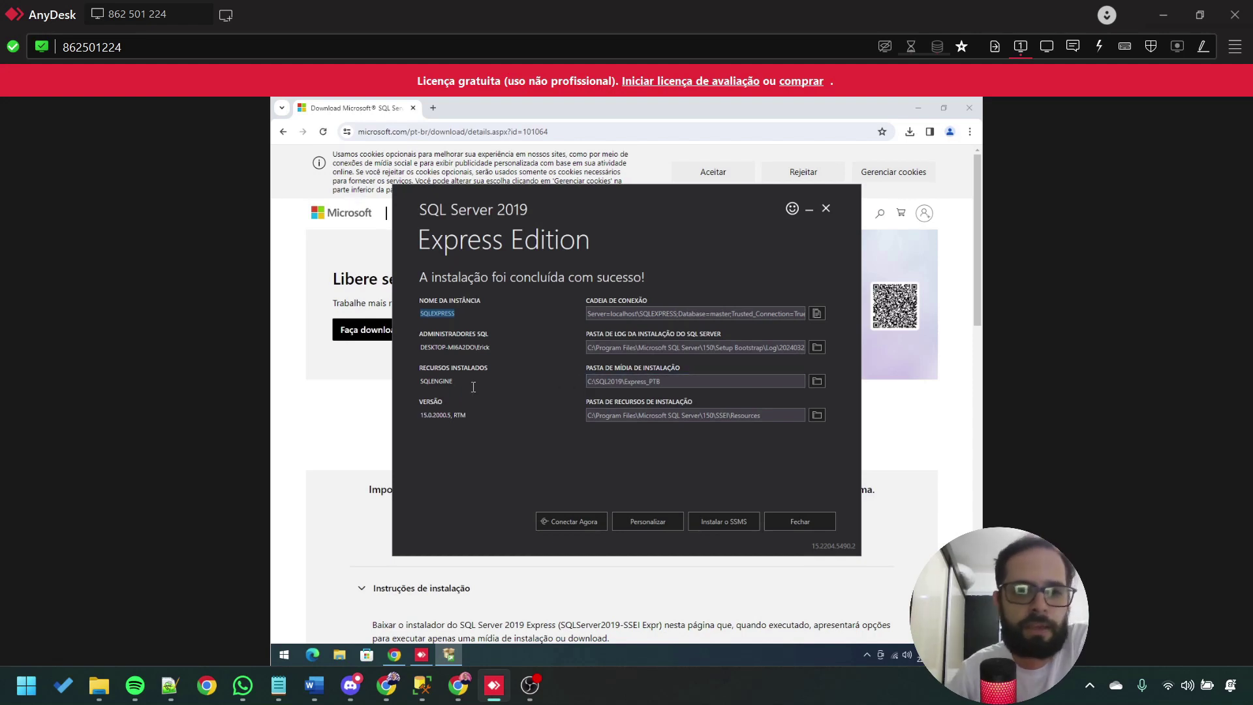
pyautogui.moveTo(456, 381); pyautogui.dragTo(420, 381)
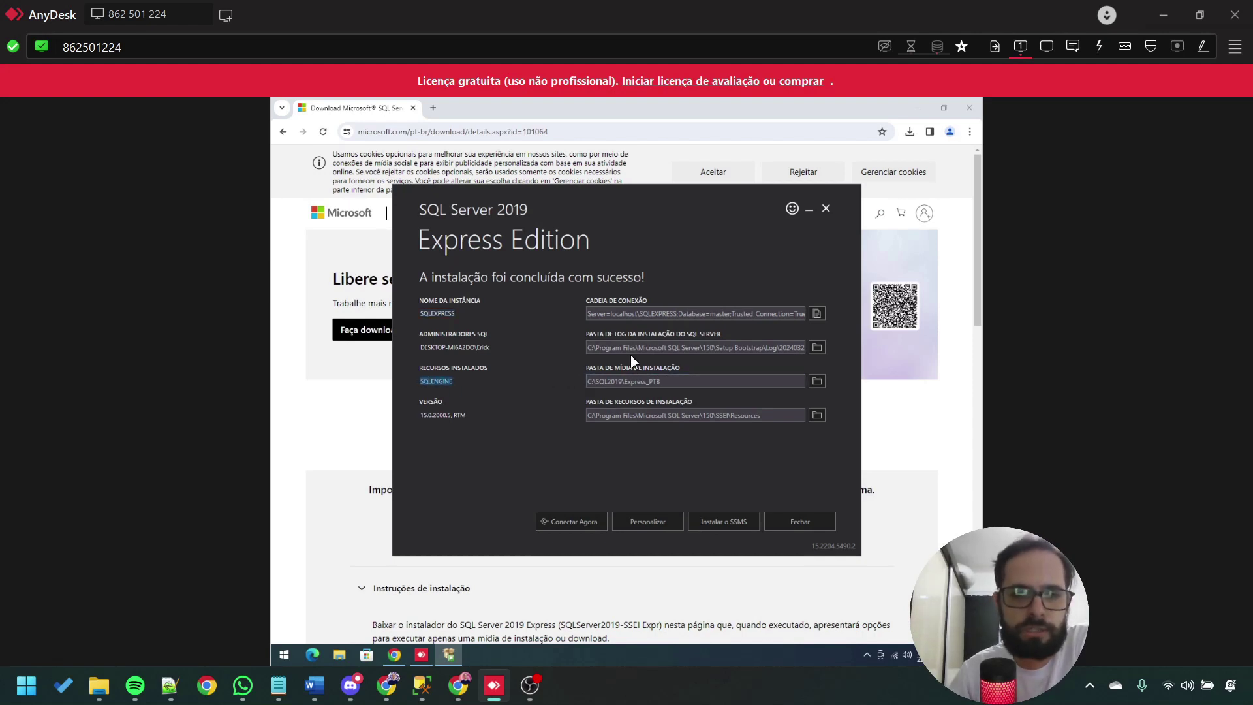
pyautogui.moveTo(683, 377); pyautogui.dragTo(598, 377)
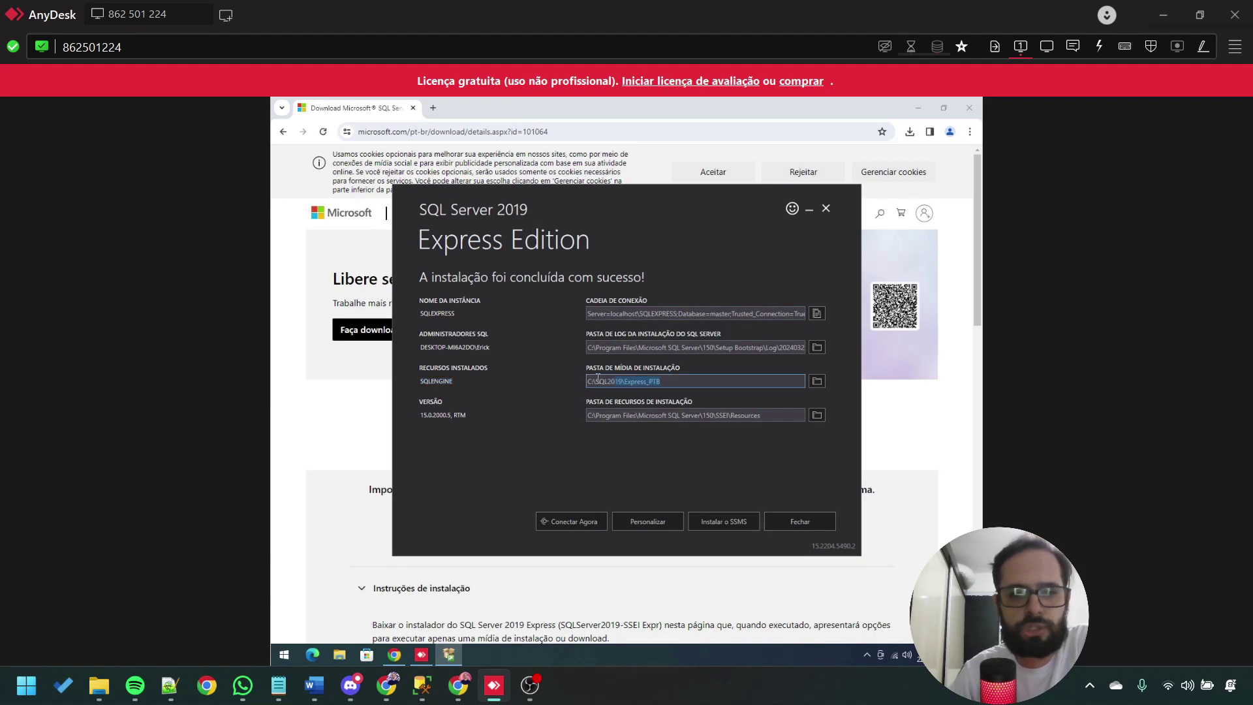
pyautogui.click(670, 385)
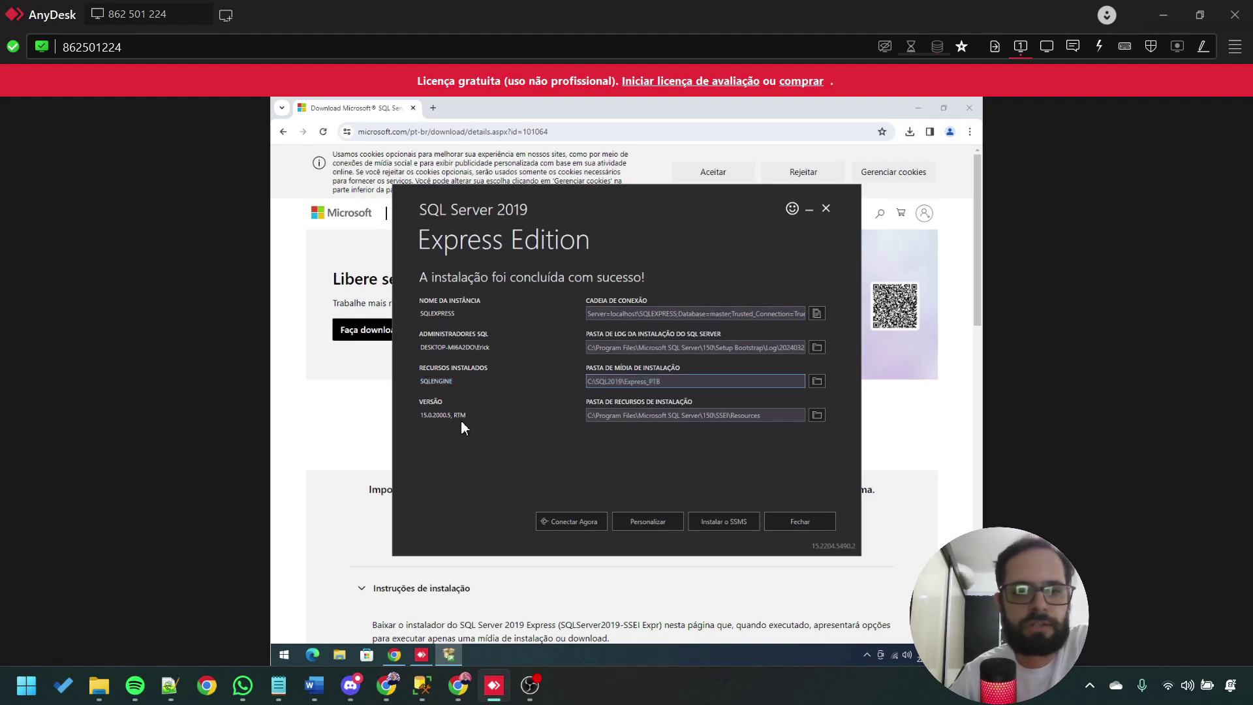
pyautogui.moveTo(466, 416); pyautogui.dragTo(424, 418)
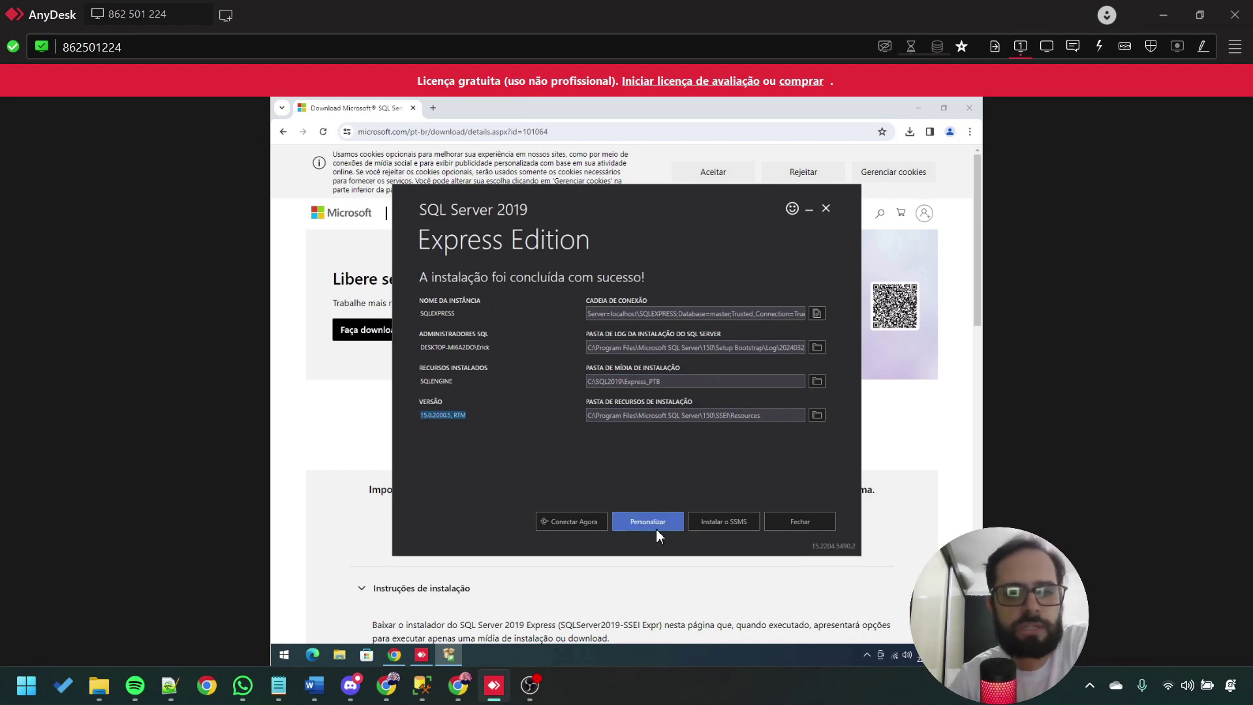
# Open the SSMS installation page from the installer in Google Chrome, download SQL Server Management Studio (SSMS) 20.0 and view its download progress.
pyautogui.click(734, 522)
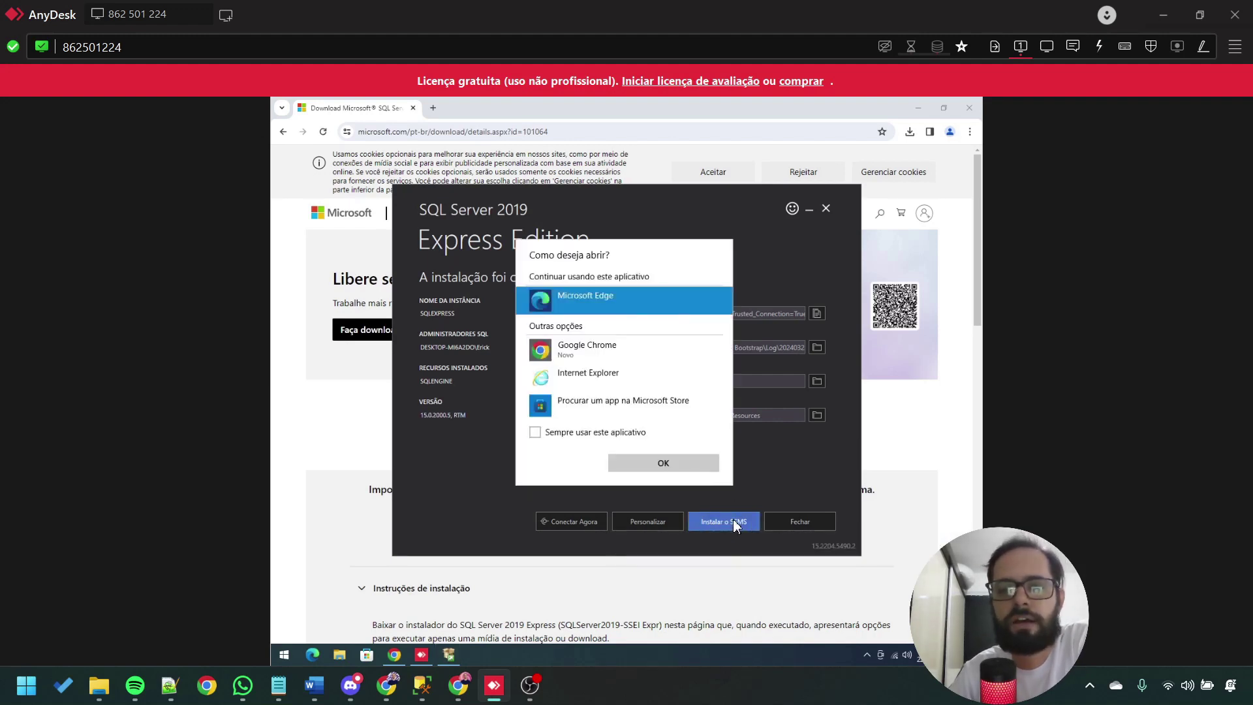
pyautogui.click(574, 350)
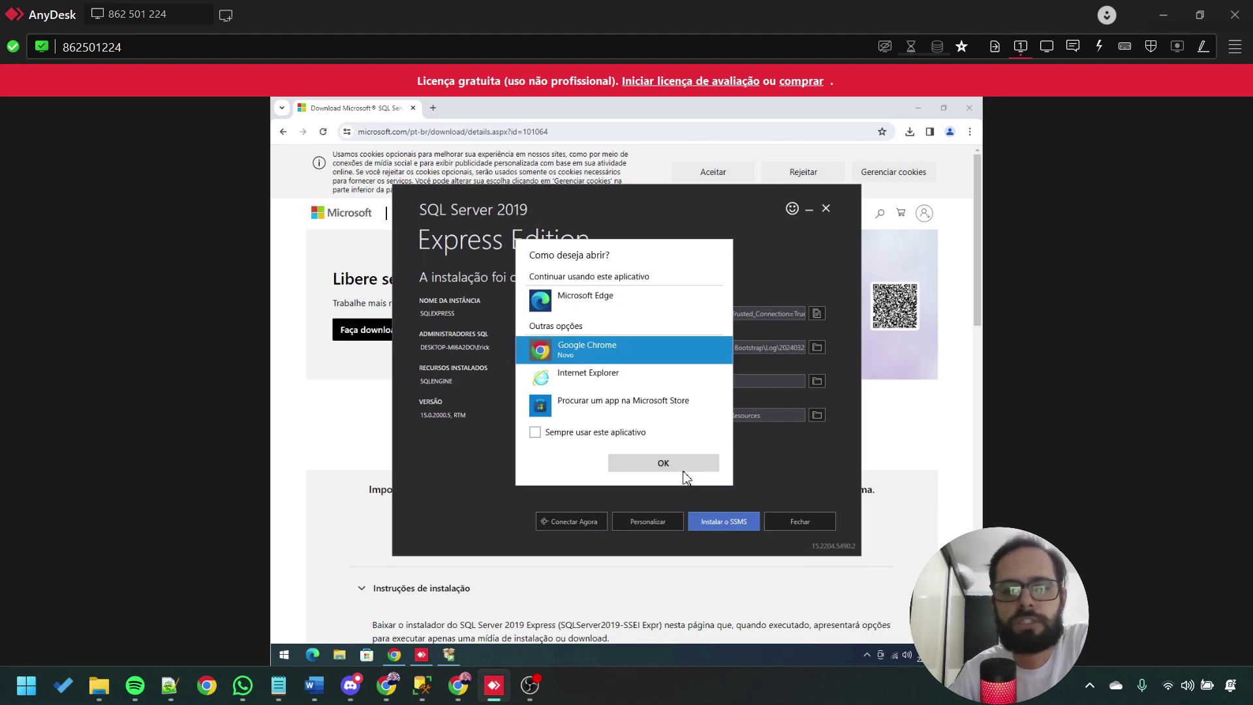
pyautogui.click(683, 465)
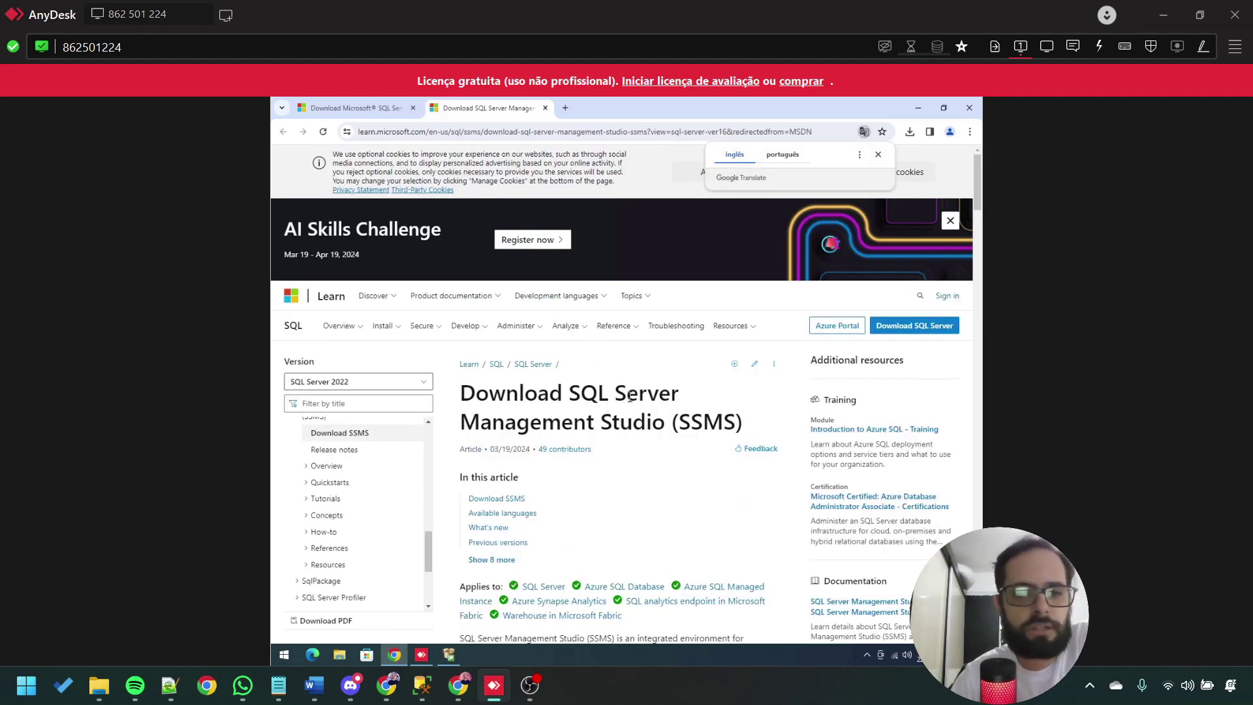
pyautogui.click(513, 500)
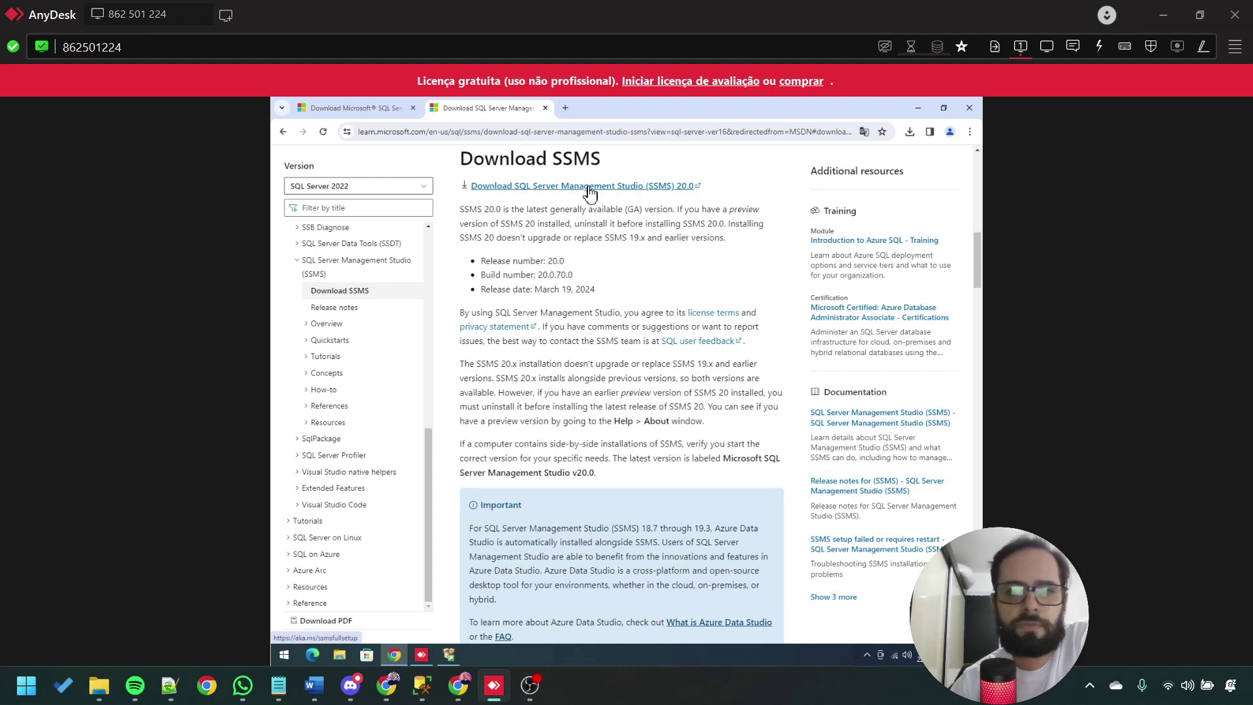
pyautogui.click(669, 189)
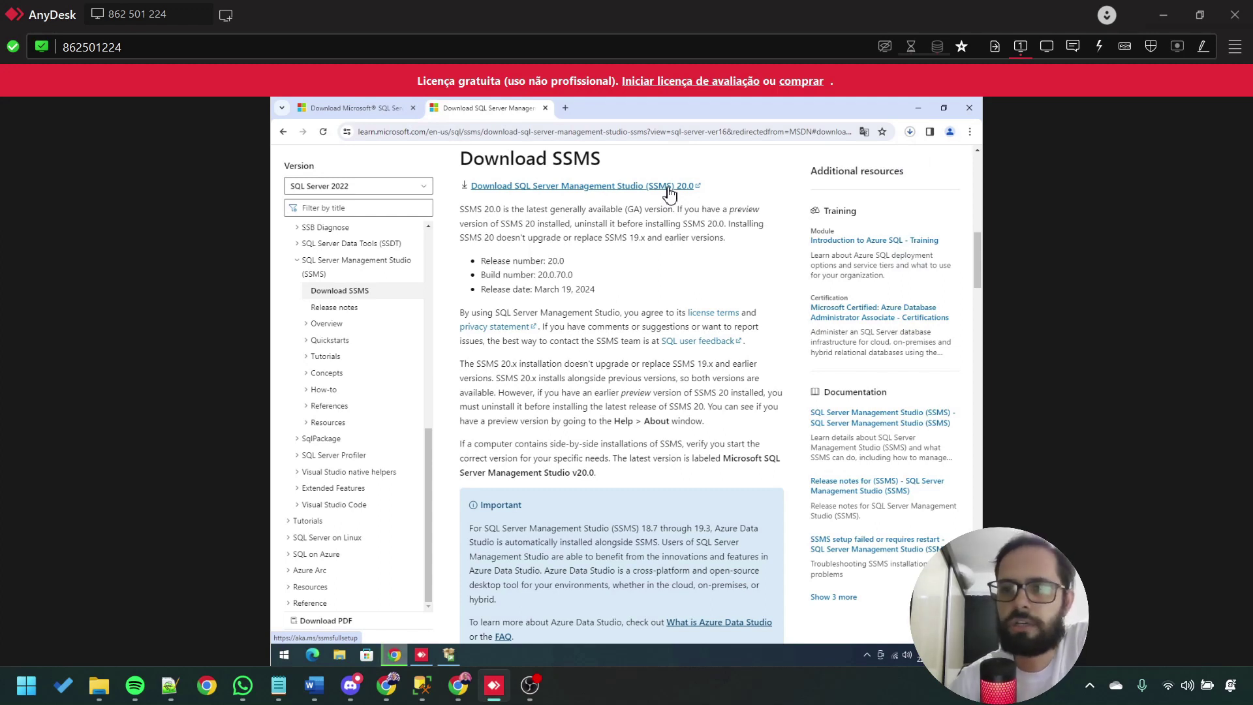
pyautogui.click(911, 135)
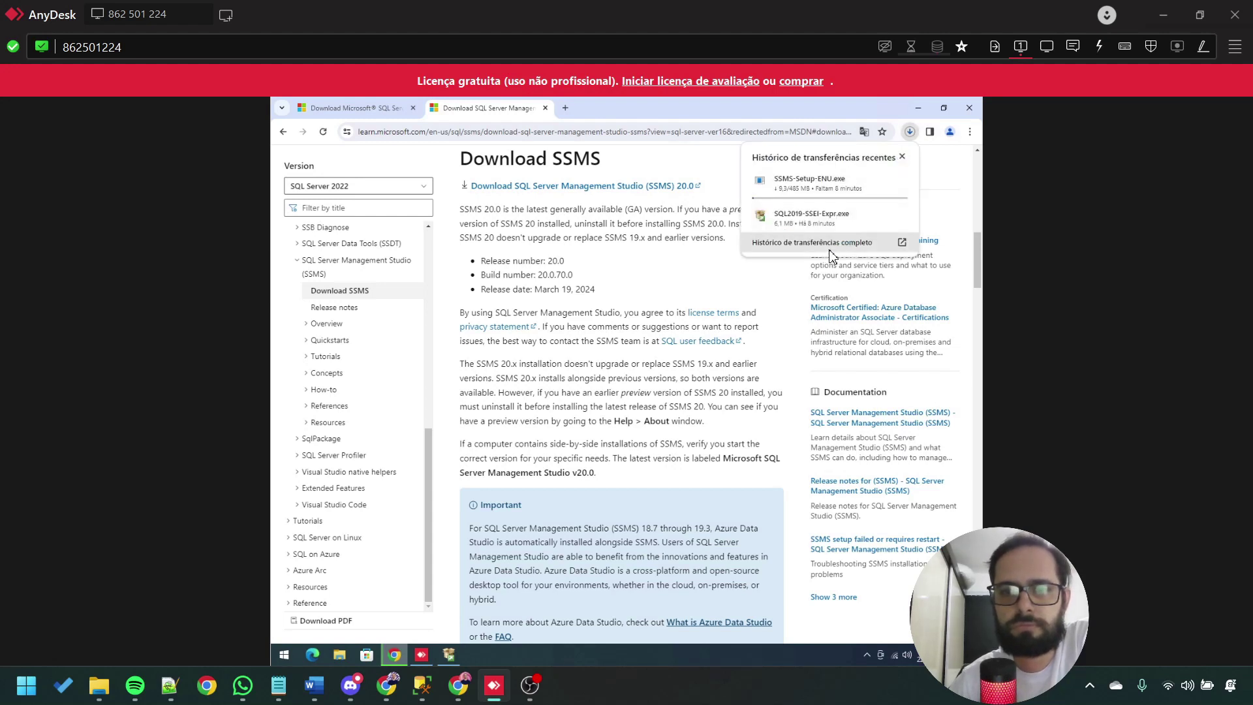
# View the full download history with SSMS-Setup-ENU.exe, and close the SQL Server 2019 Express installer, confirming the exit.
pyautogui.click(826, 243)
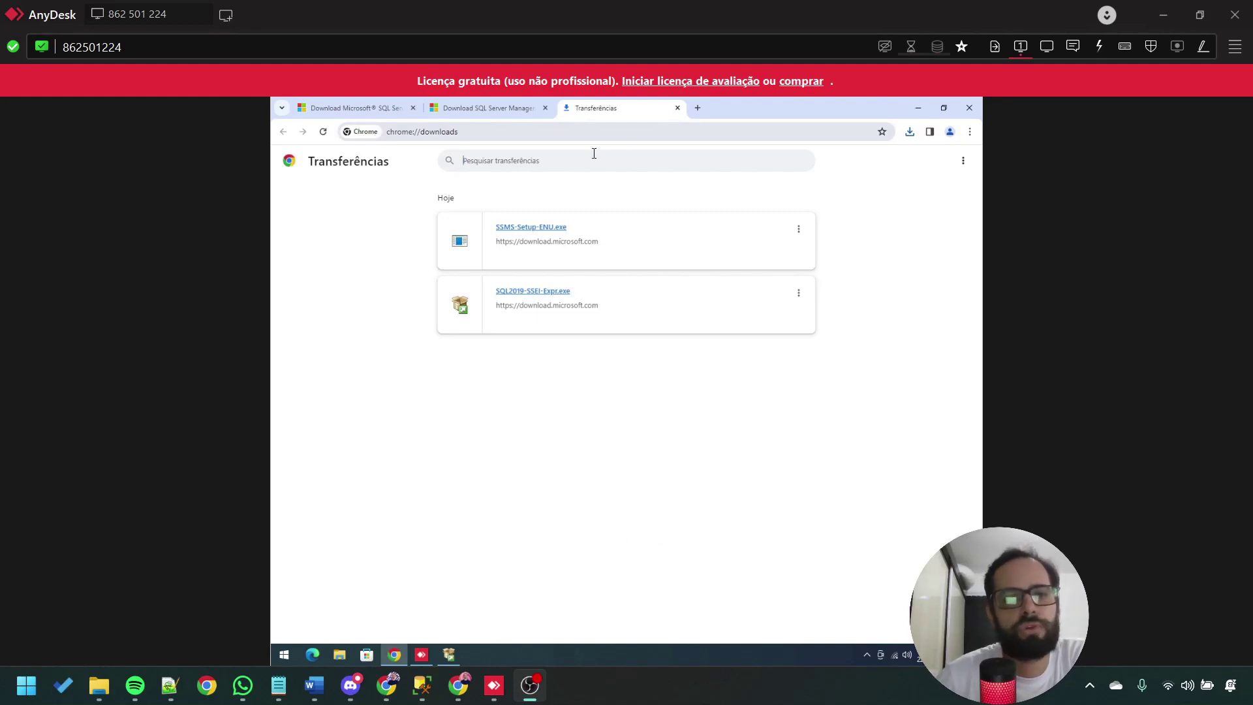
pyautogui.click(542, 229)
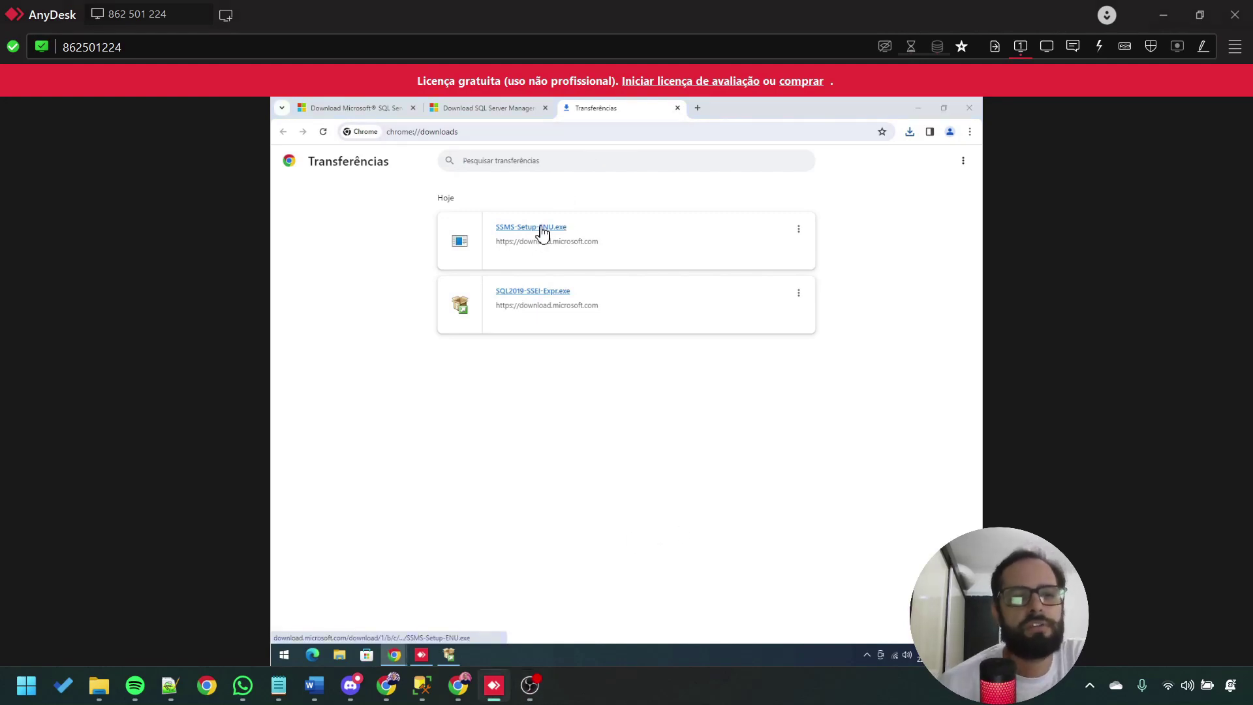
pyautogui.click(450, 658)
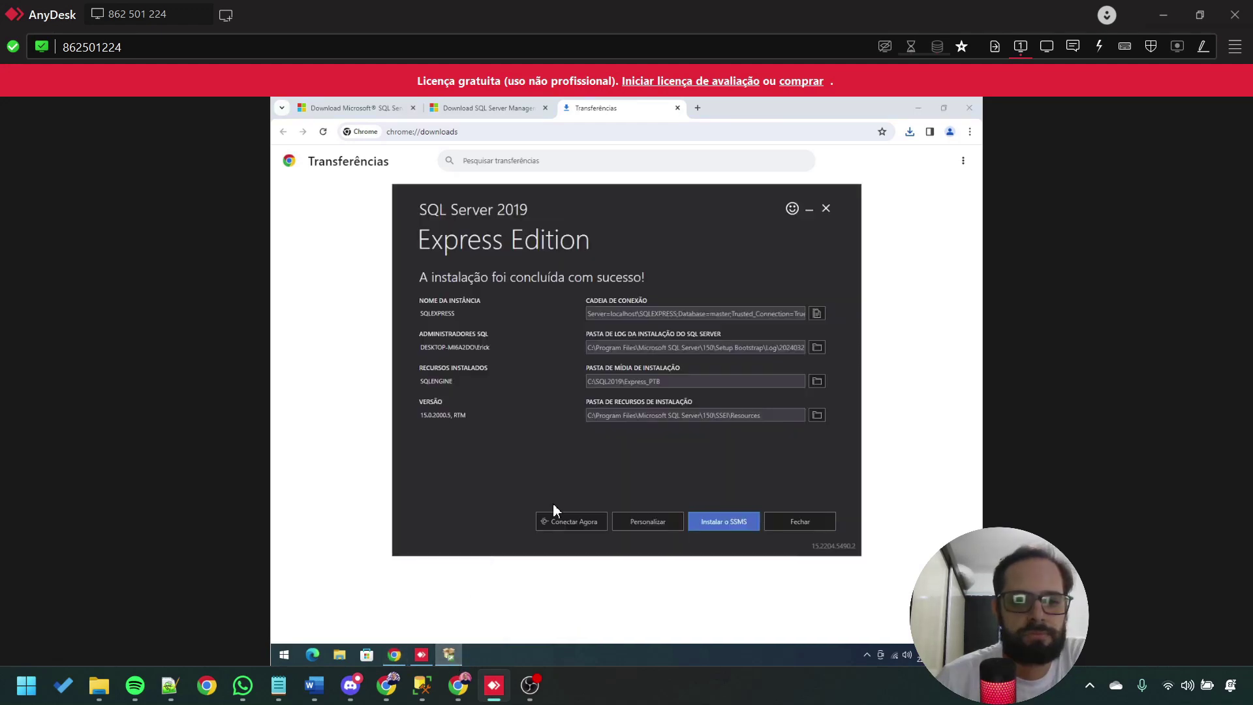
pyautogui.click(799, 522)
pyautogui.click(641, 398)
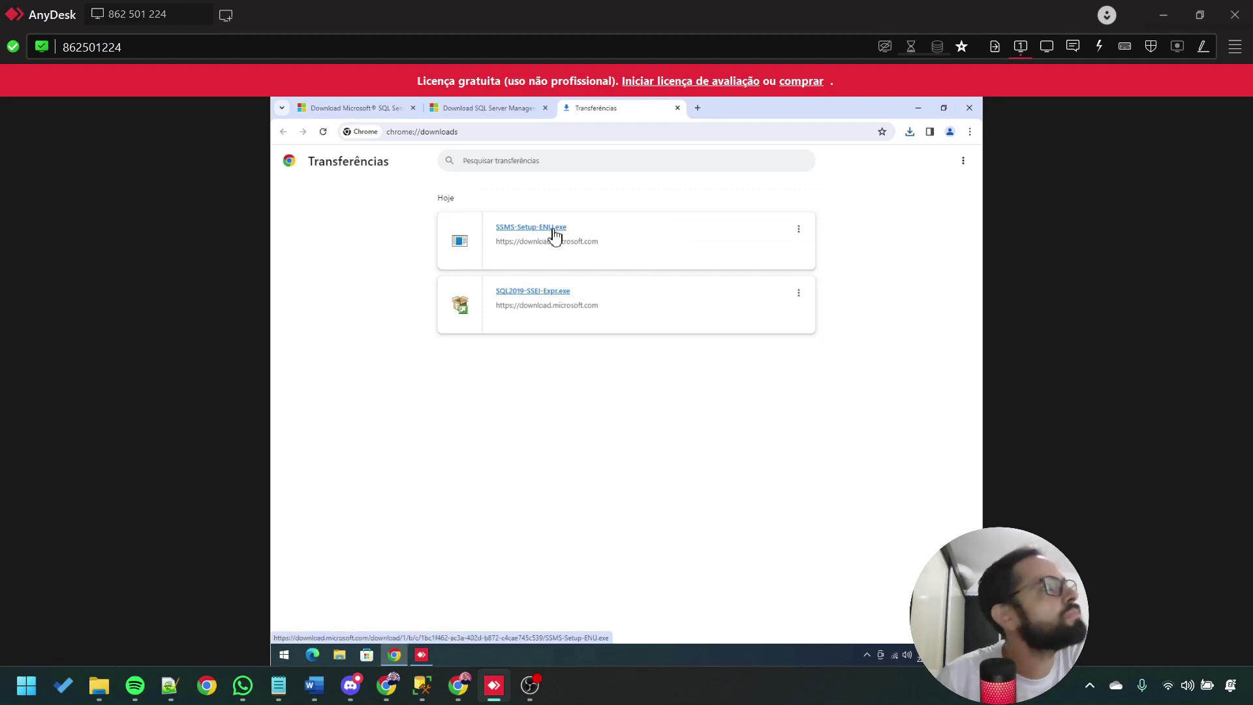
# Run SSMS-Setup-ENU from the Downloads folder and start installing it in the default location, allowing it to make changes to the device.
pyautogui.click(339, 655)
pyautogui.click(479, 294)
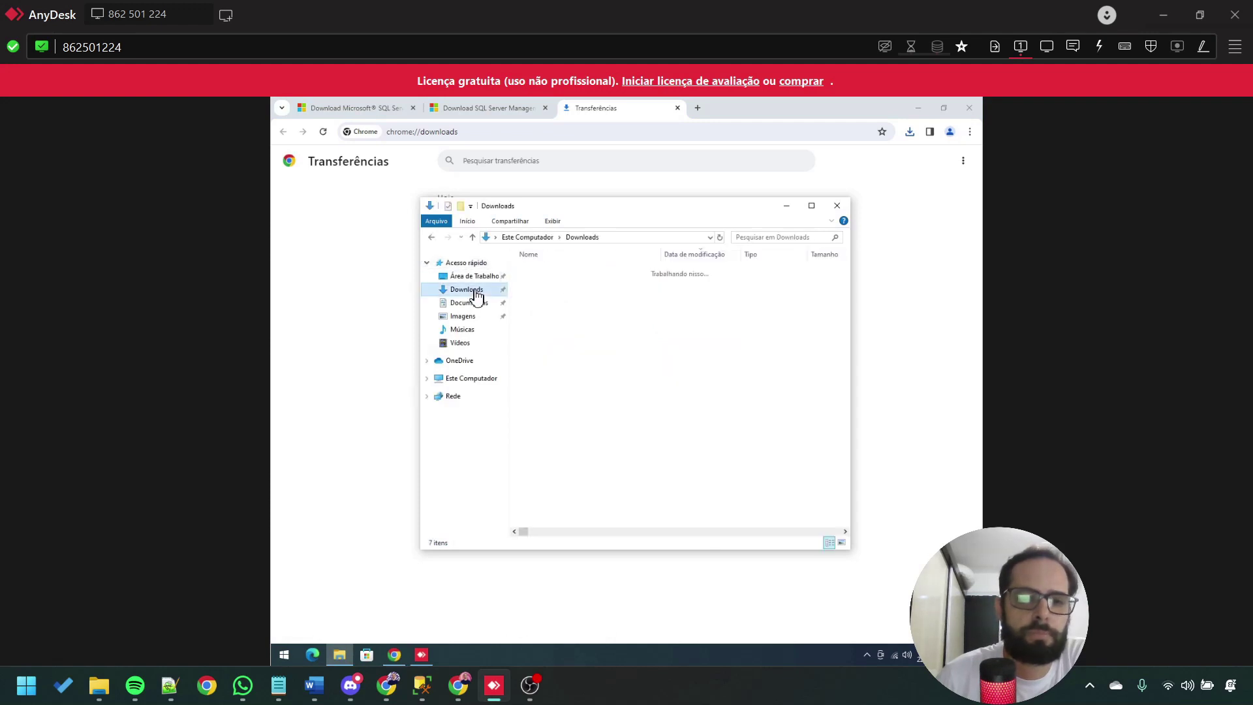
pyautogui.doubleClick(556, 287)
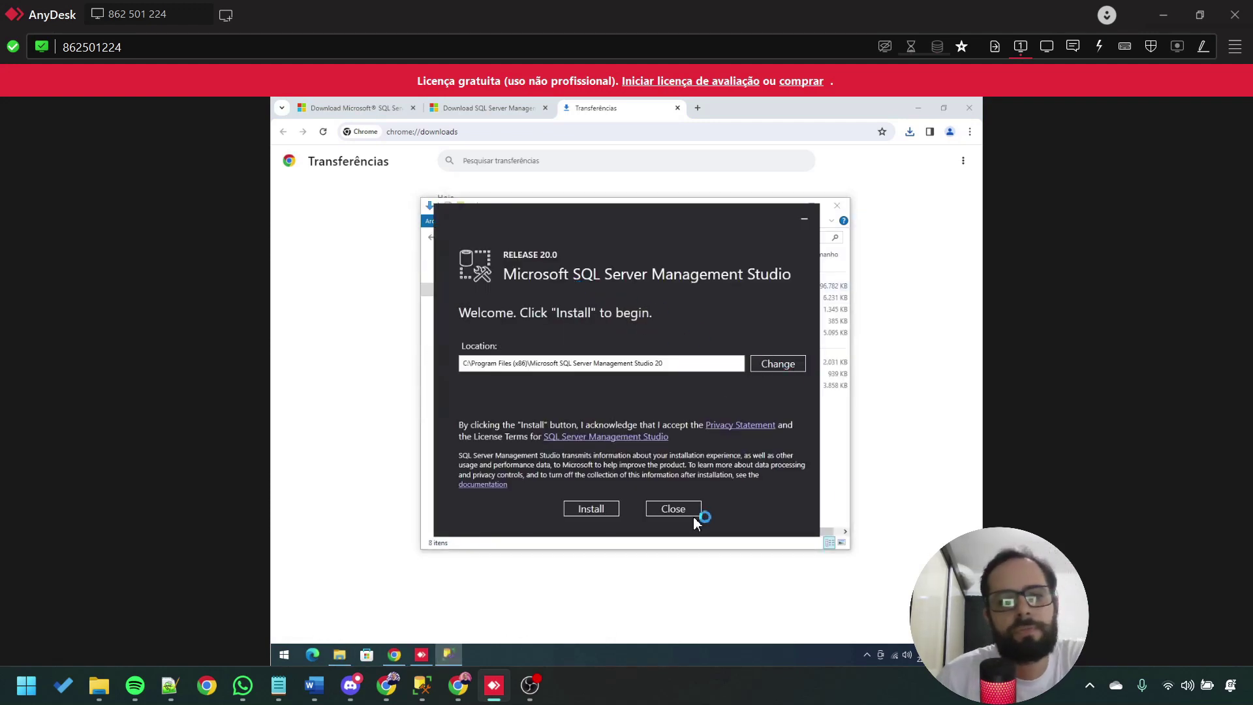
pyautogui.click(591, 509)
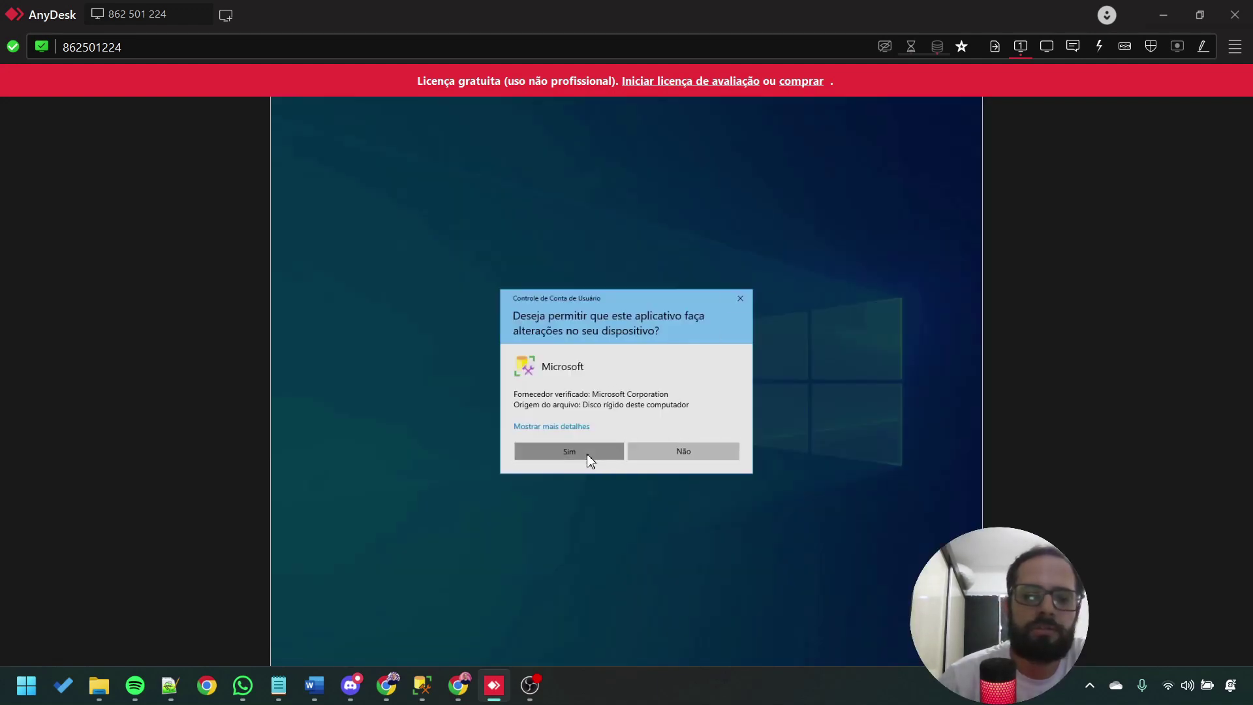
pyautogui.click(587, 456)
# Close the File Explorer and Chrome windows, and exit the completed SSMS setup without restarting the computer.
pyautogui.click(838, 207)
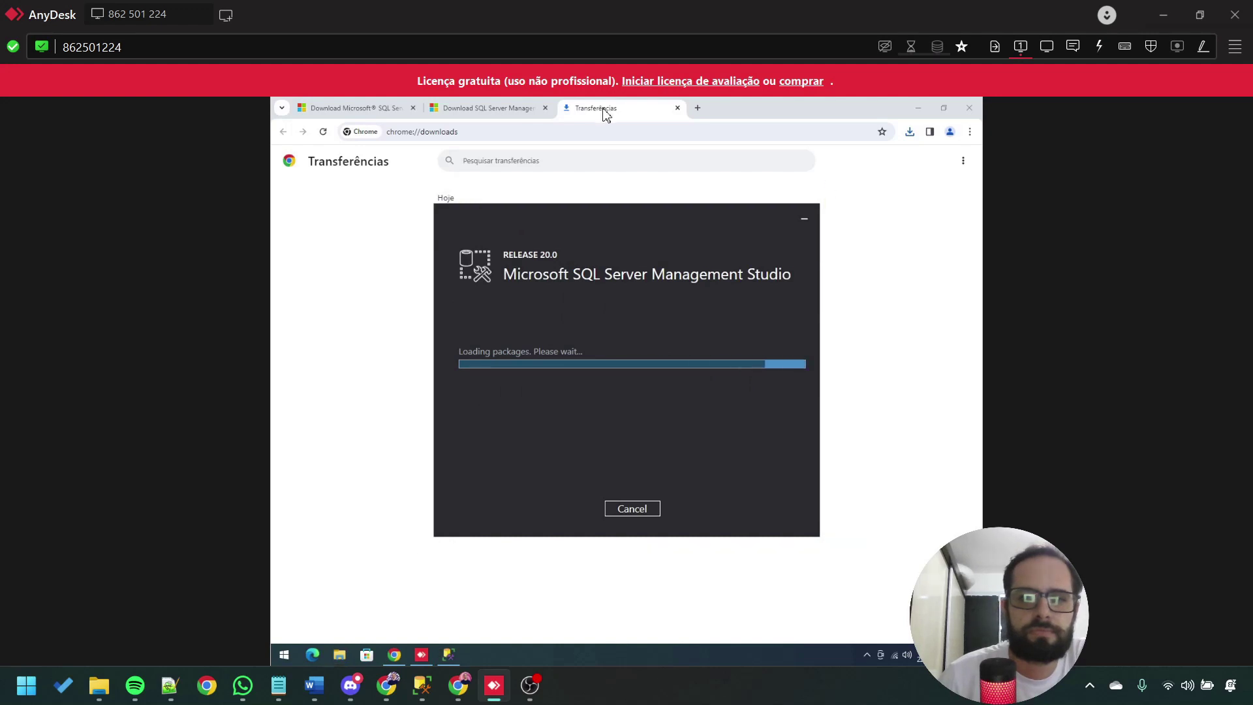
pyautogui.click(970, 108)
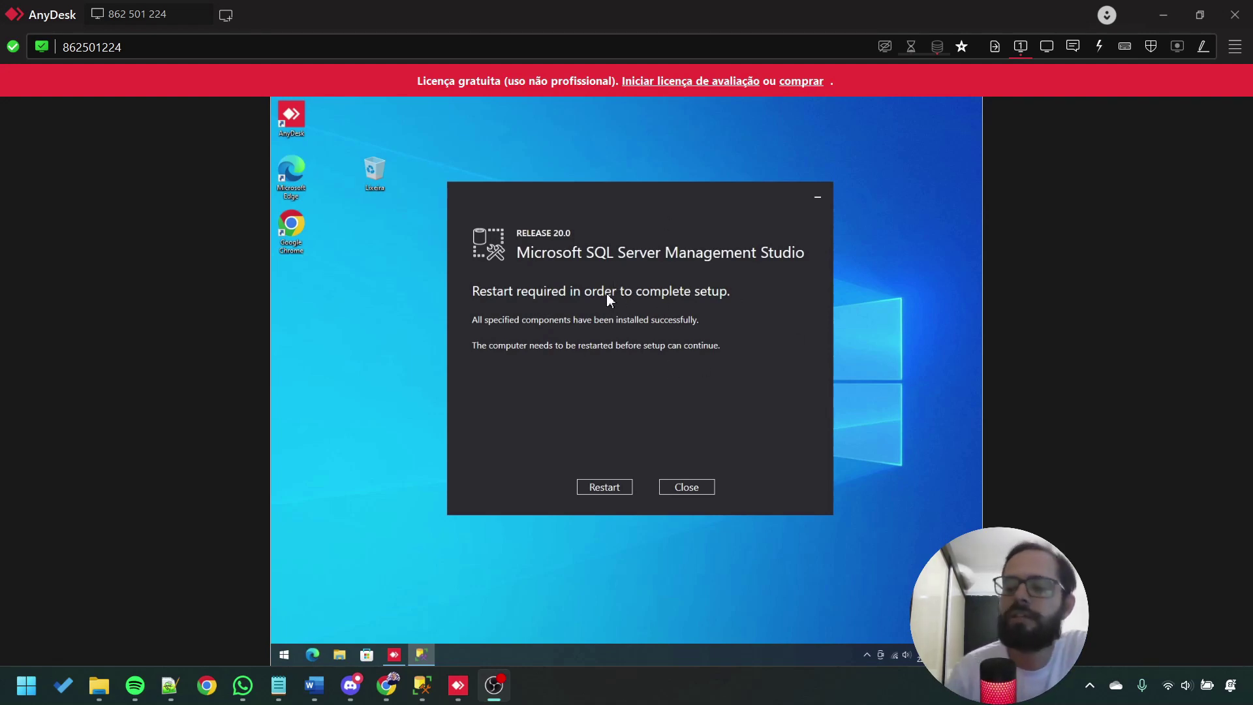
pyautogui.click(694, 489)
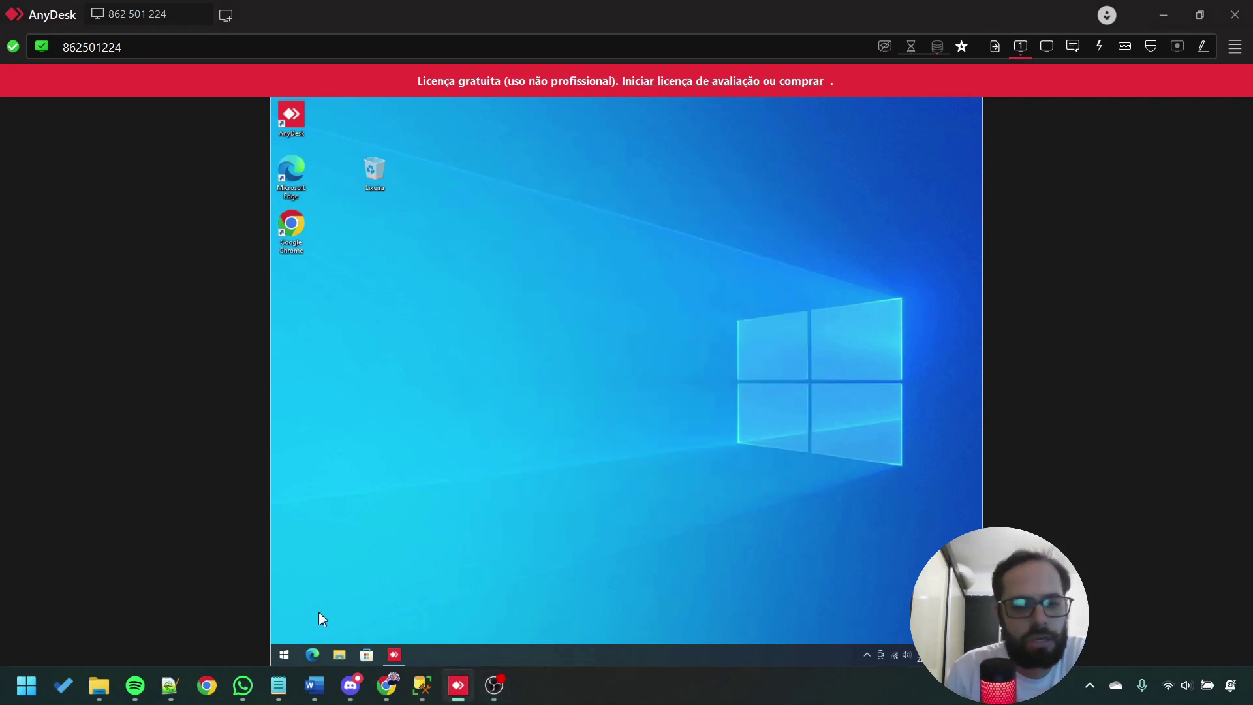
# Look through the installed Microsoft SQL Server 2019 and SQL Server Tools 20 programs and launch SQL Server Management Studio 20.
pyautogui.click(284, 655)
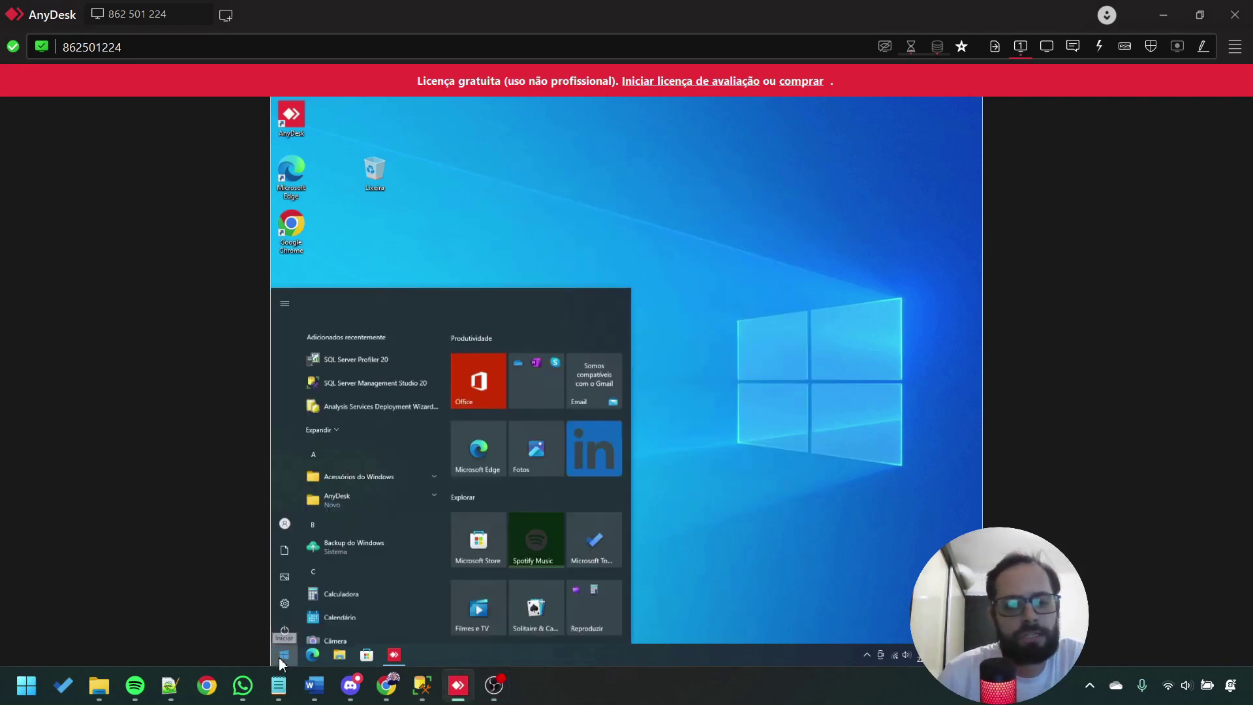
pyautogui.click(355, 404)
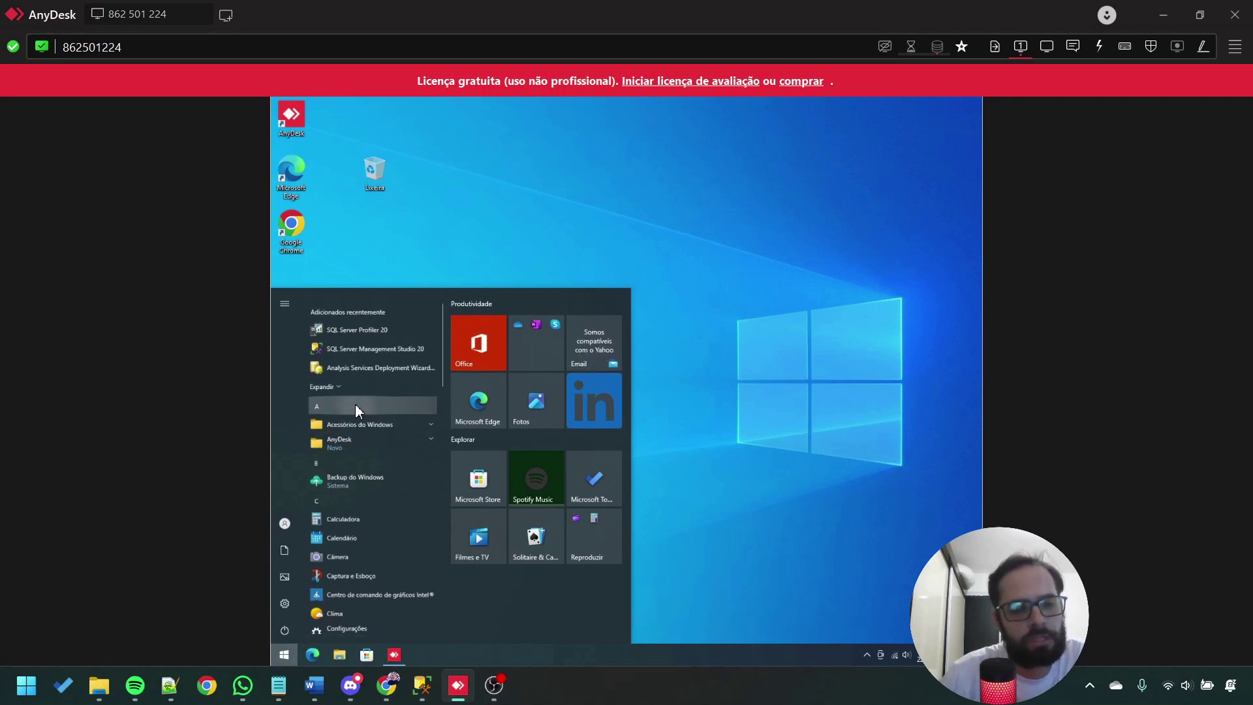
pyautogui.click(420, 451)
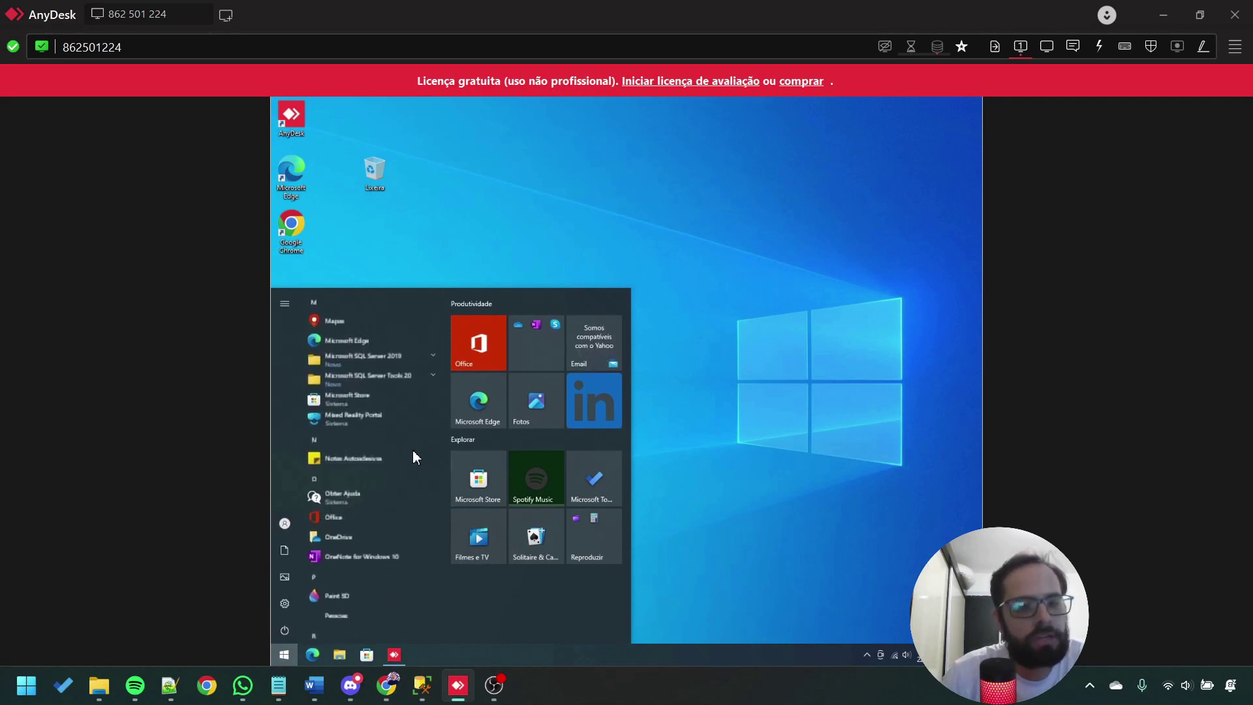
pyautogui.click(418, 361)
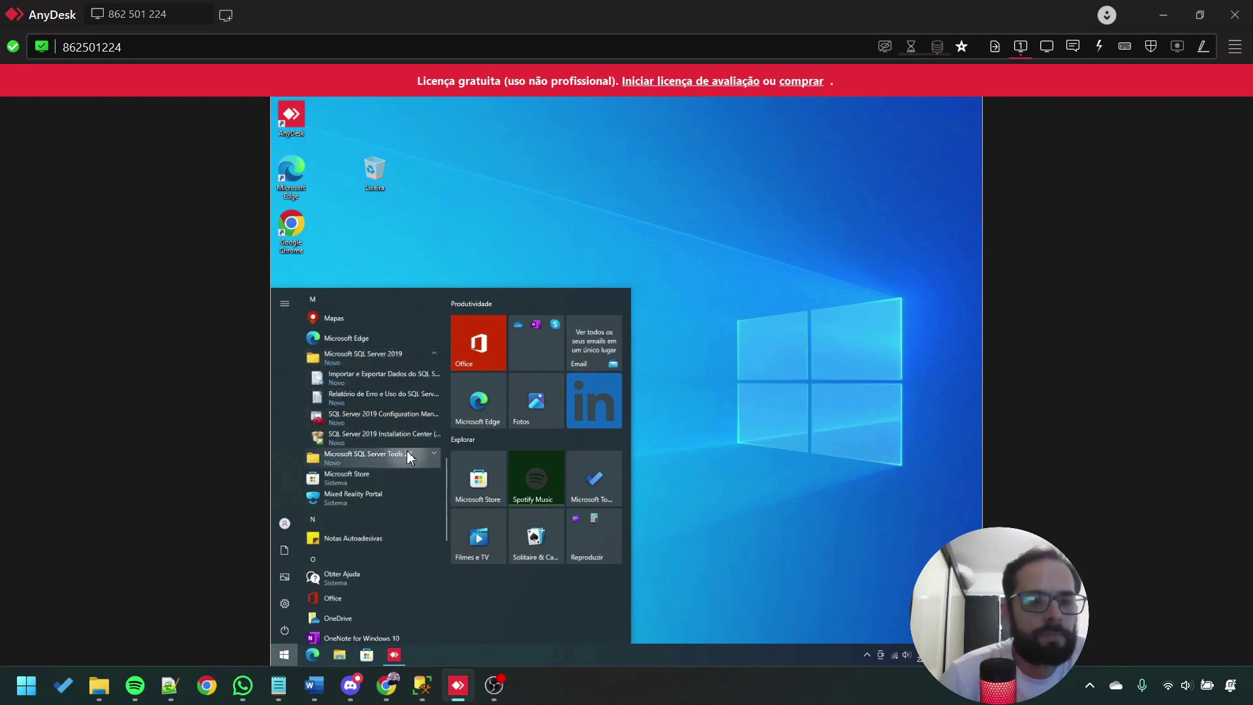
pyautogui.click(408, 453)
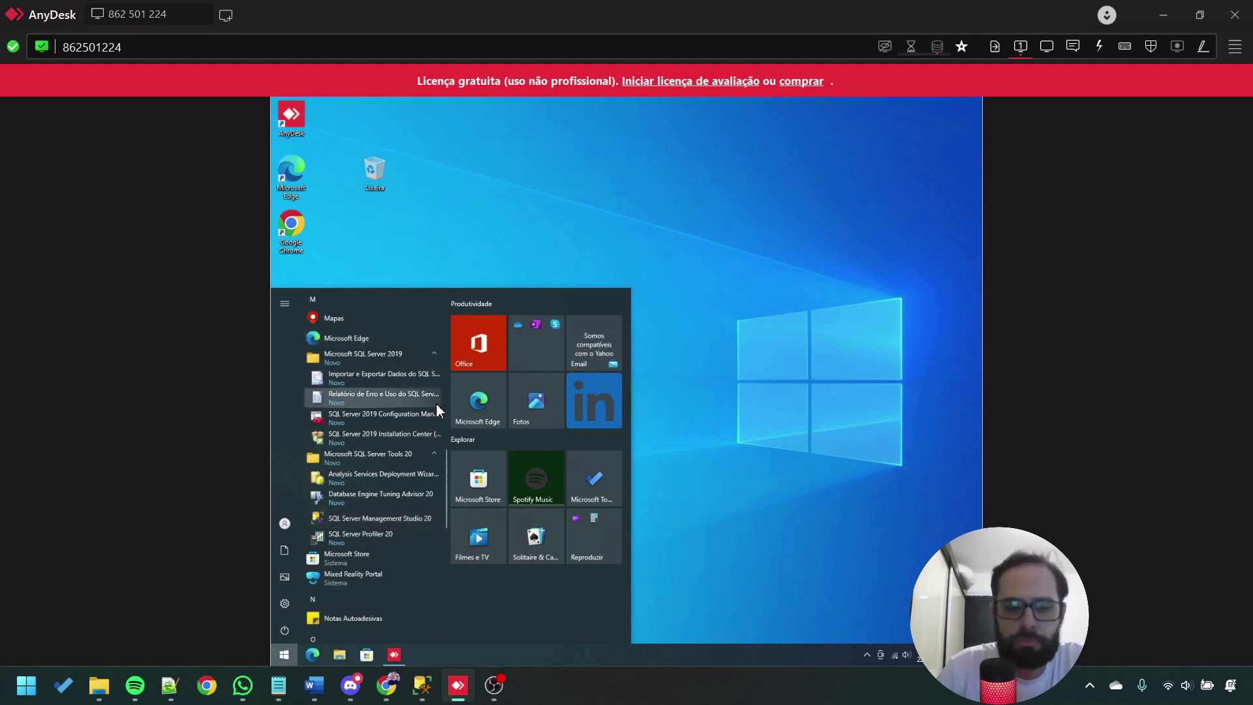
pyautogui.click(398, 518)
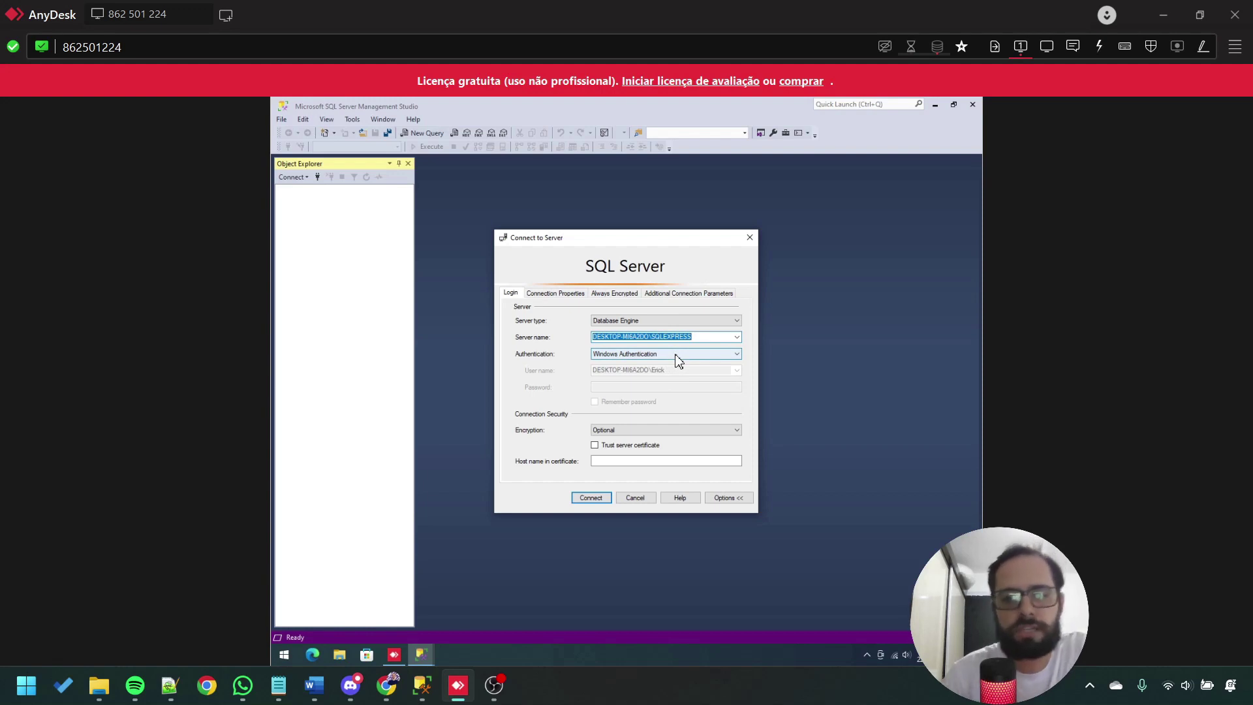
# Review the authentication options for the server connection, trying SQL Server Authentication and returning to Windows Authentication.
pyautogui.click(672, 358)
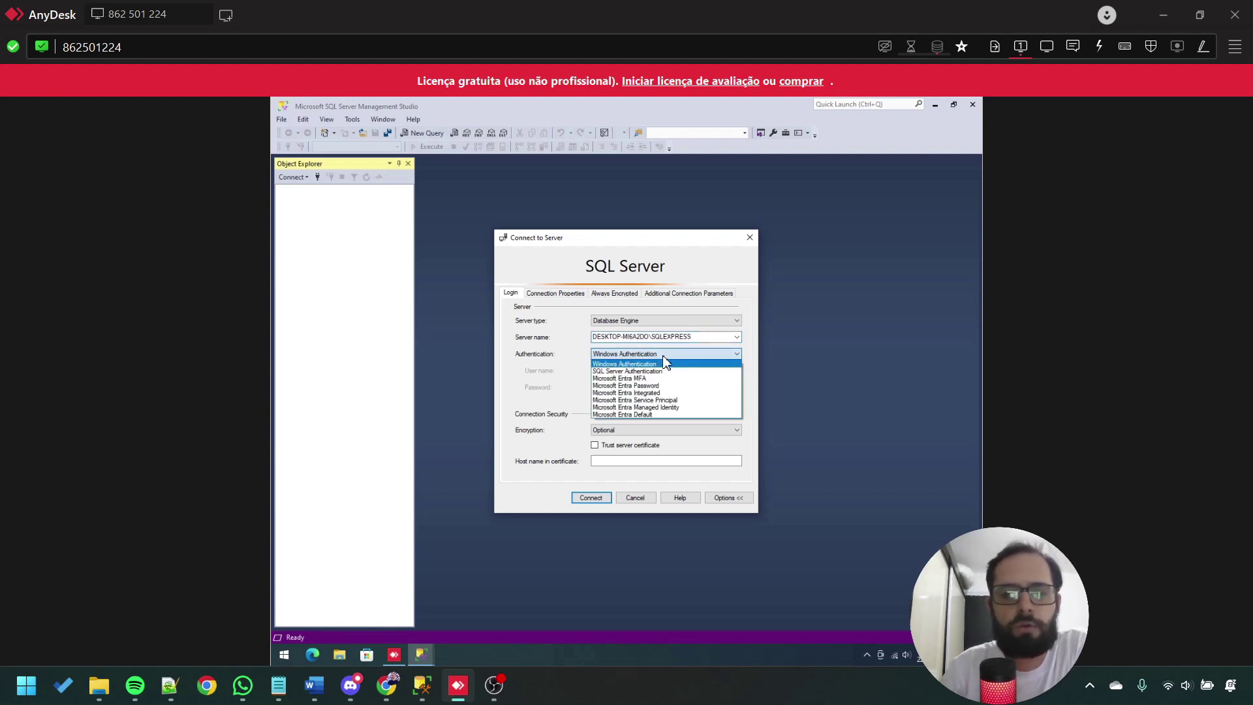
pyautogui.click(649, 356)
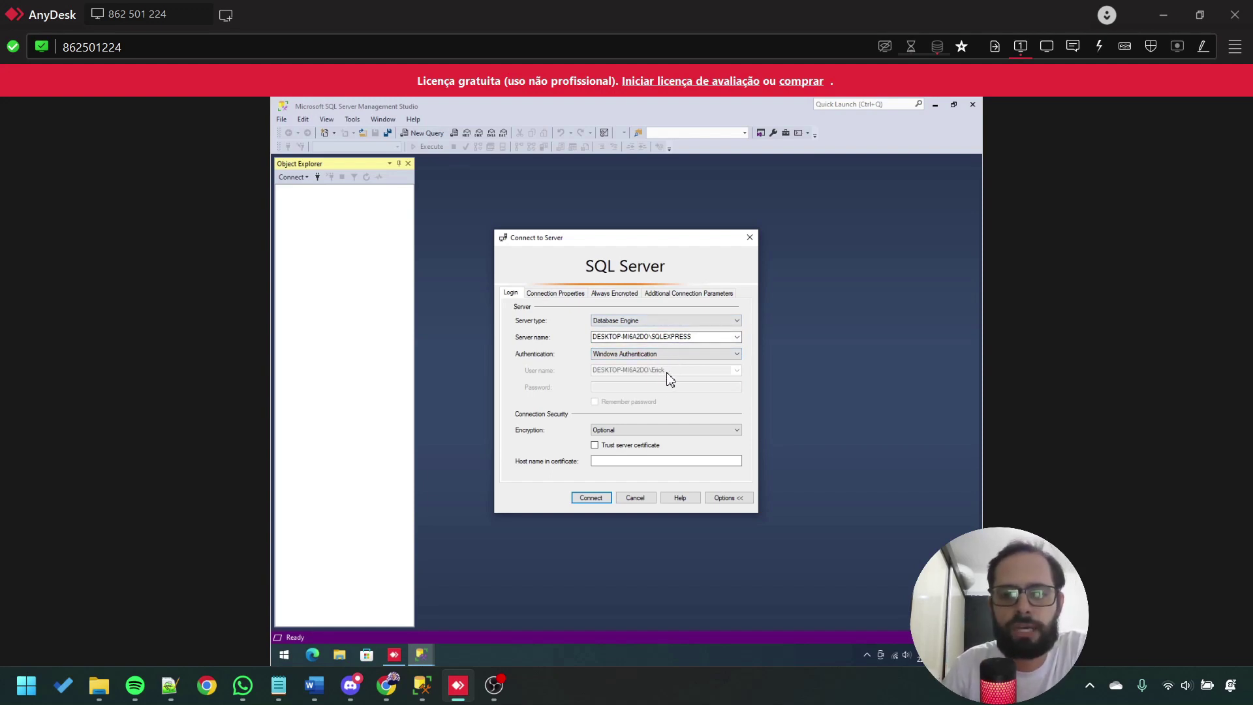
pyautogui.click(660, 355)
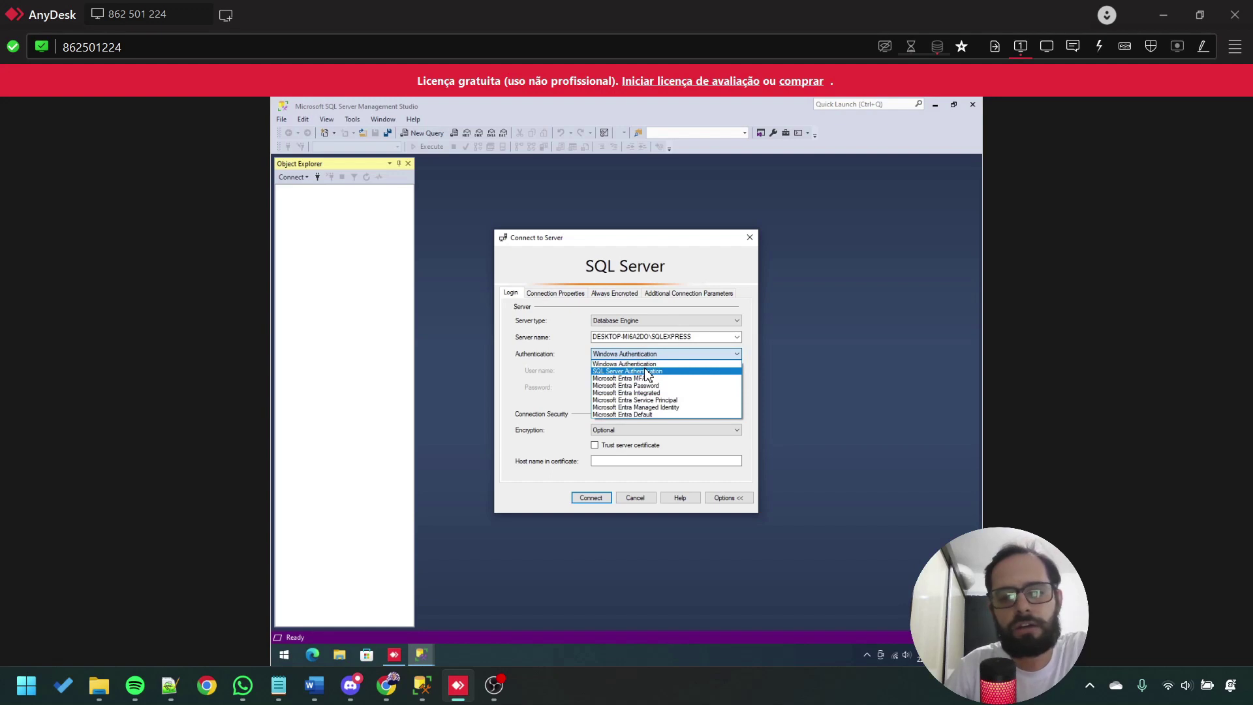
pyautogui.click(647, 371)
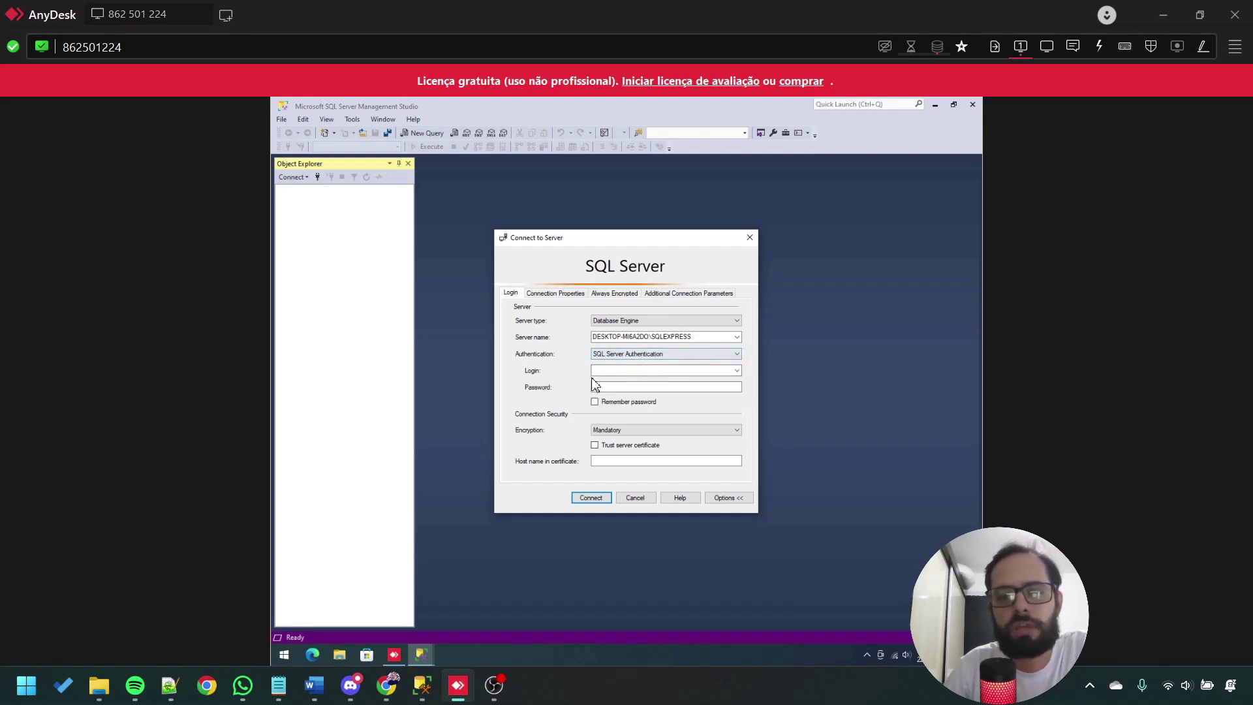
pyautogui.click(612, 387)
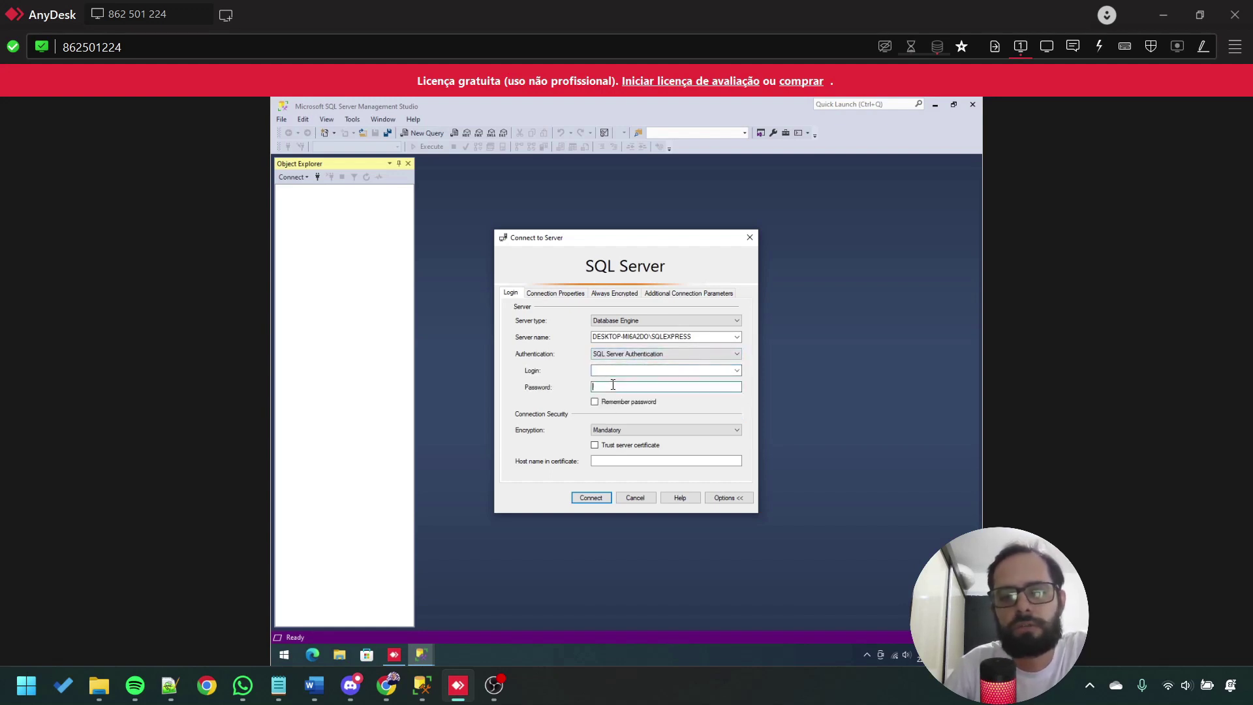
pyautogui.click(649, 354)
pyautogui.click(661, 362)
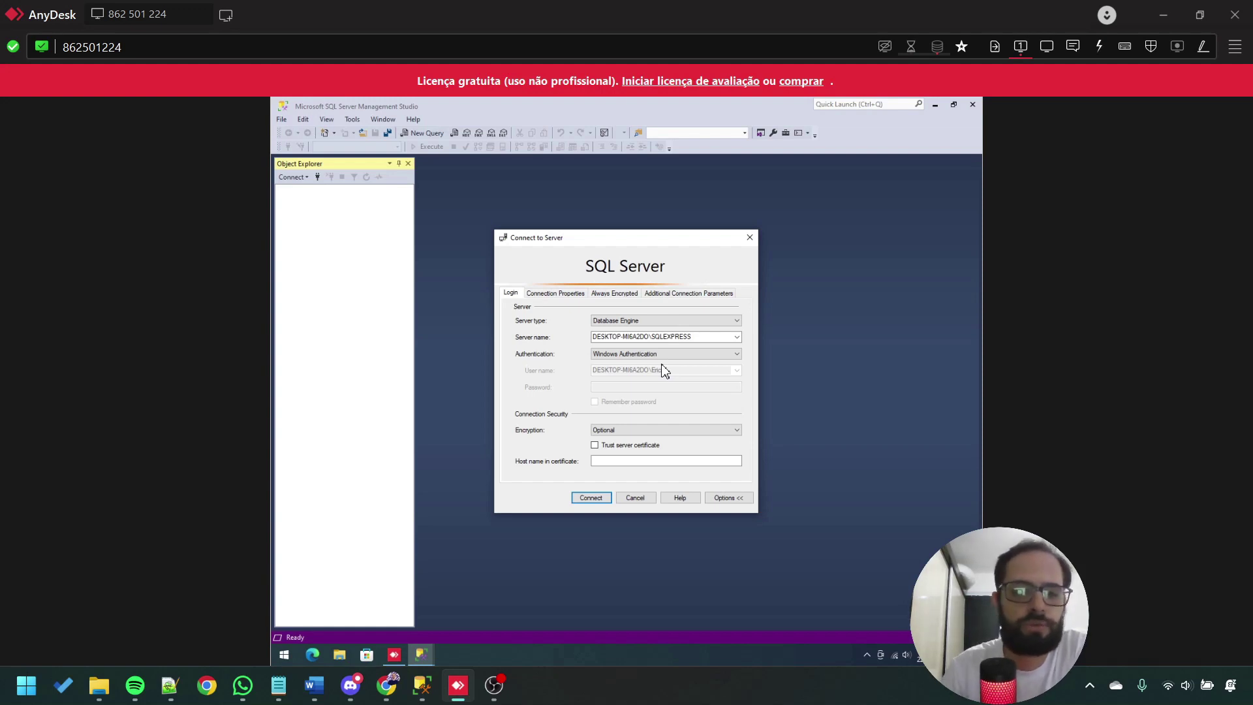
# Try to connect to the SQLEXPRESS server with Encryption set to Mandatory, and dismiss the resulting message.
pyautogui.click(623, 436)
pyautogui.click(623, 439)
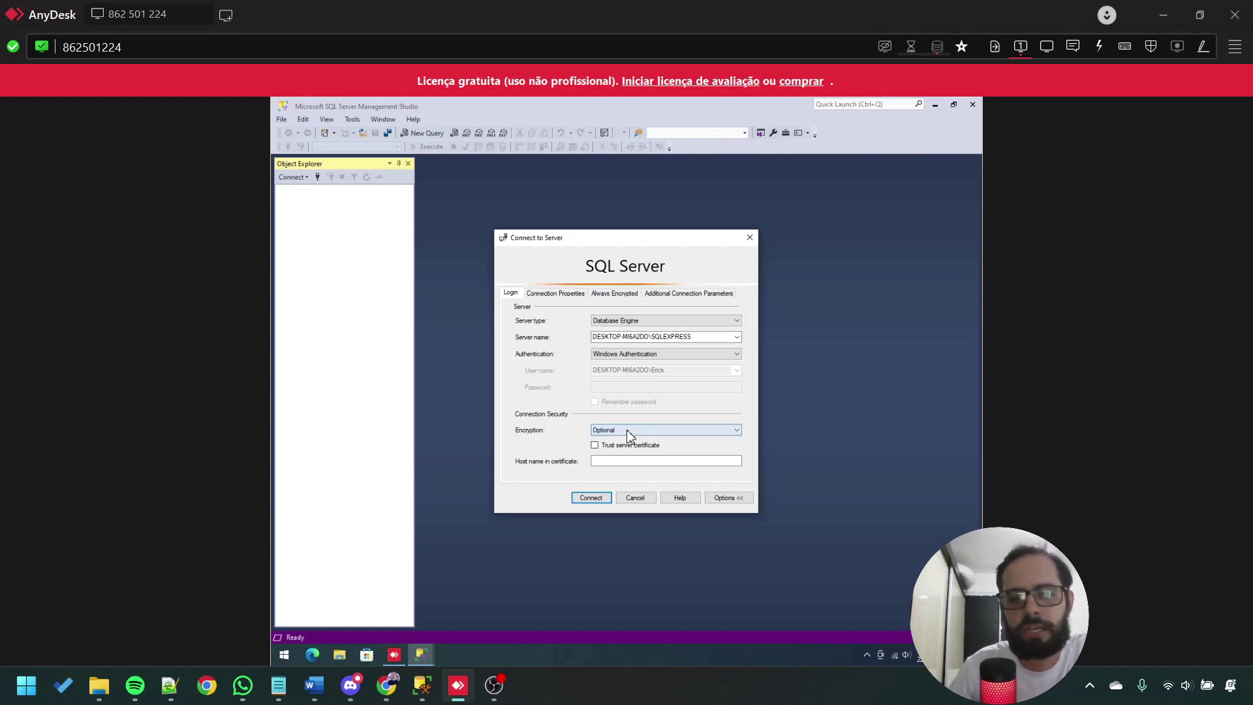
pyautogui.click(625, 431)
pyautogui.click(625, 448)
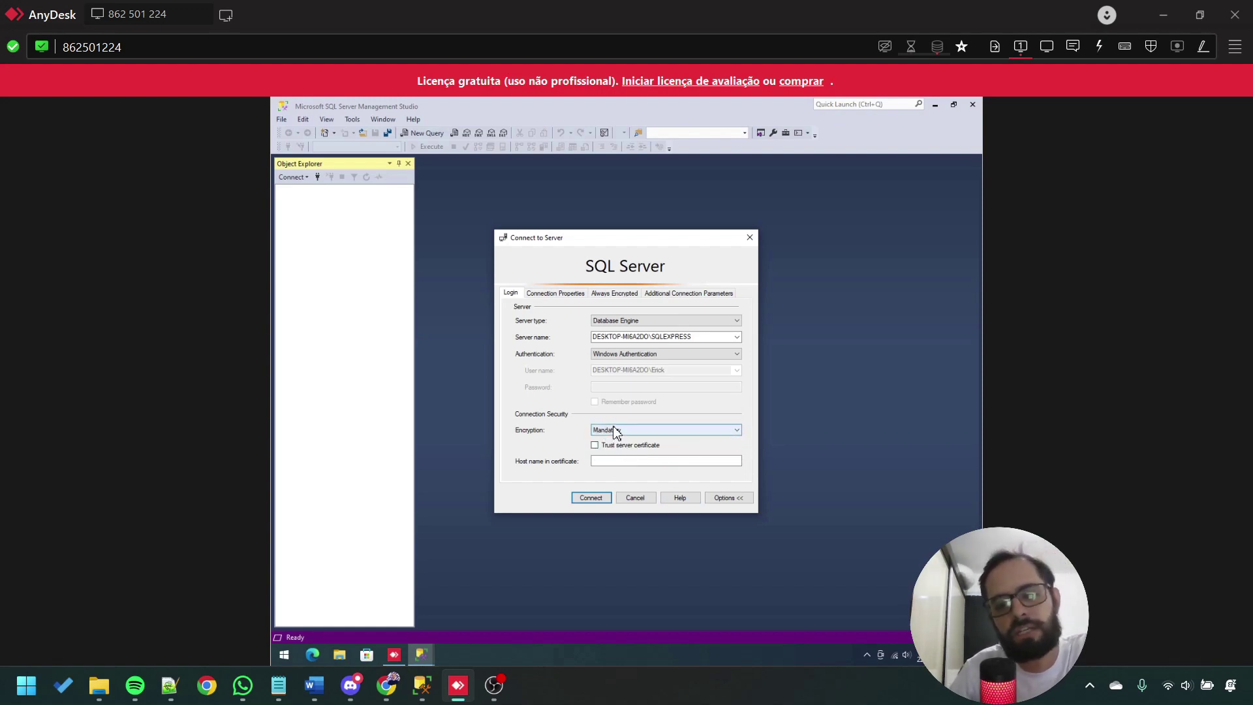
pyautogui.click(591, 498)
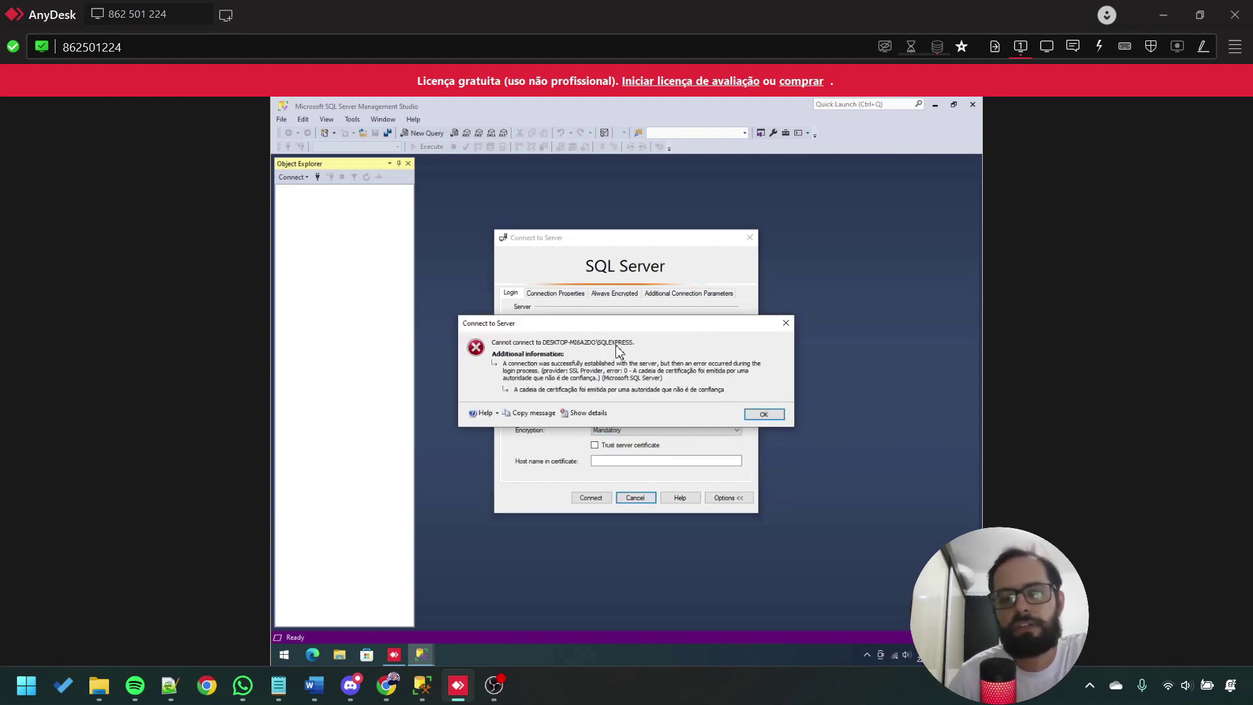
pyautogui.click(752, 417)
# Set Encryption to Optional, collapse the extra connection options and connect to the SQLEXPRESS server with Windows Authentication.
pyautogui.click(664, 432)
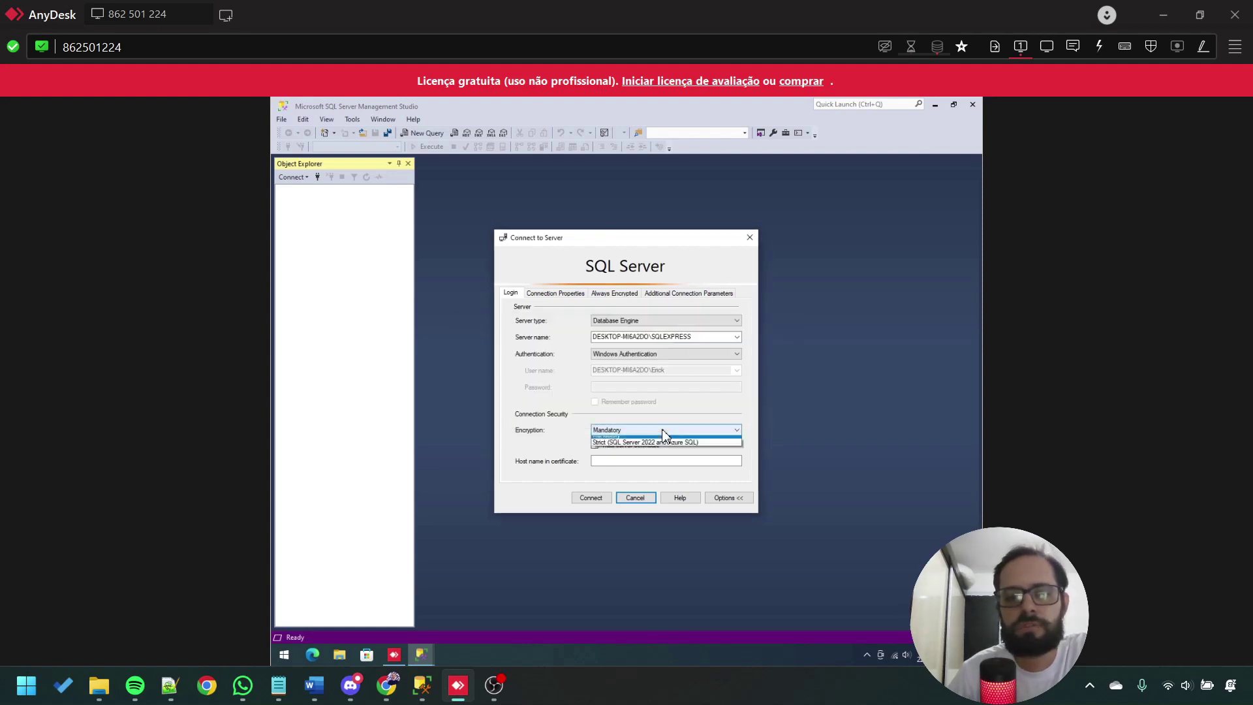
pyautogui.click(623, 443)
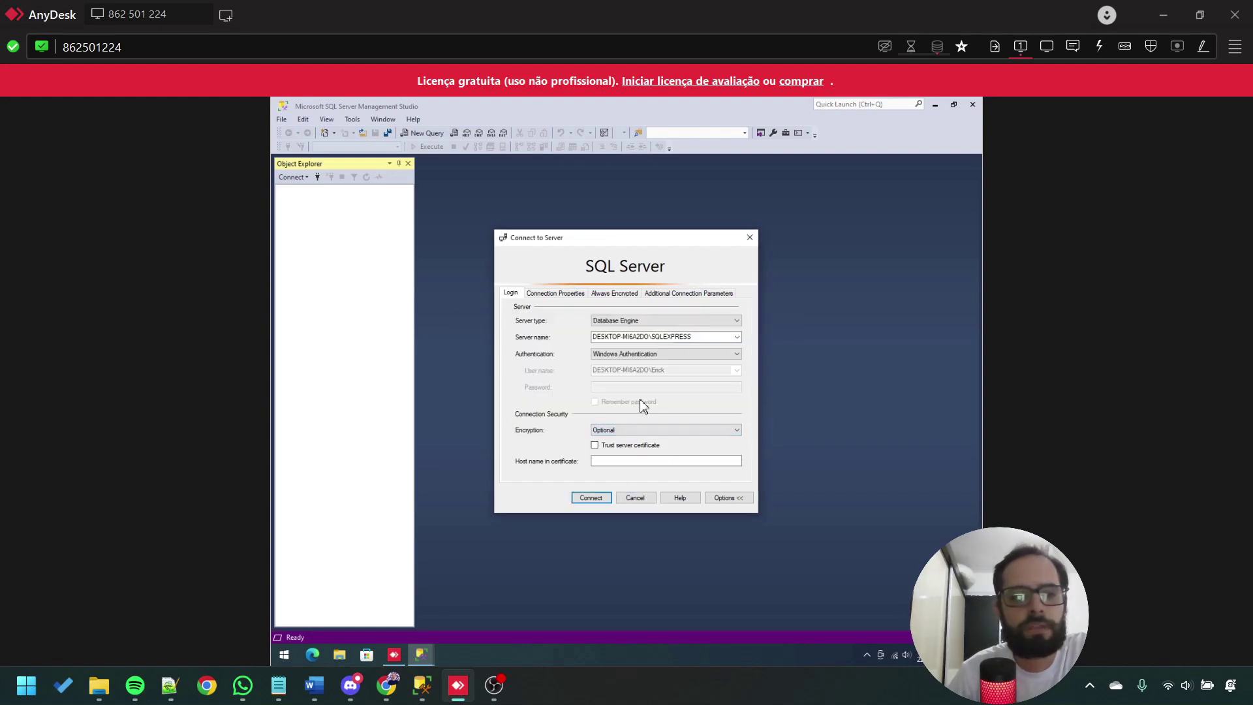
pyautogui.click(728, 497)
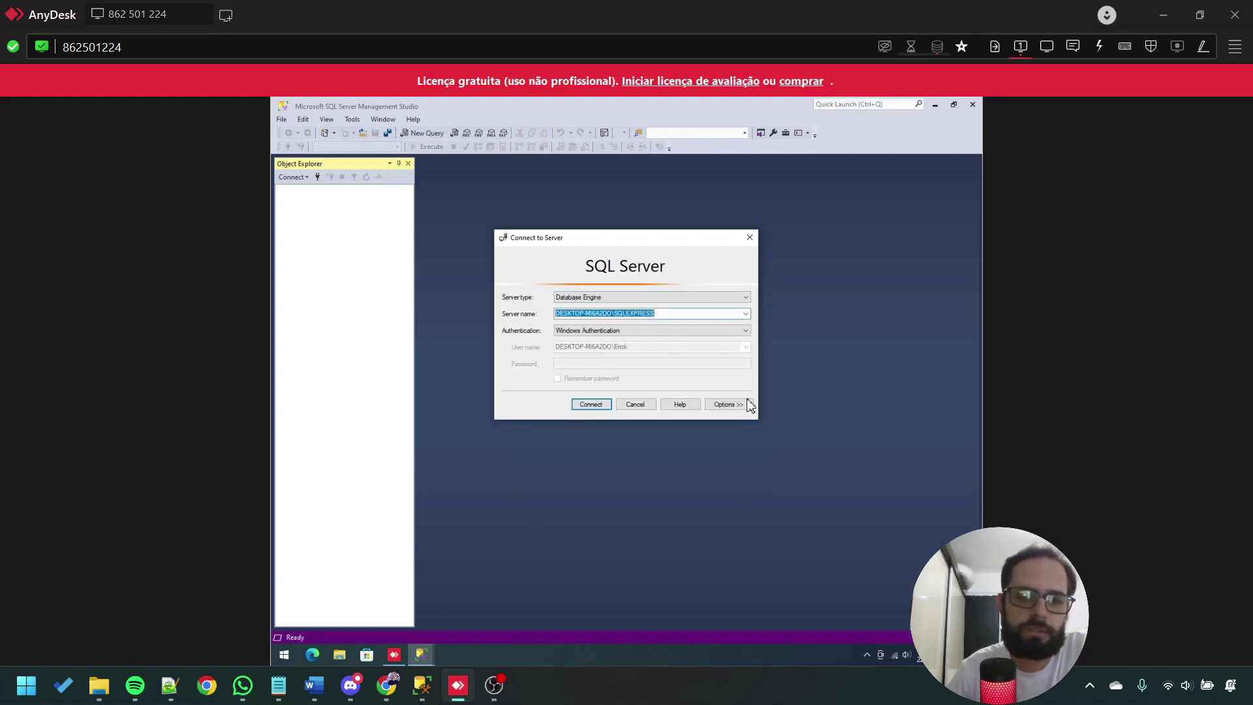
pyautogui.click(594, 406)
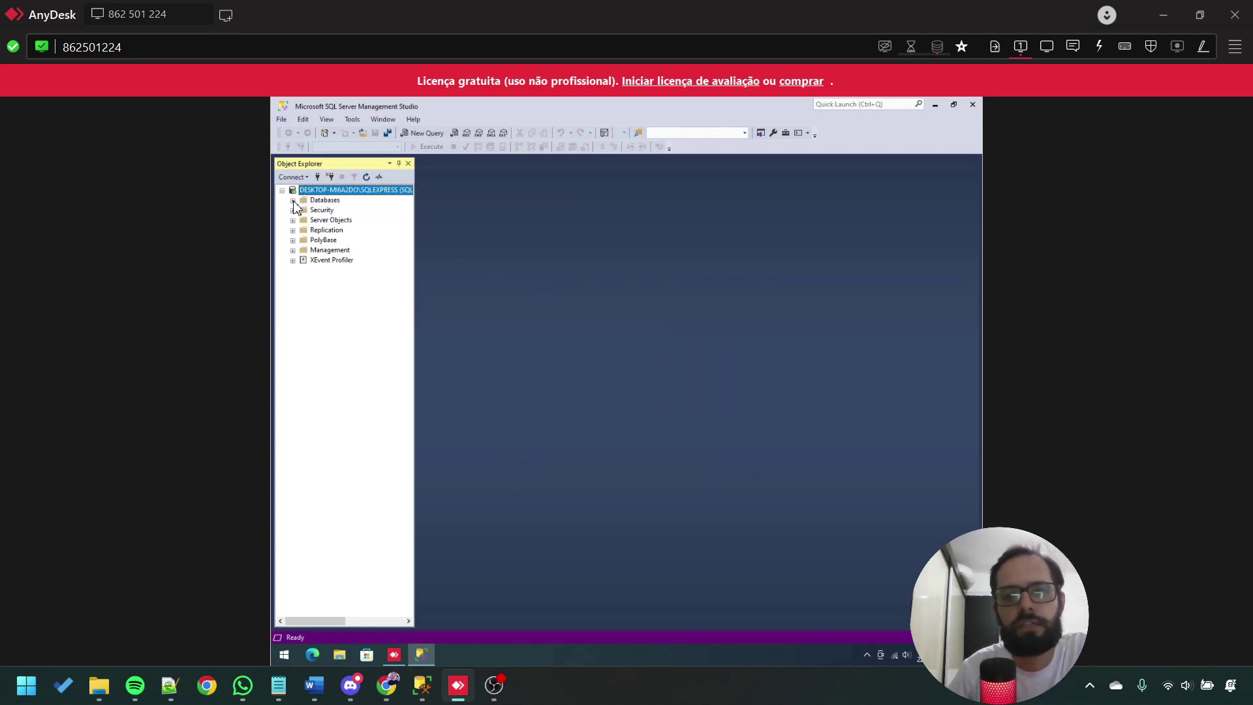
# Expand the server's Databases folder and view the commands available for it.
pyautogui.click(293, 200)
pyautogui.click(315, 202)
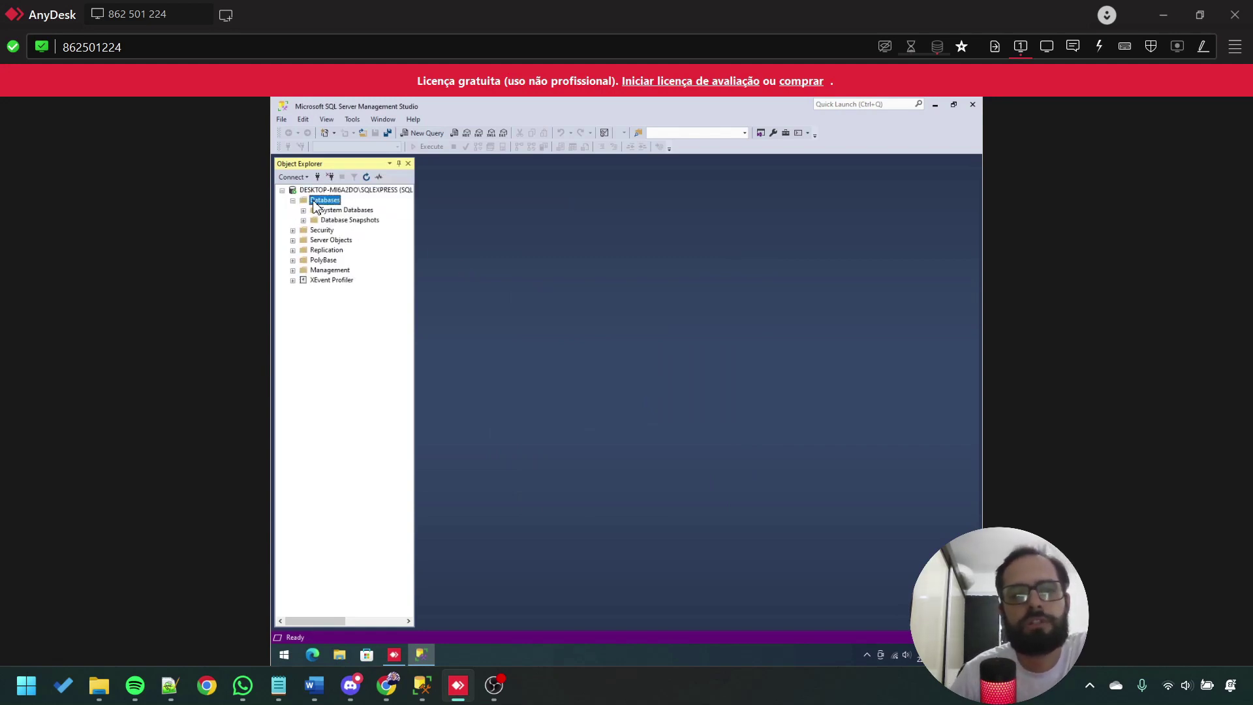
pyautogui.rightClick(315, 206)
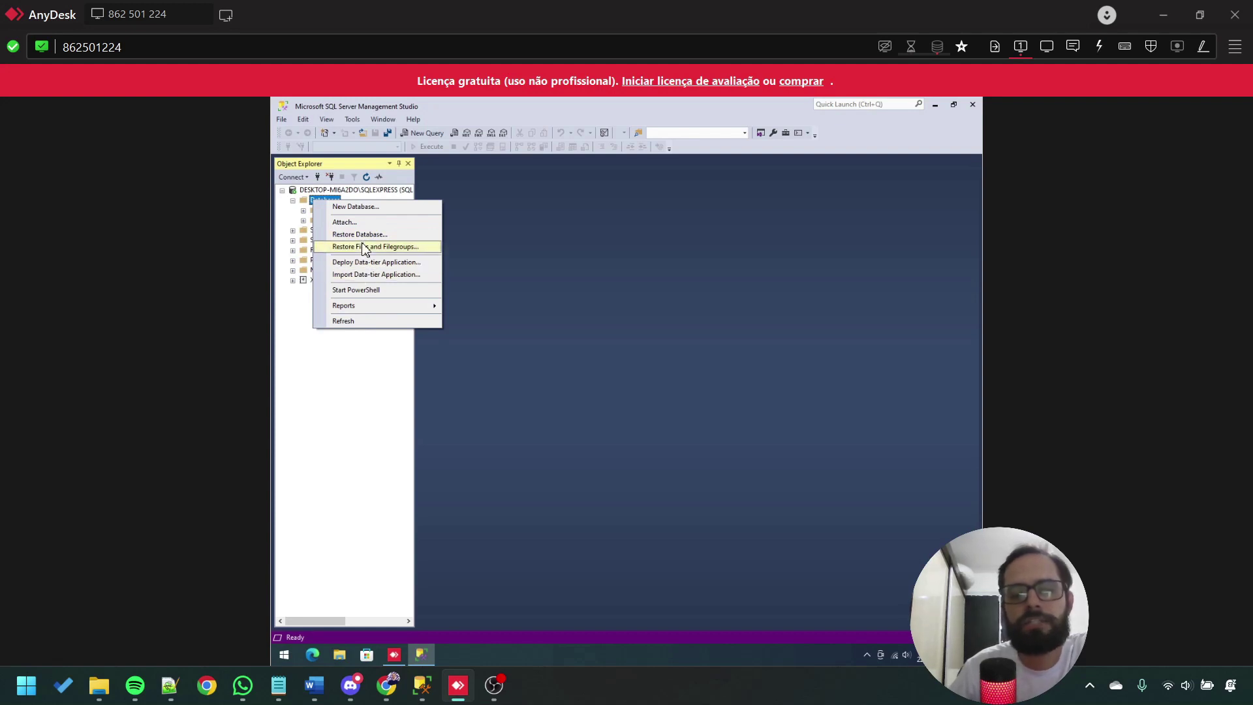
# Switch to a maximized File Explorer window and look through the Downloads and Documentos folders.
pyautogui.click(339, 655)
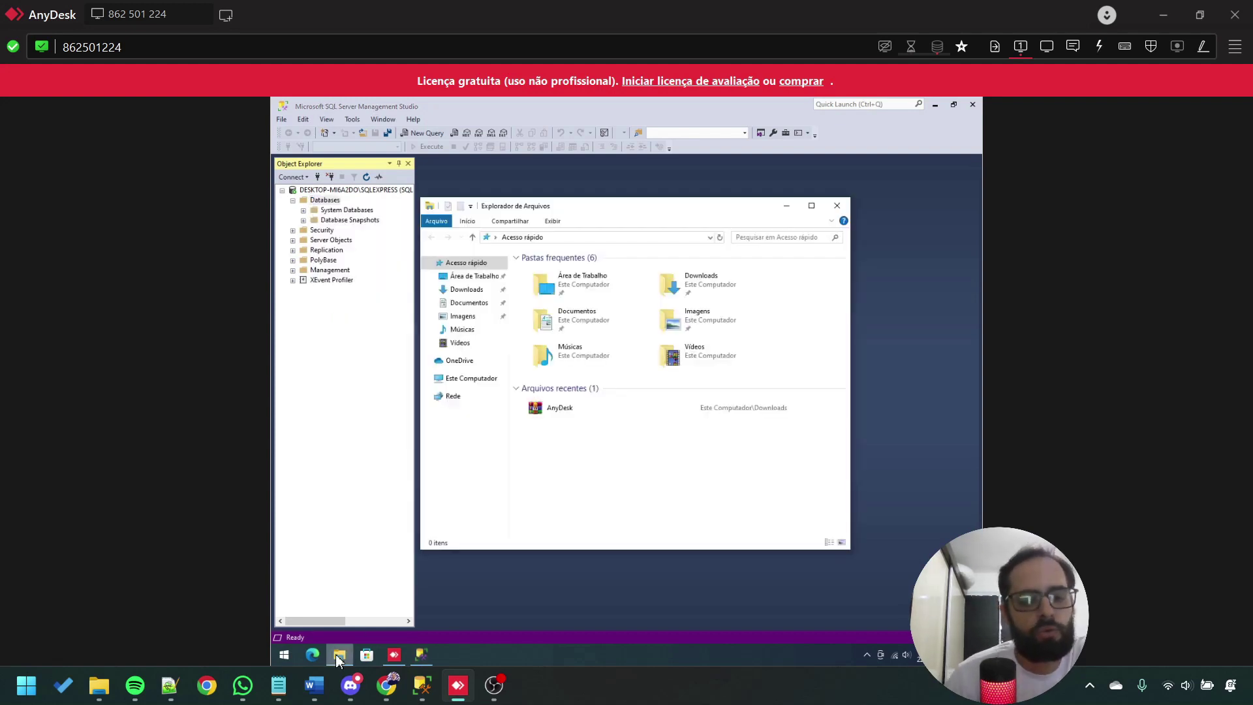
pyautogui.doubleClick(667, 213)
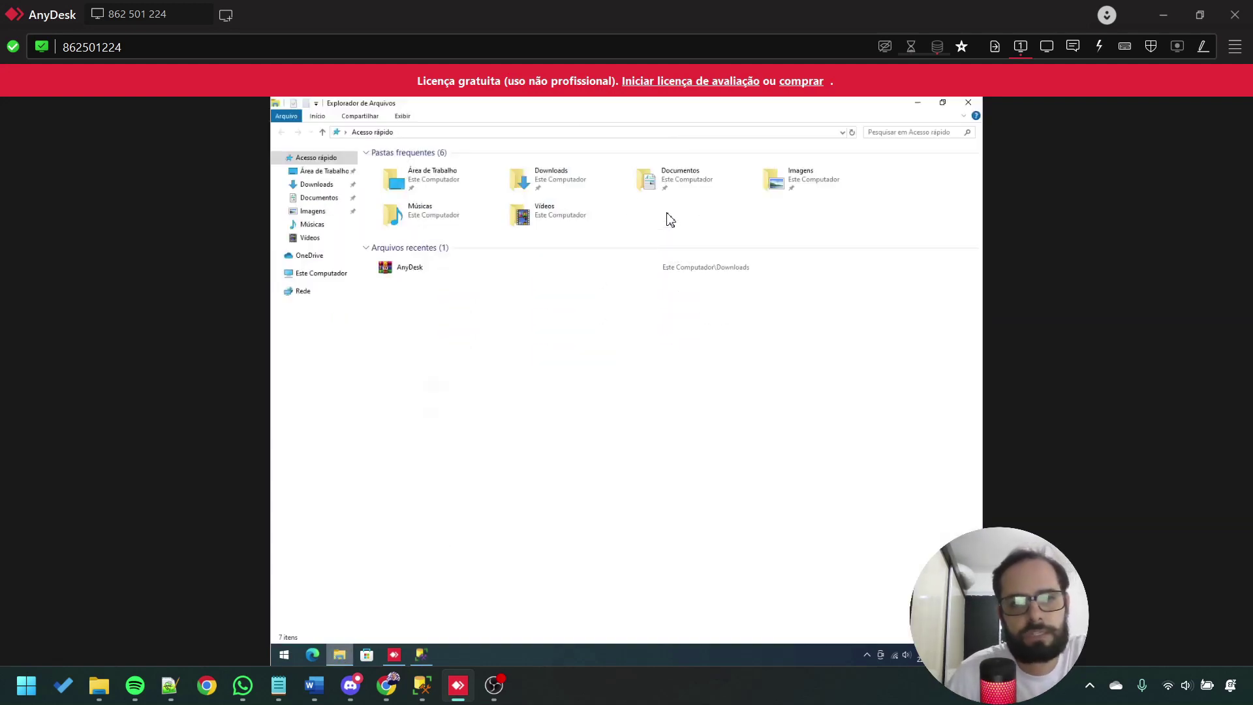
pyautogui.click(325, 187)
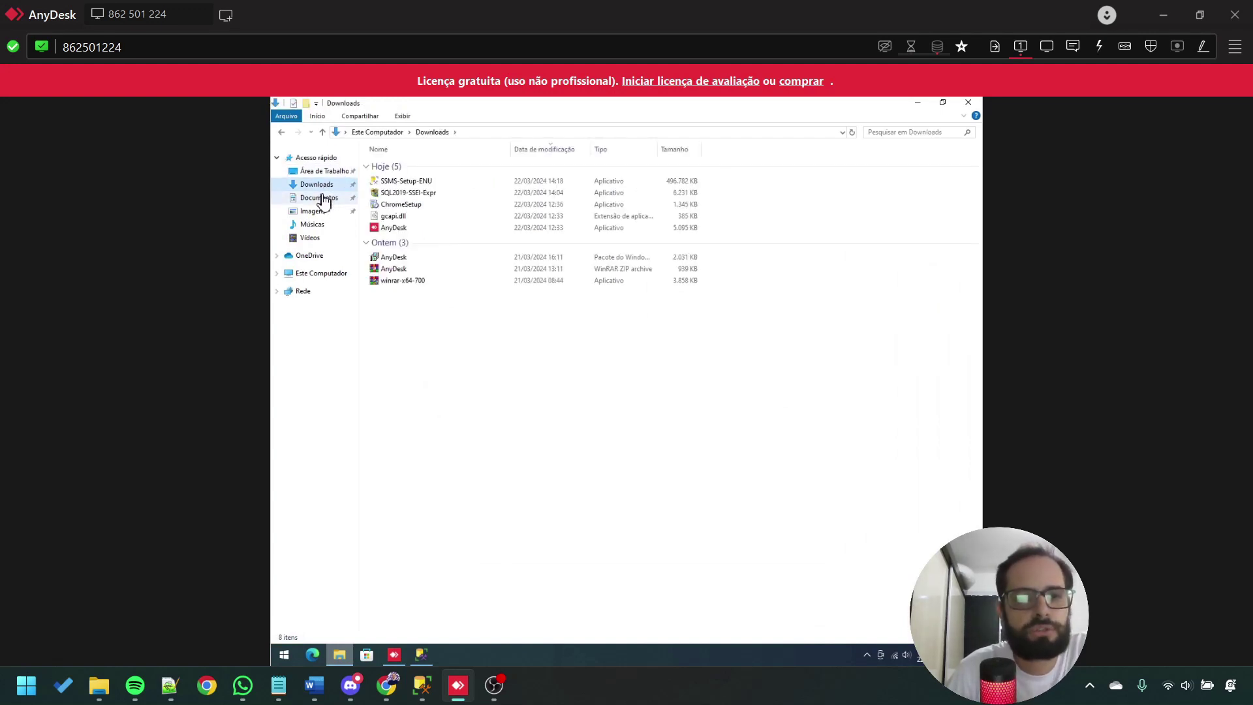
pyautogui.click(324, 200)
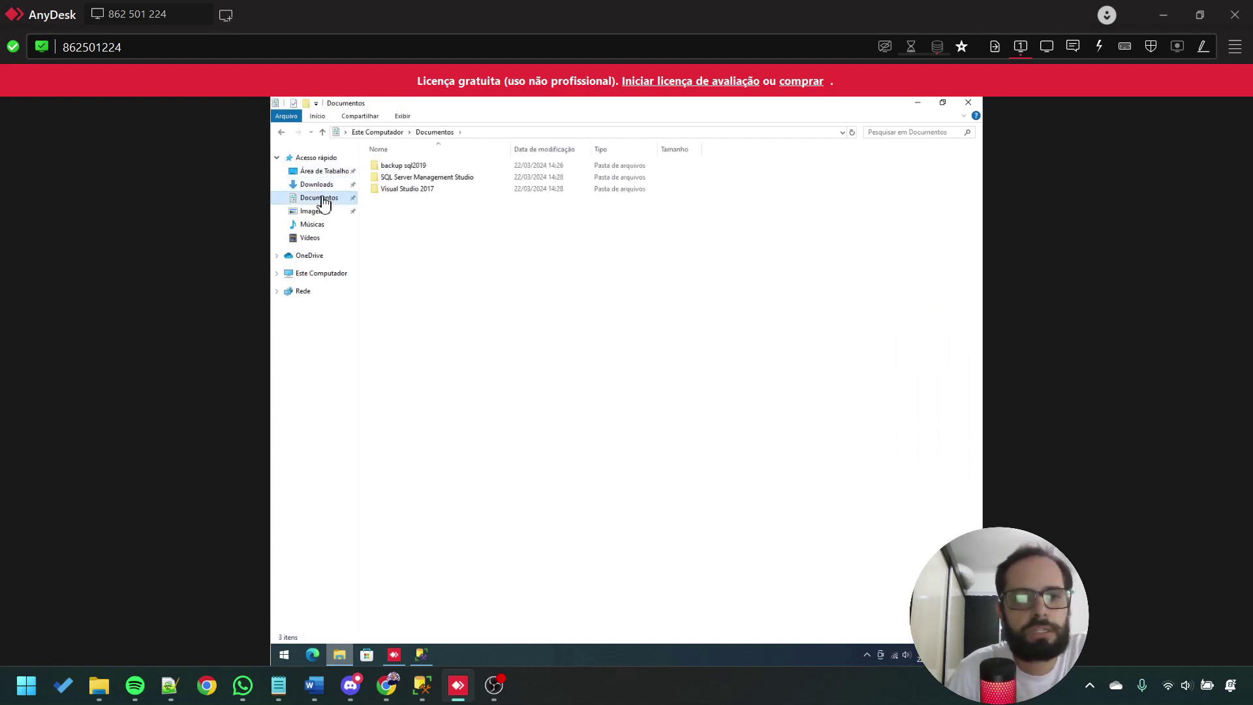
# Open the backup sql2019 folder in Documentos, select Backup_sqlserver2019.bak and return to SQL Server Management Studio.
pyautogui.click(393, 167)
pyautogui.doubleClick(393, 167)
pyautogui.click(398, 168)
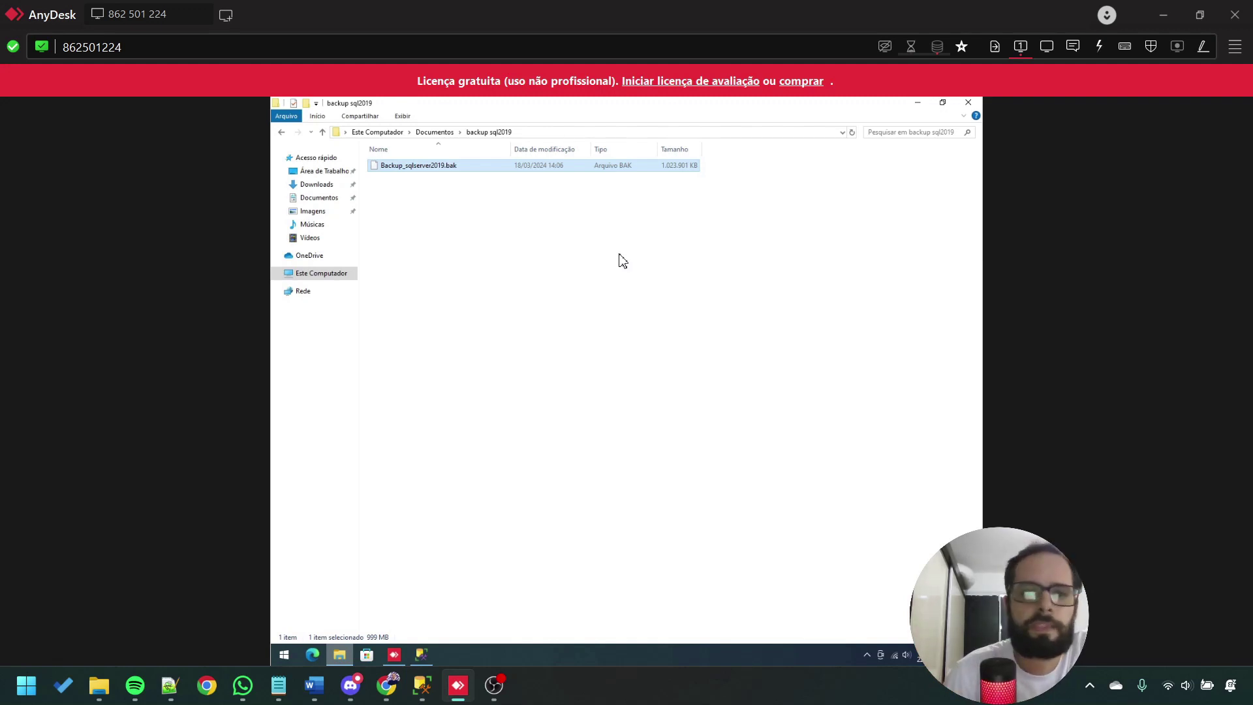
pyautogui.click(917, 103)
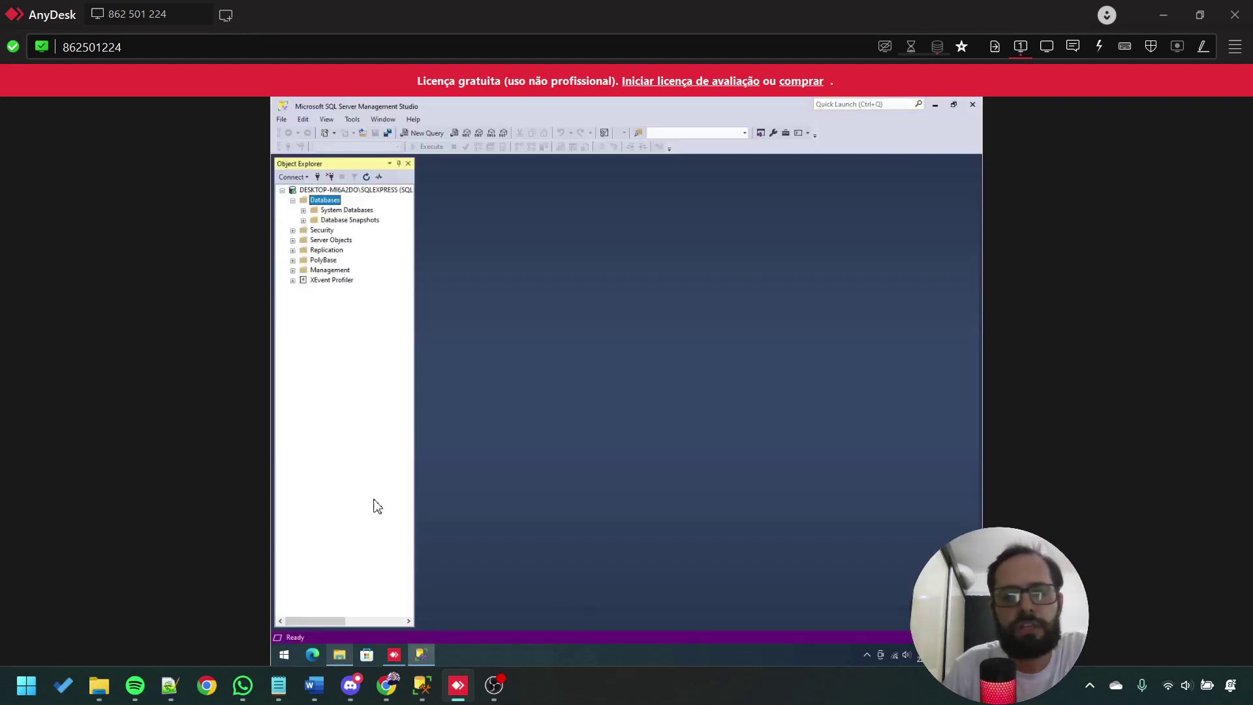
pyautogui.rightClick(308, 203)
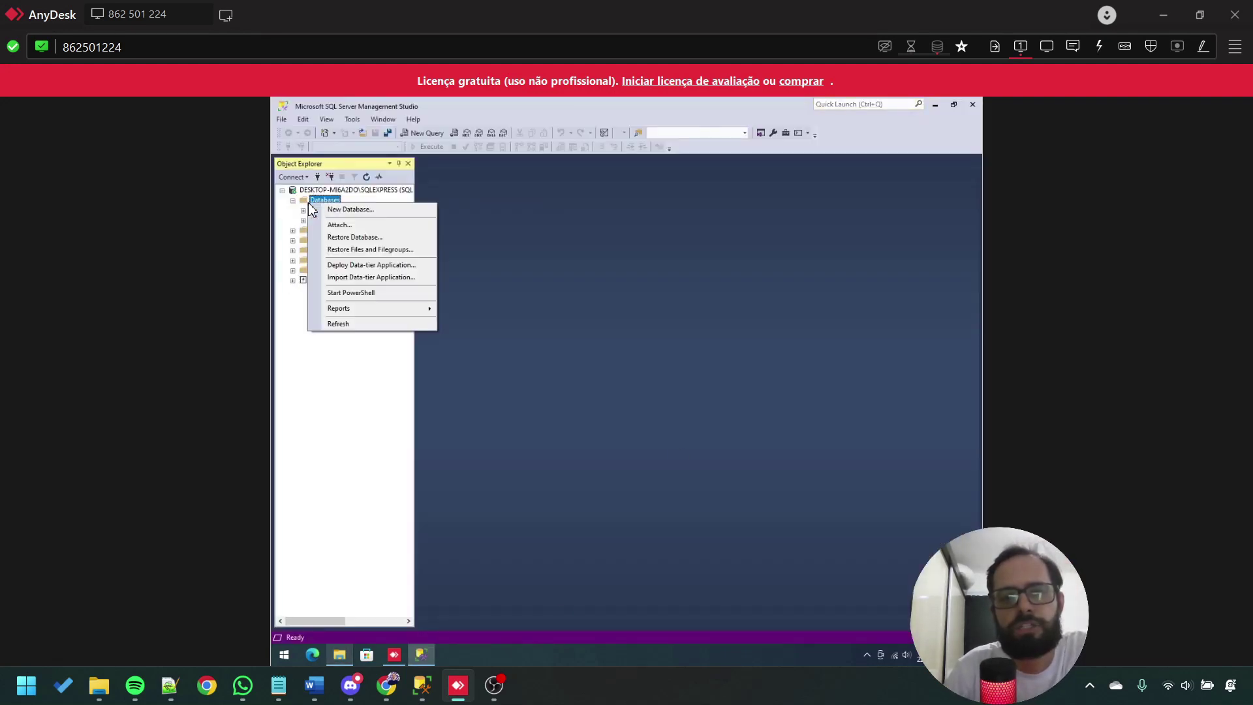
pyautogui.click(361, 238)
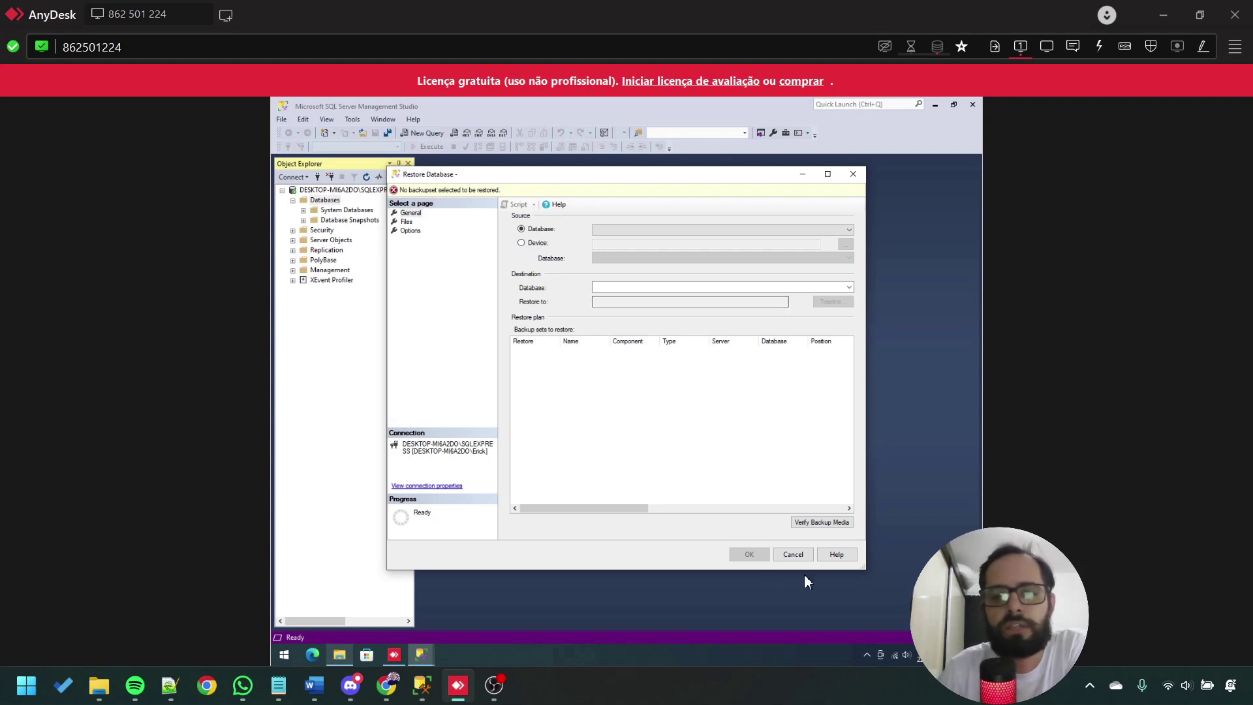
pyautogui.click(802, 555)
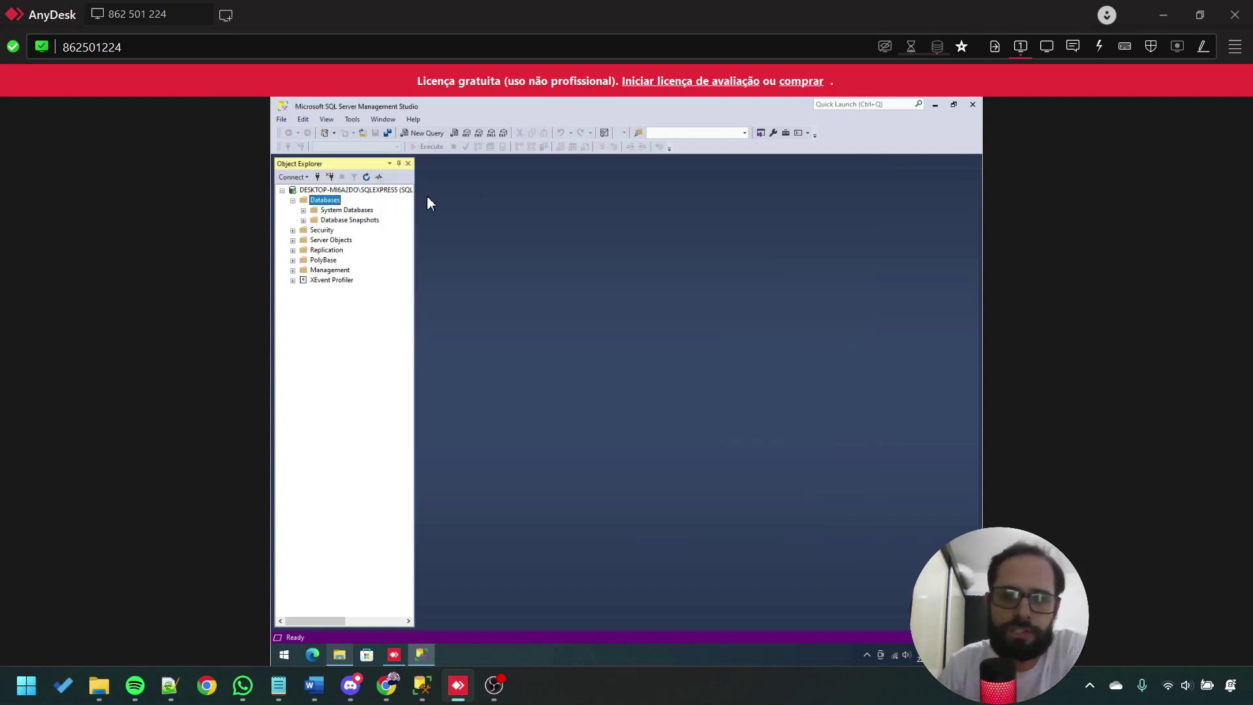
# Restart SQL Server Management Studio 20 as administrator and connect to the SQLEXPRESS server with Windows Authentication.
pyautogui.click(973, 105)
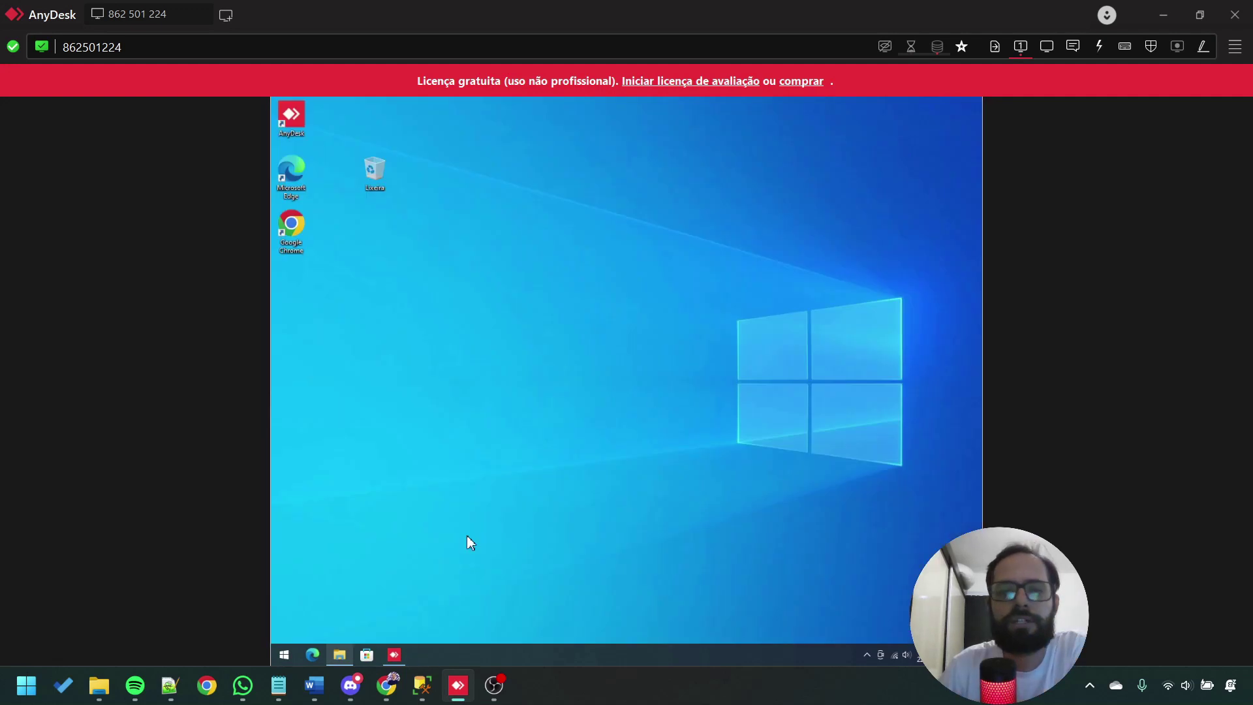
pyautogui.click(284, 654)
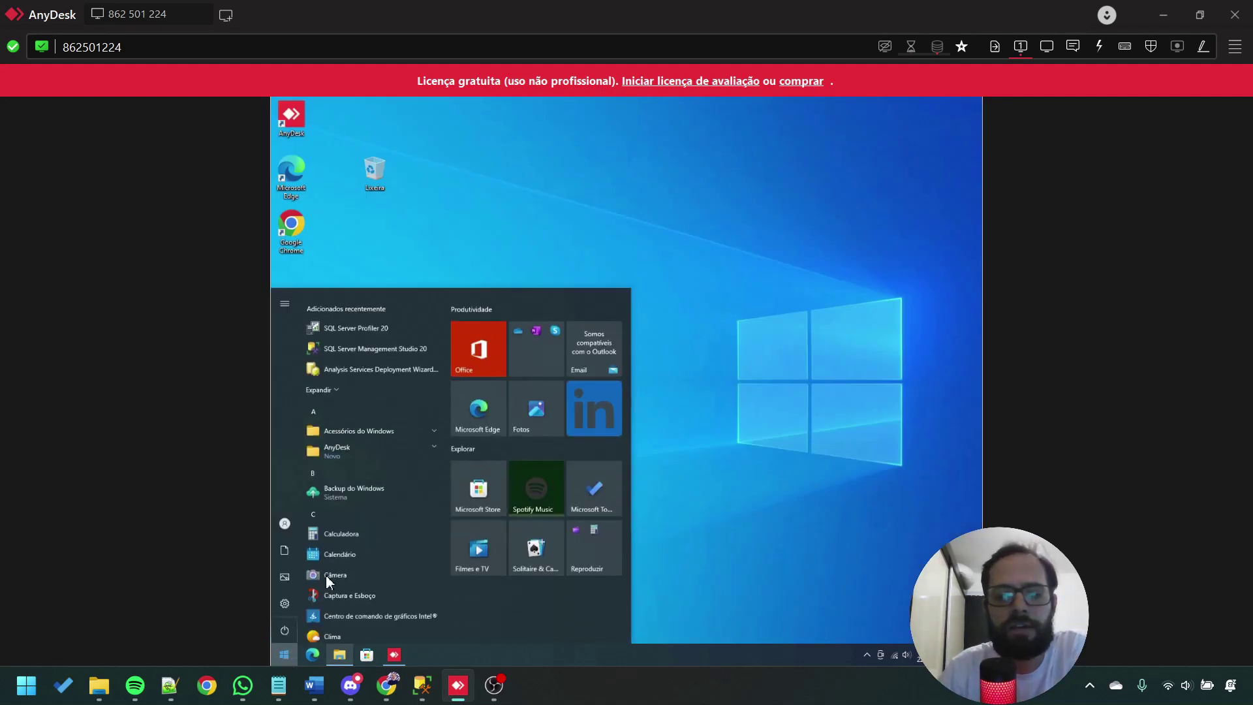
pyautogui.click(329, 464)
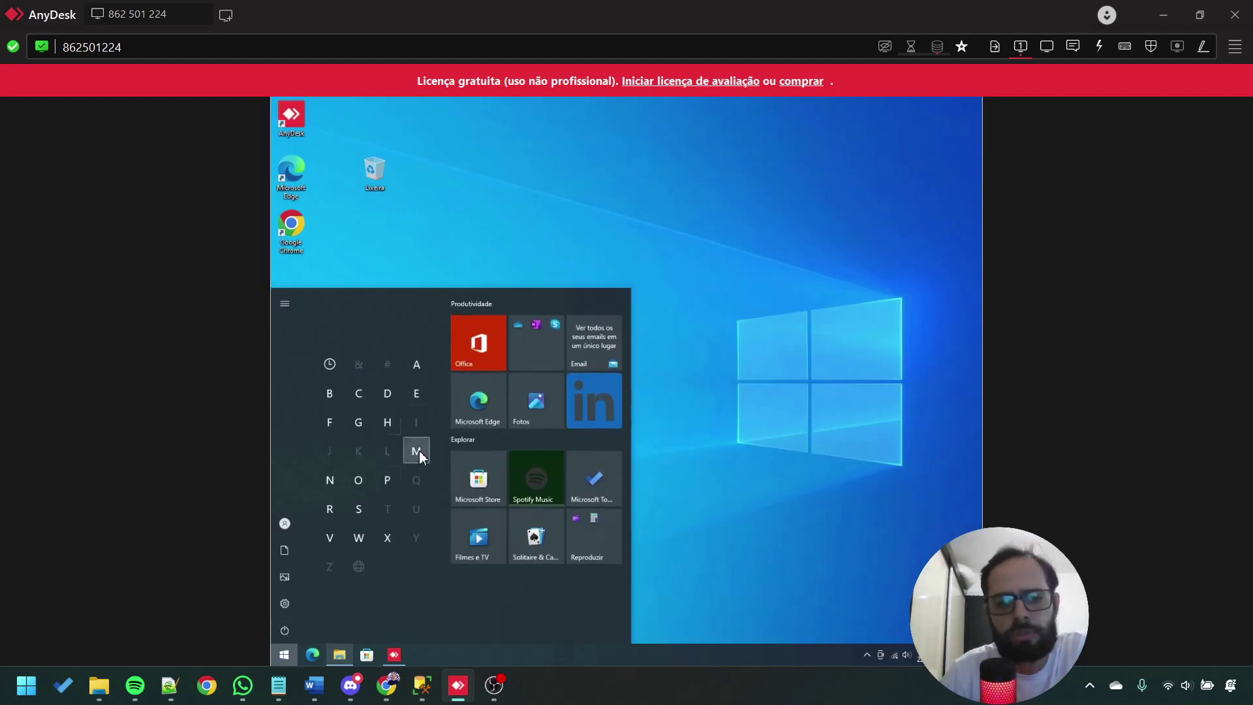
pyautogui.click(419, 450)
pyautogui.click(387, 373)
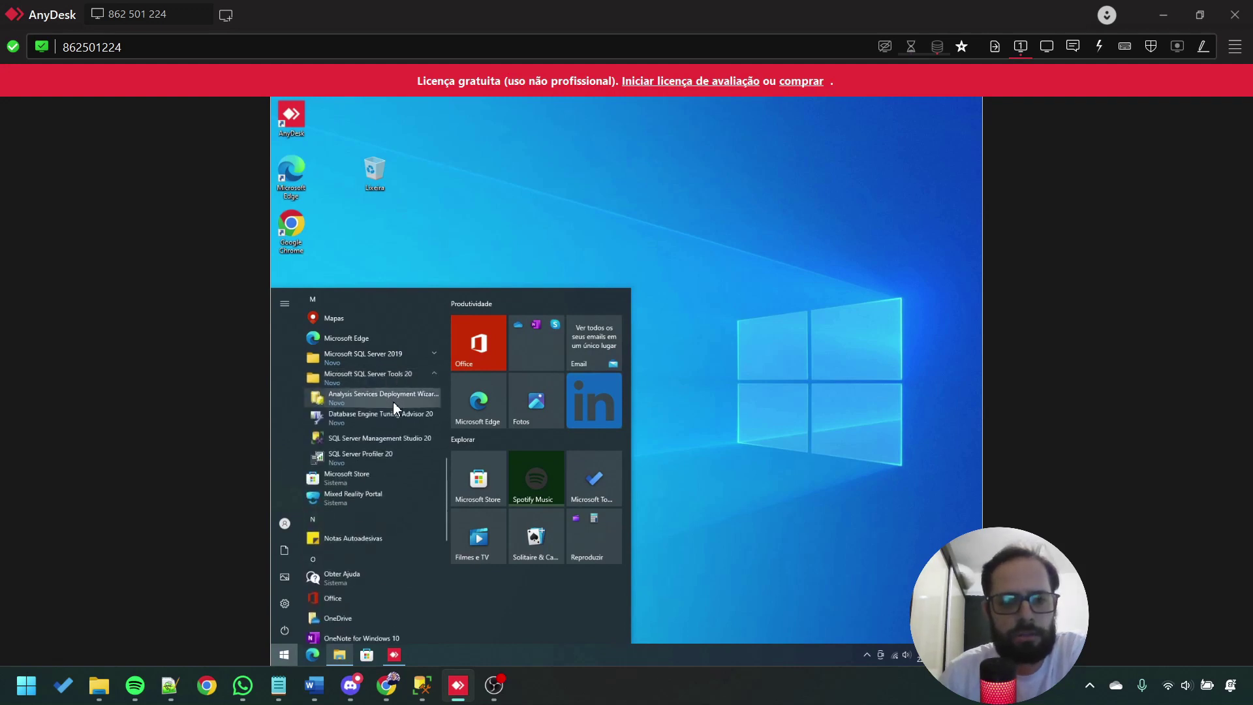
pyautogui.rightClick(354, 437)
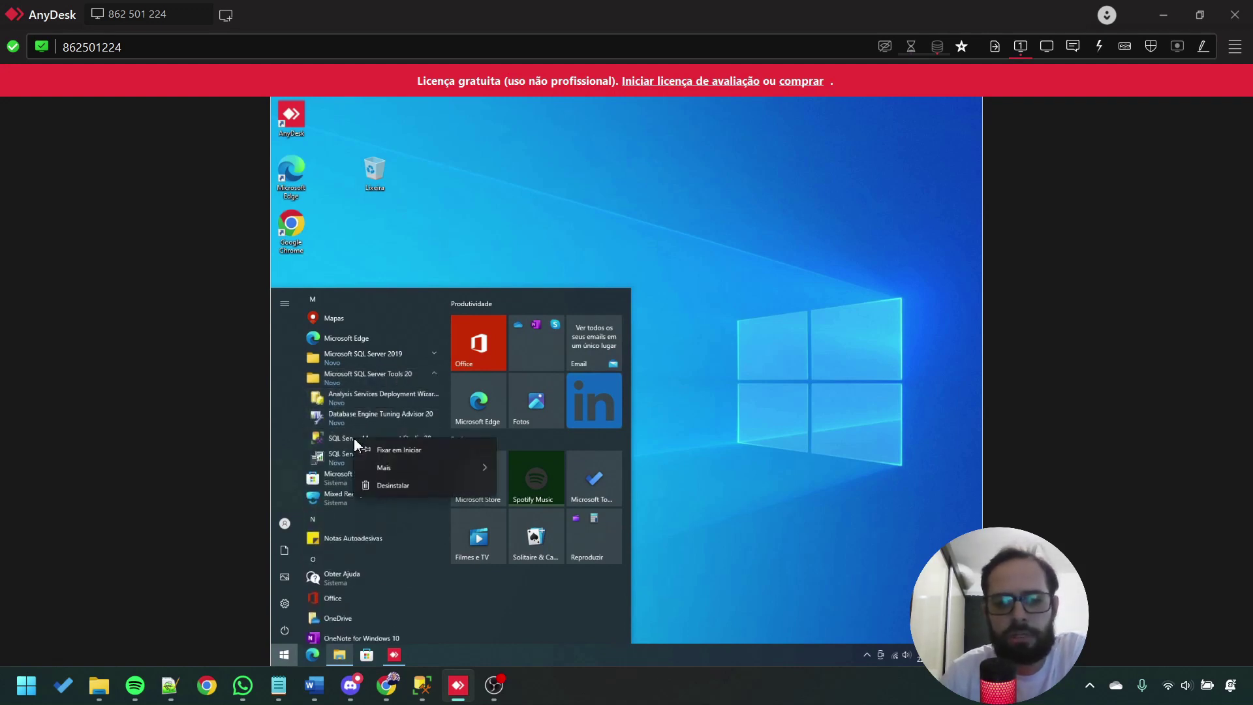
pyautogui.moveTo(386, 469)
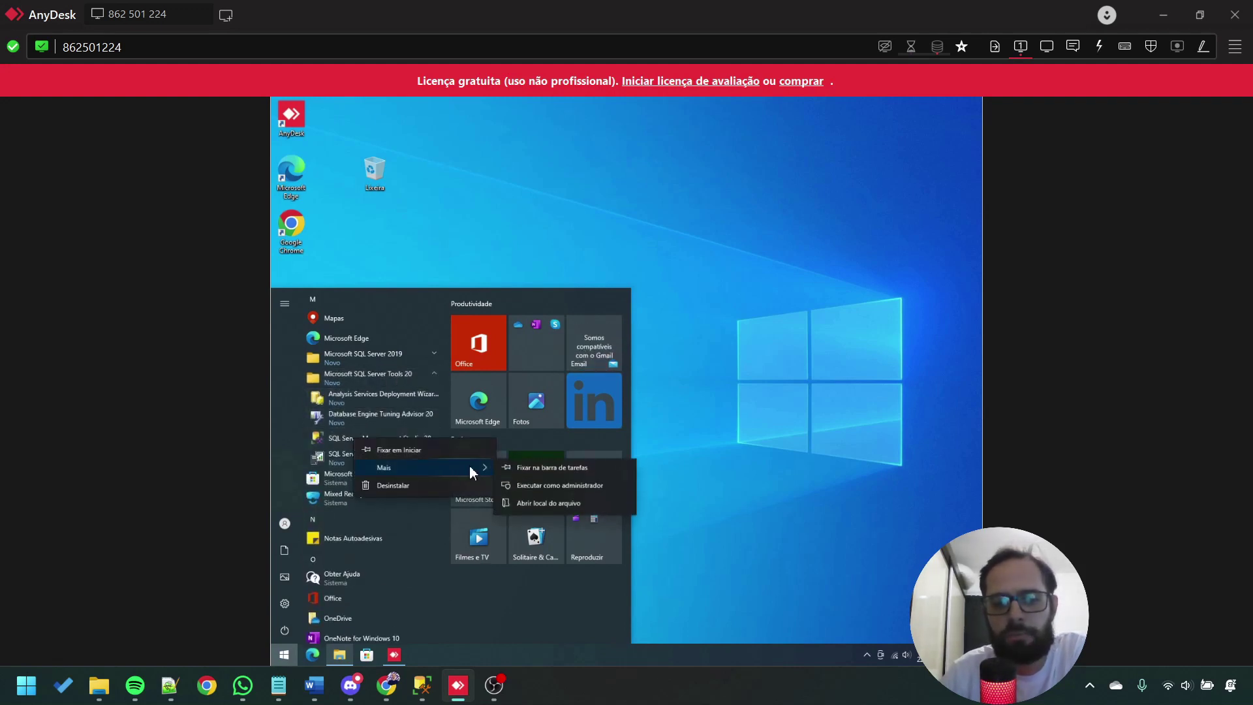
pyautogui.click(570, 489)
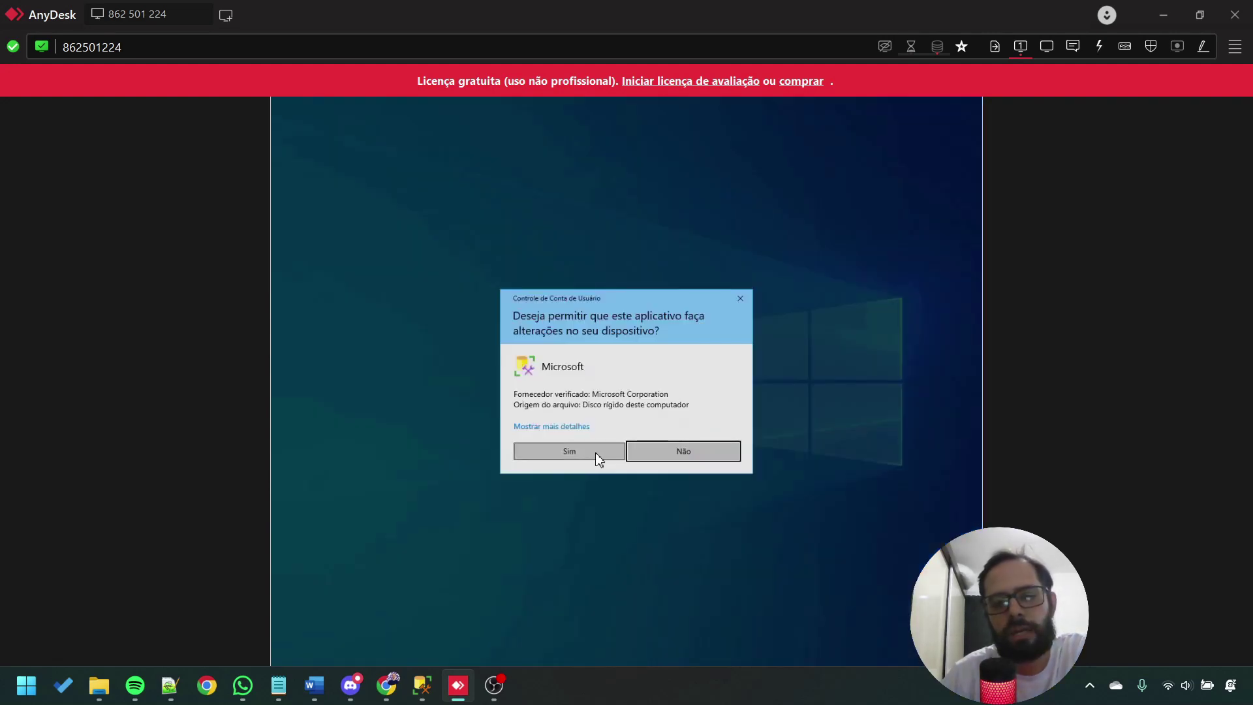
pyautogui.click(587, 459)
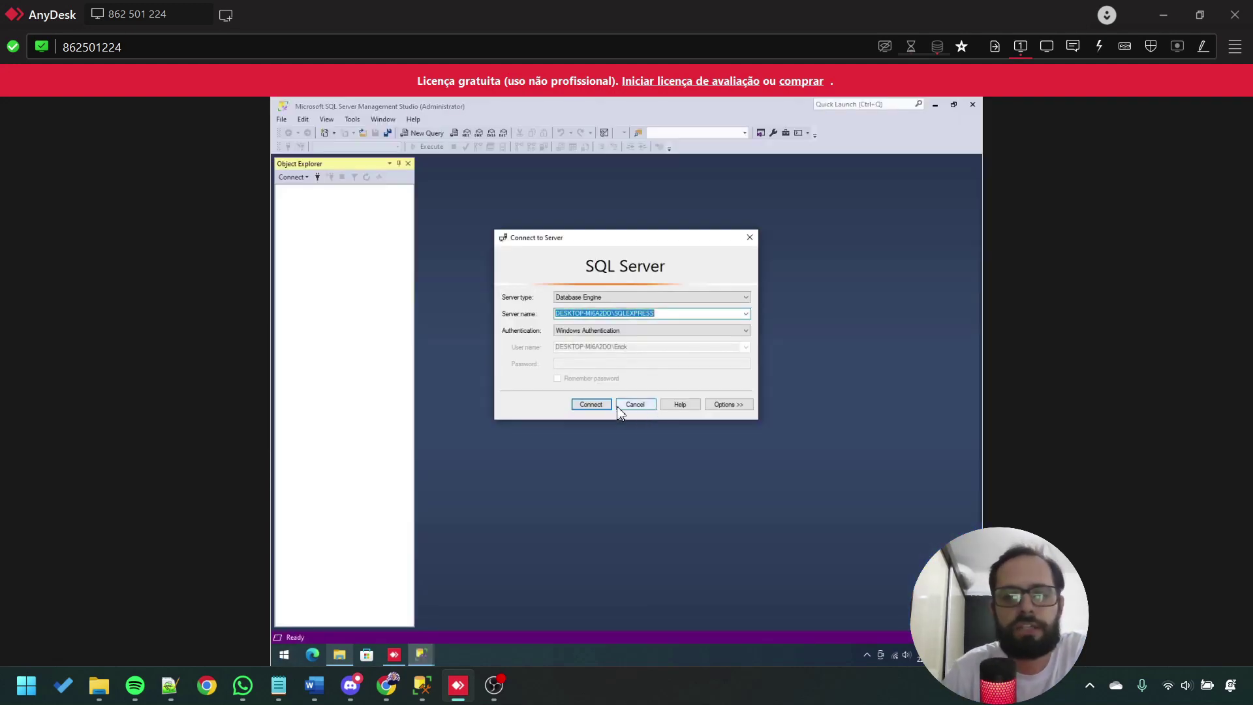
pyautogui.click(594, 405)
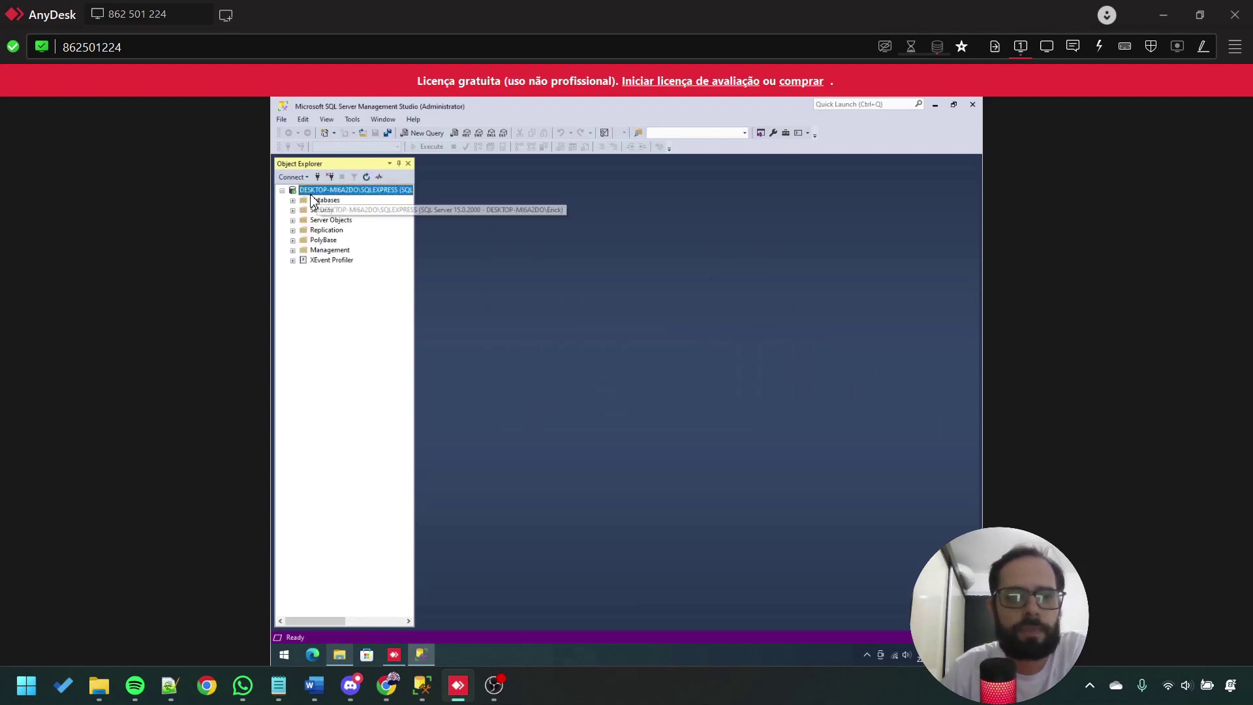
# Start restoring a database with Device as the source and begin adding a backup file as the media.
pyautogui.rightClick(316, 199)
pyautogui.click(360, 233)
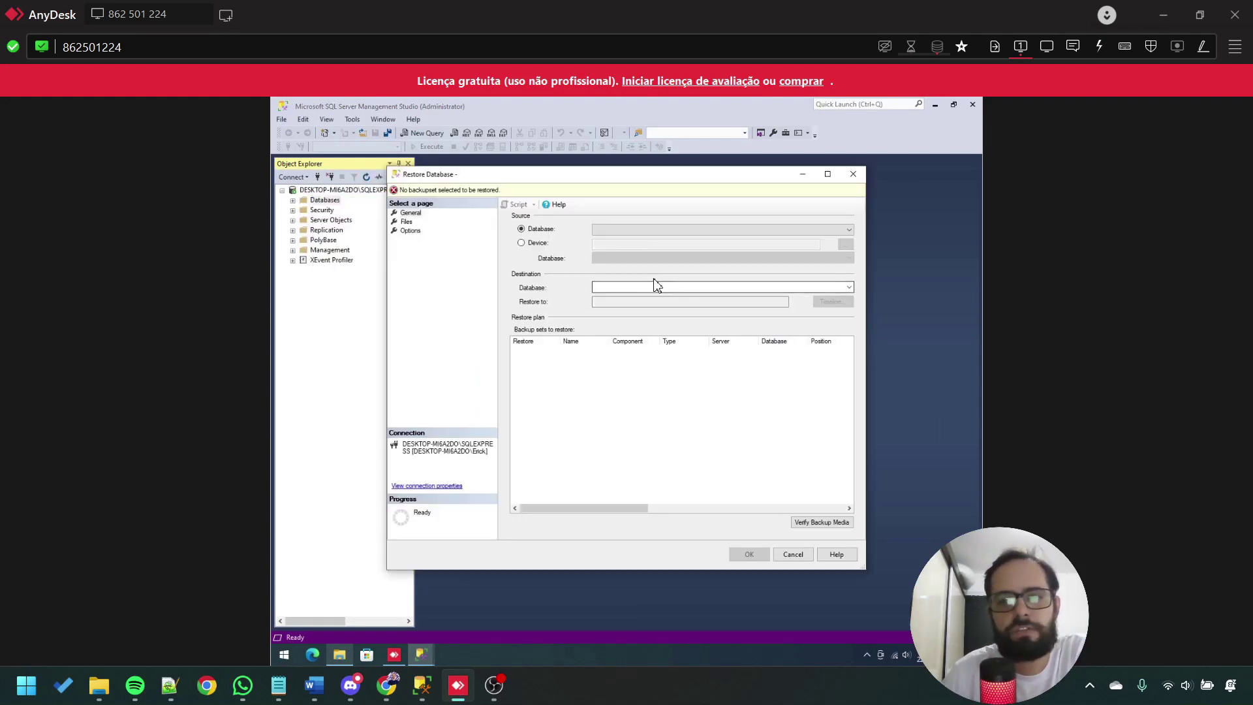
pyautogui.click(521, 244)
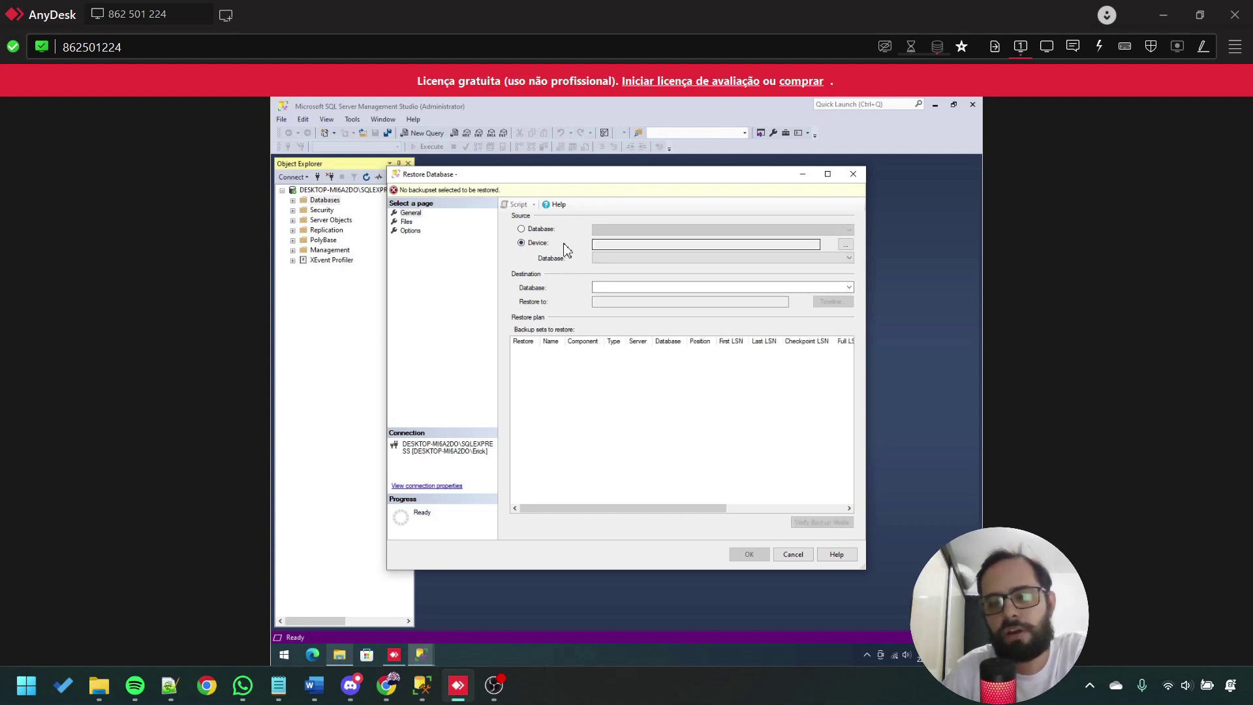
pyautogui.click(846, 245)
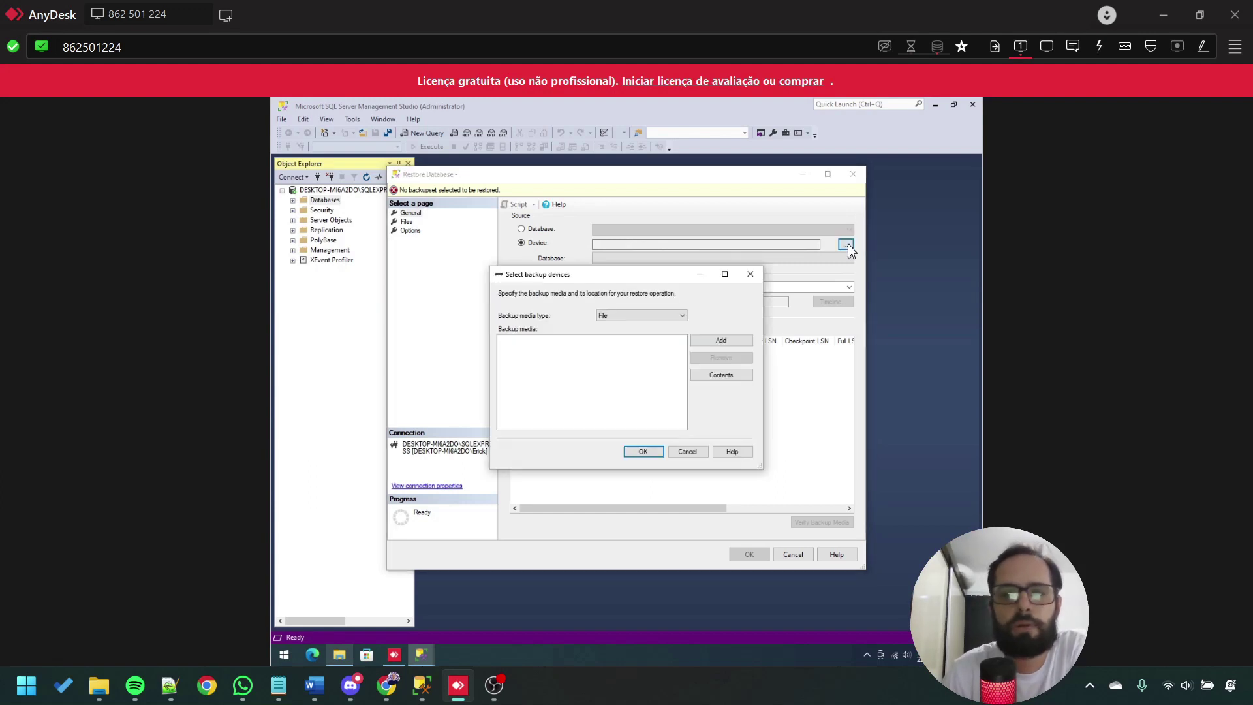
pyautogui.click(721, 340)
# Collapse Program Files and try to find the backup in the user's profile folder under C:\Users.
pyautogui.scroll(4, 577, 338)
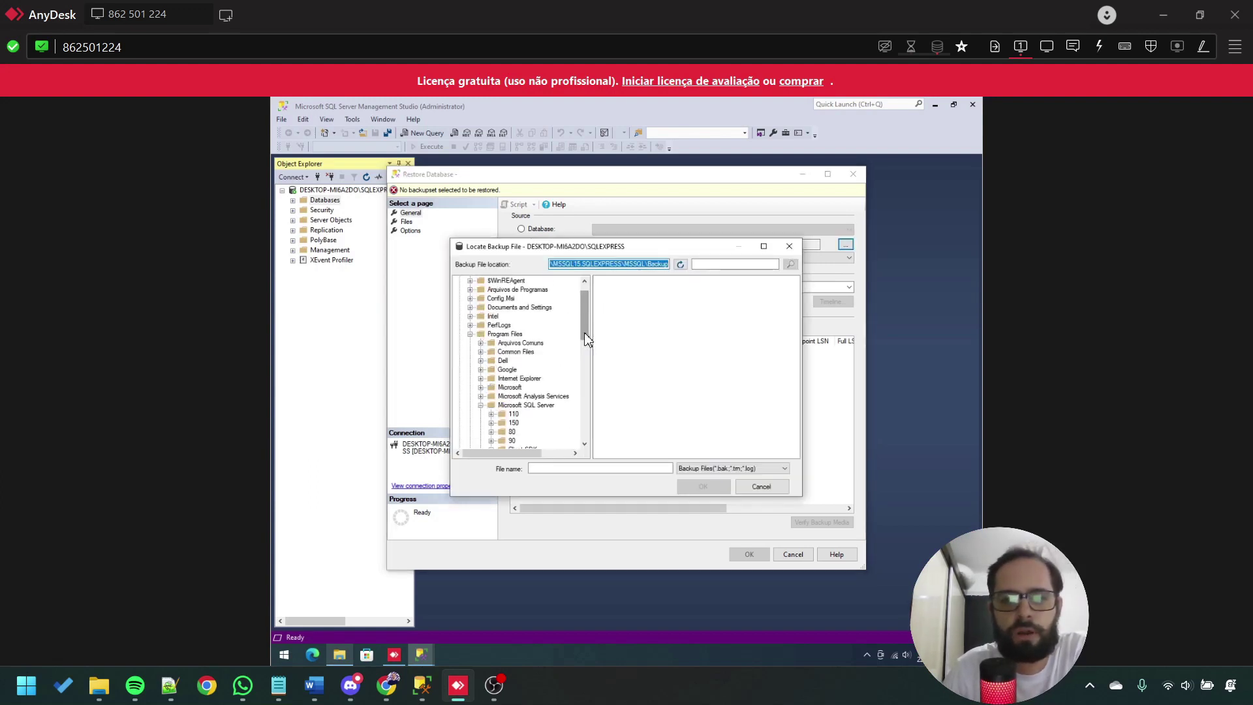
pyautogui.click(470, 353)
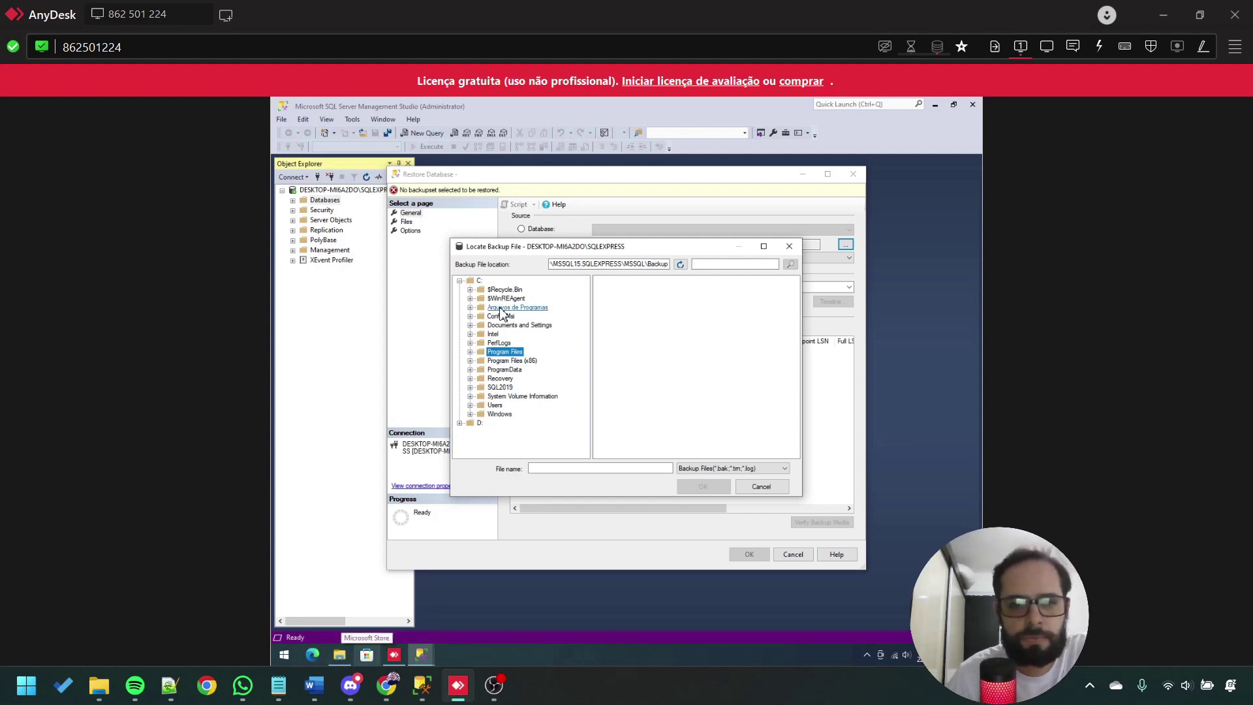
pyautogui.click(494, 405)
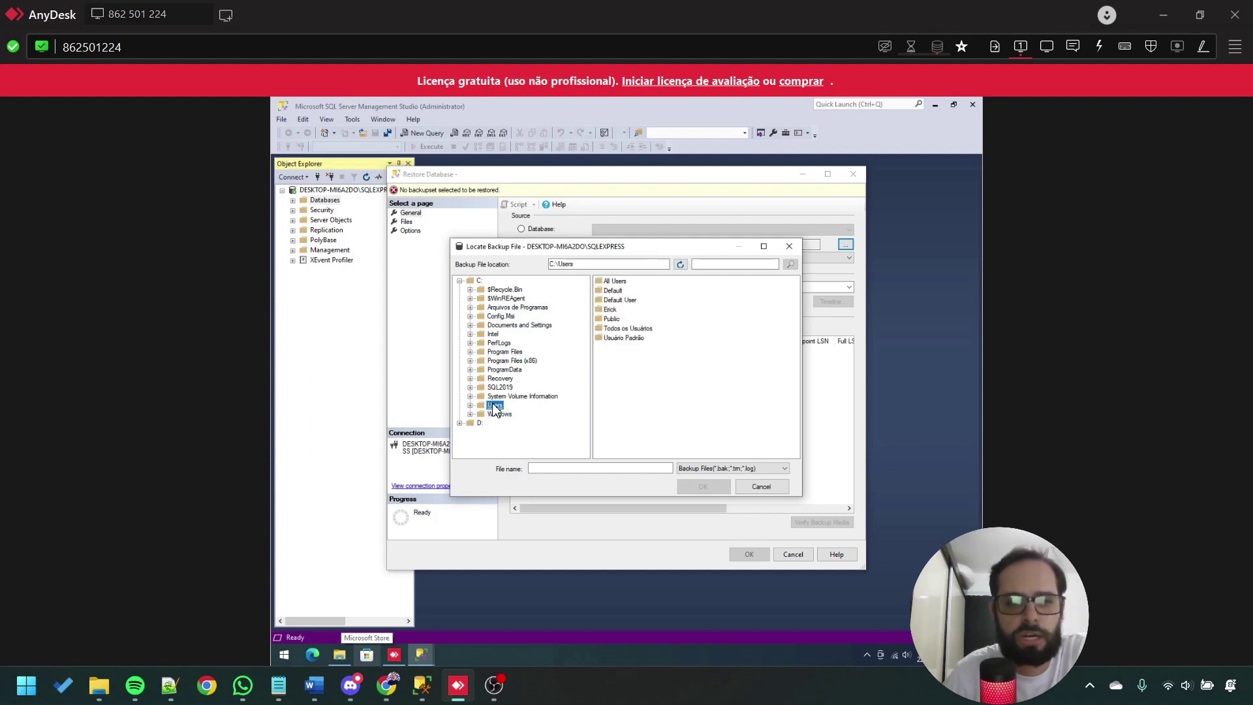
pyautogui.doubleClick(608, 311)
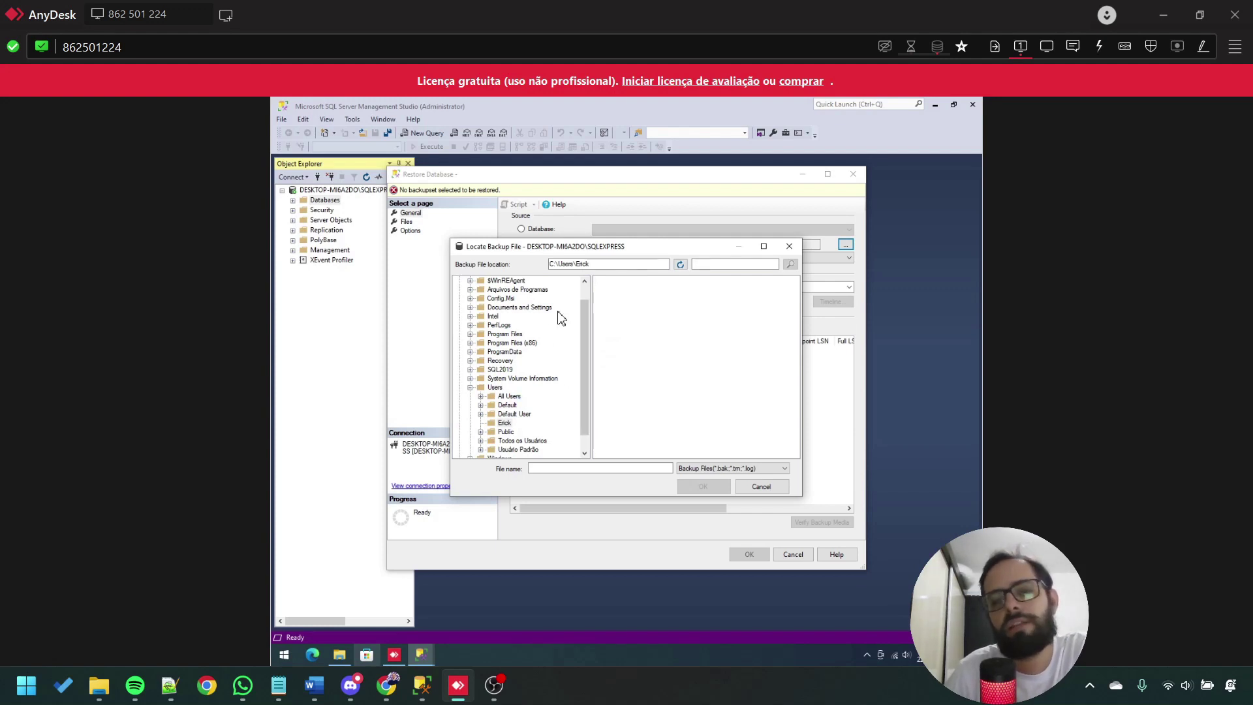
# Copy the backup sql2019 folder path from File Explorer, try it as the backup file location and dismiss the resulting message.
pyautogui.click(339, 656)
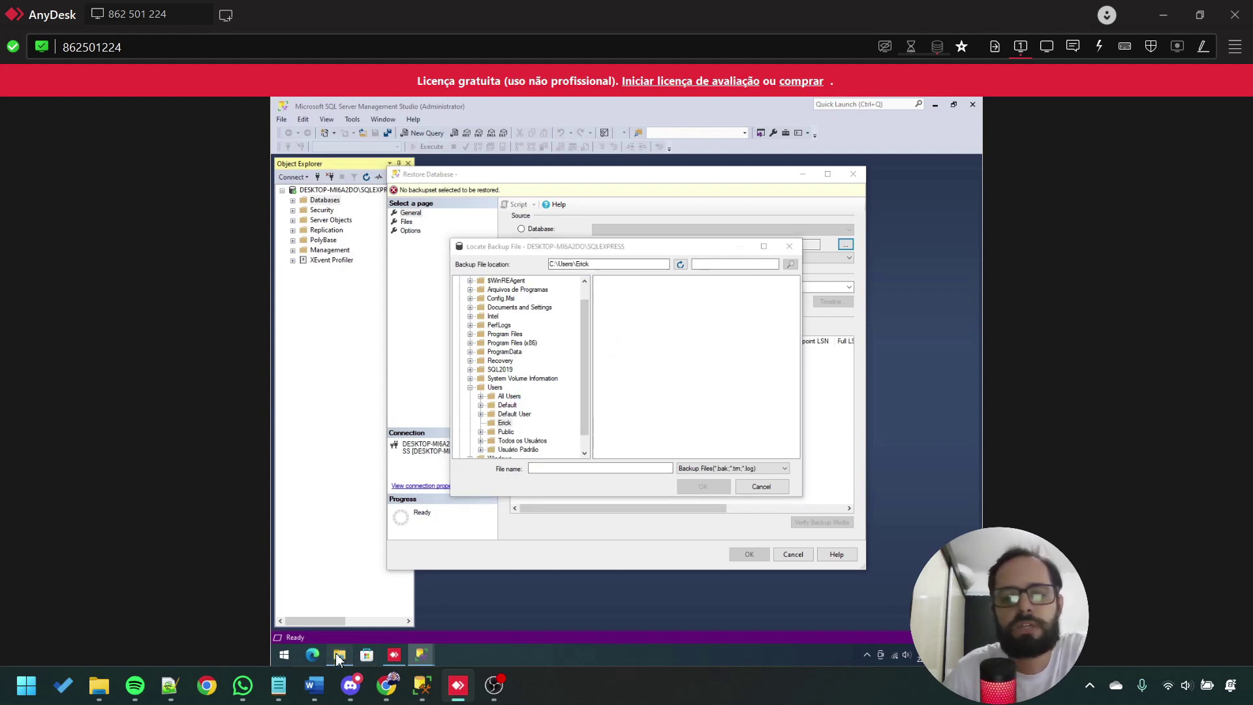
pyautogui.click(564, 135)
pyautogui.hotkey('ctrl', 'c')
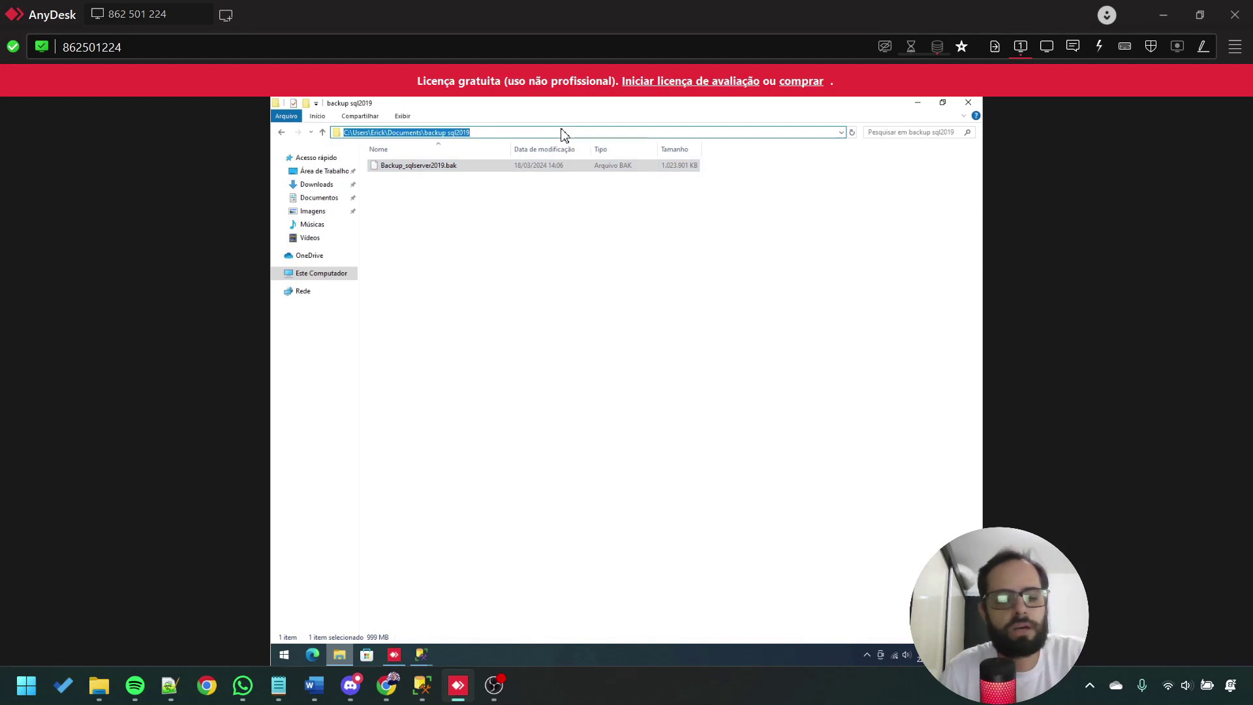
pyautogui.hotkey('alt', 'Tab')
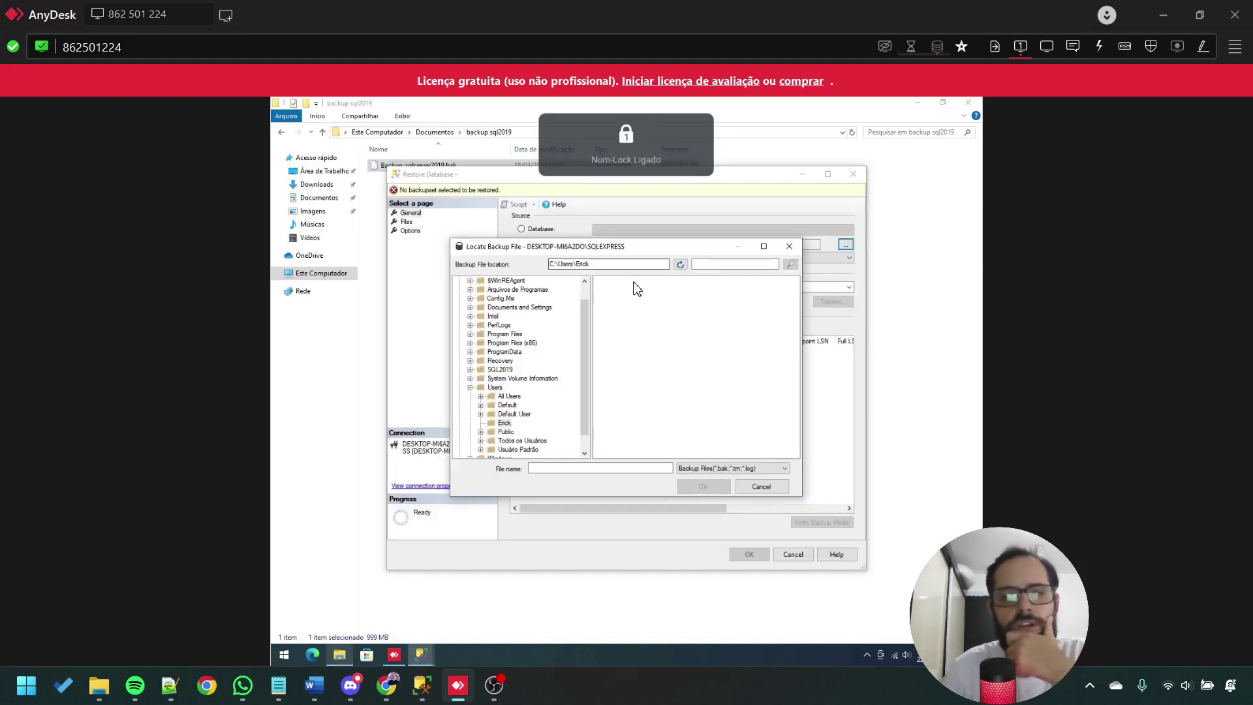
pyautogui.click(623, 263)
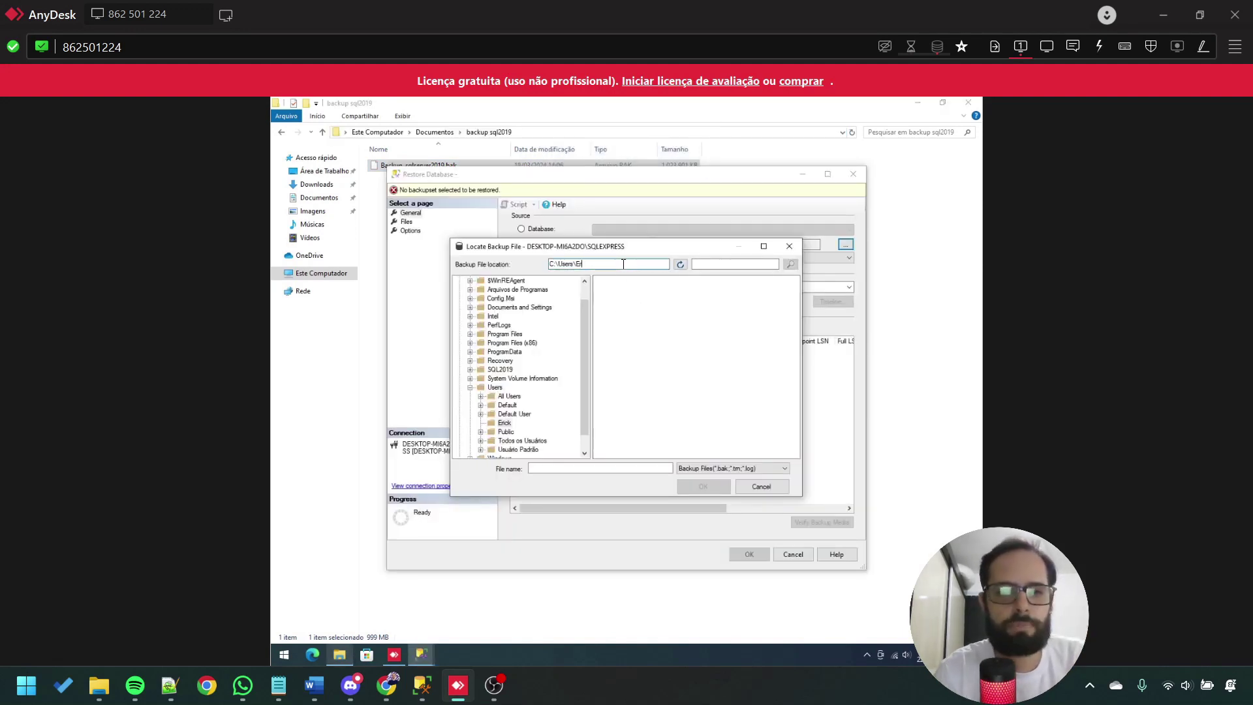
pyautogui.hotkey('ctrl', 'v')
pyautogui.press('Return')
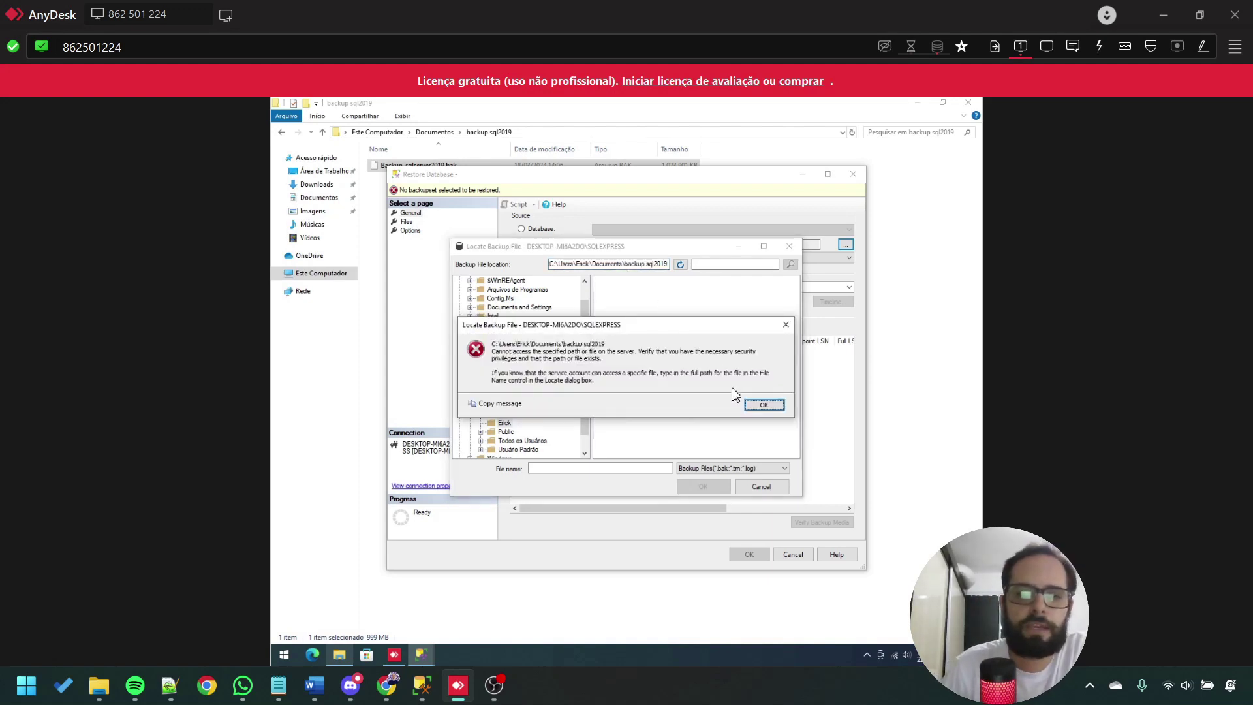
pyautogui.click(762, 404)
# Collapse the C: drive and set the backup file location to the root of D:.
pyautogui.scroll(2, 554, 364)
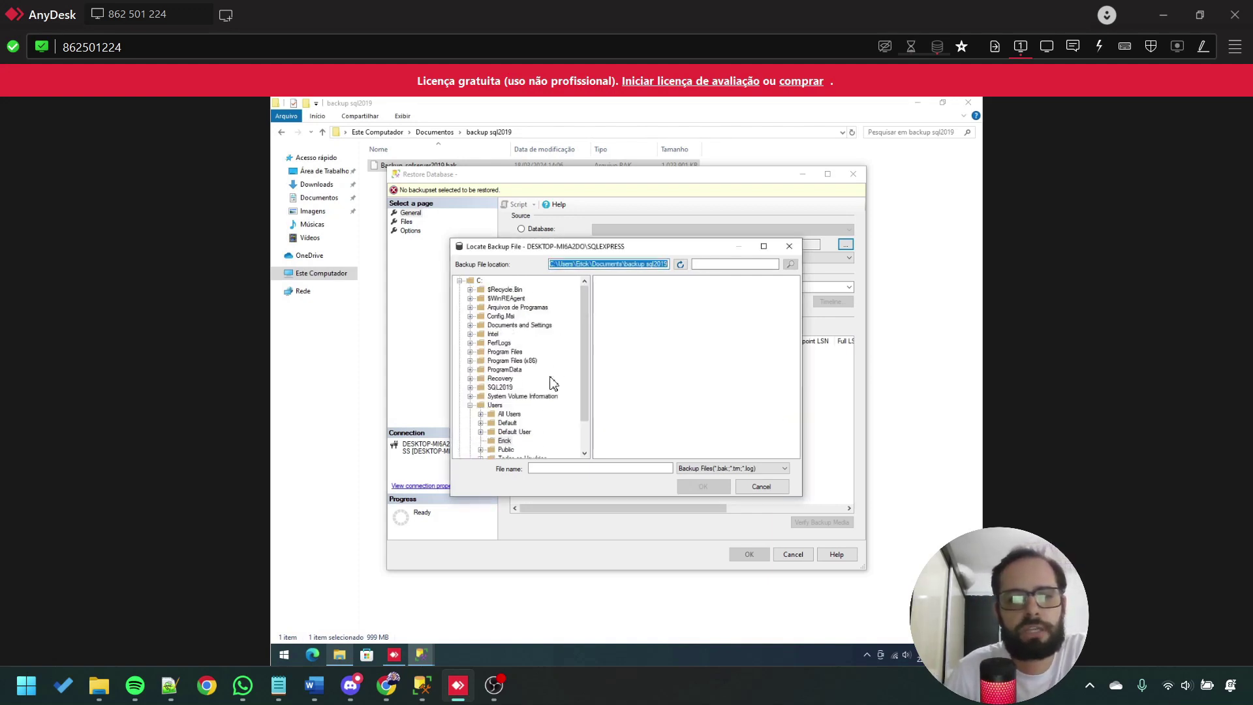
pyautogui.click(460, 282)
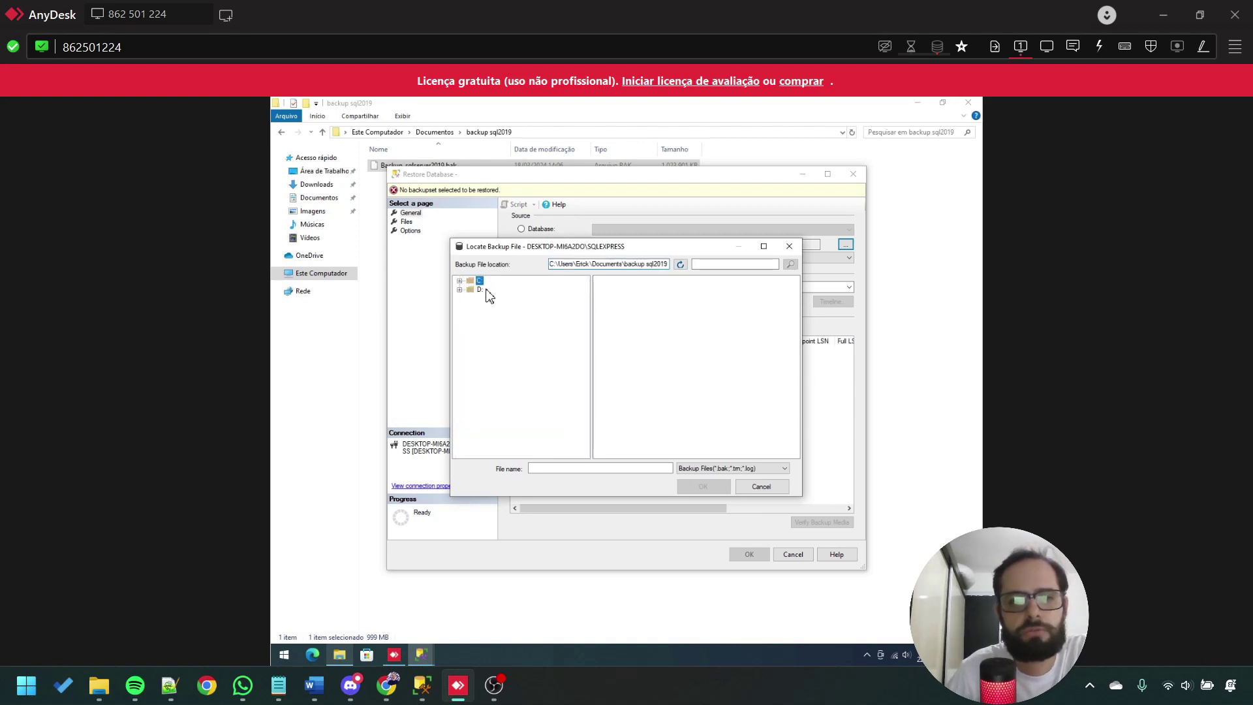
pyautogui.click(479, 290)
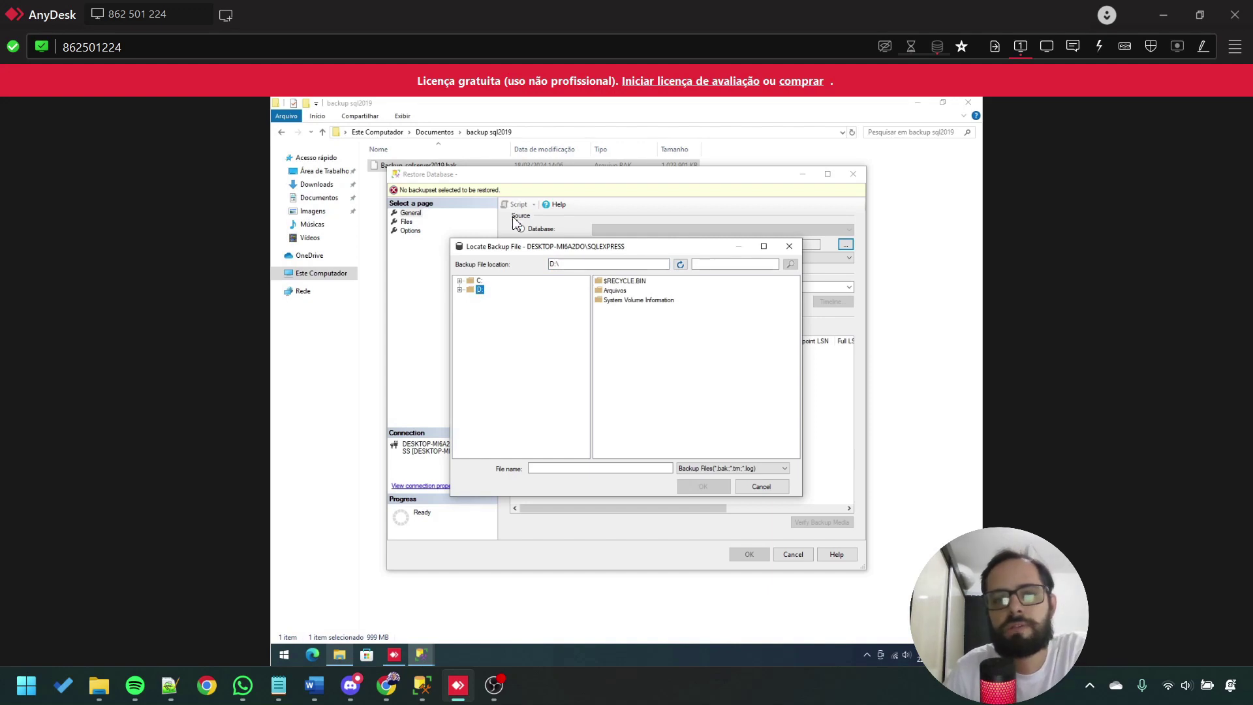
# Copy the backup sql2019 folder from Documentos to the root of D: in File Explorer, and return to the Locate Backup File window.
pyautogui.click(590, 115)
pyautogui.click(432, 133)
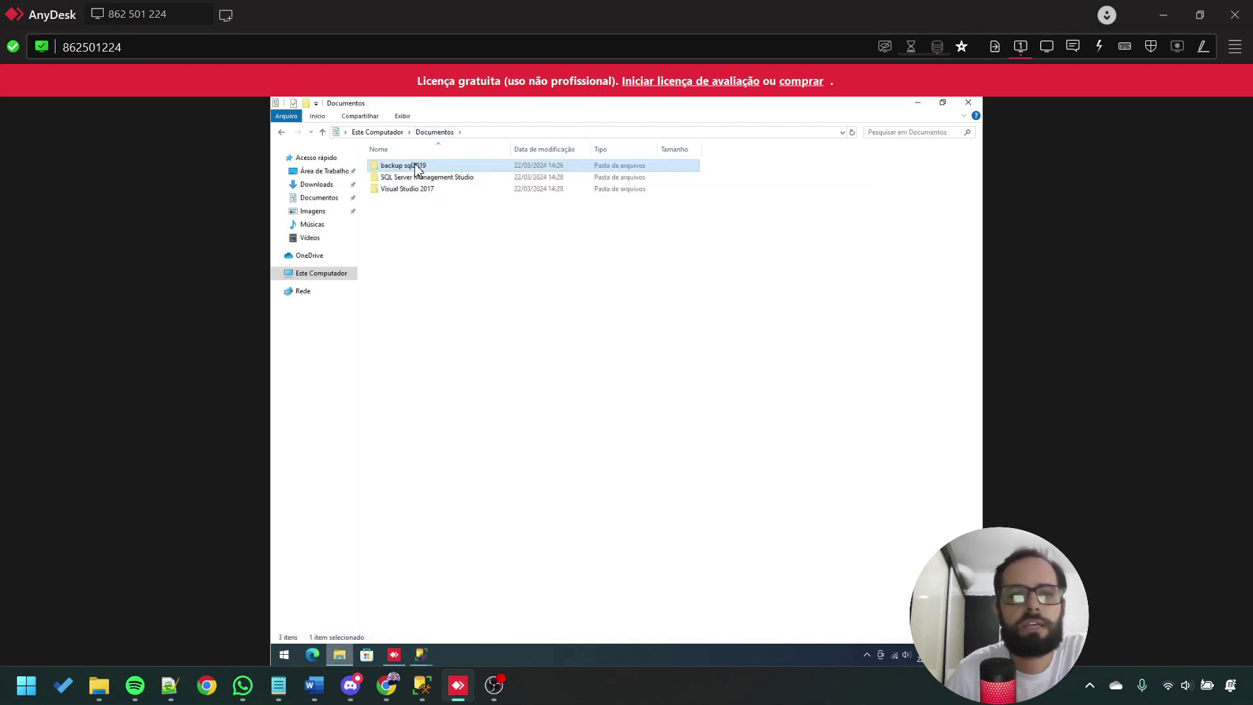
pyautogui.rightClick(415, 165)
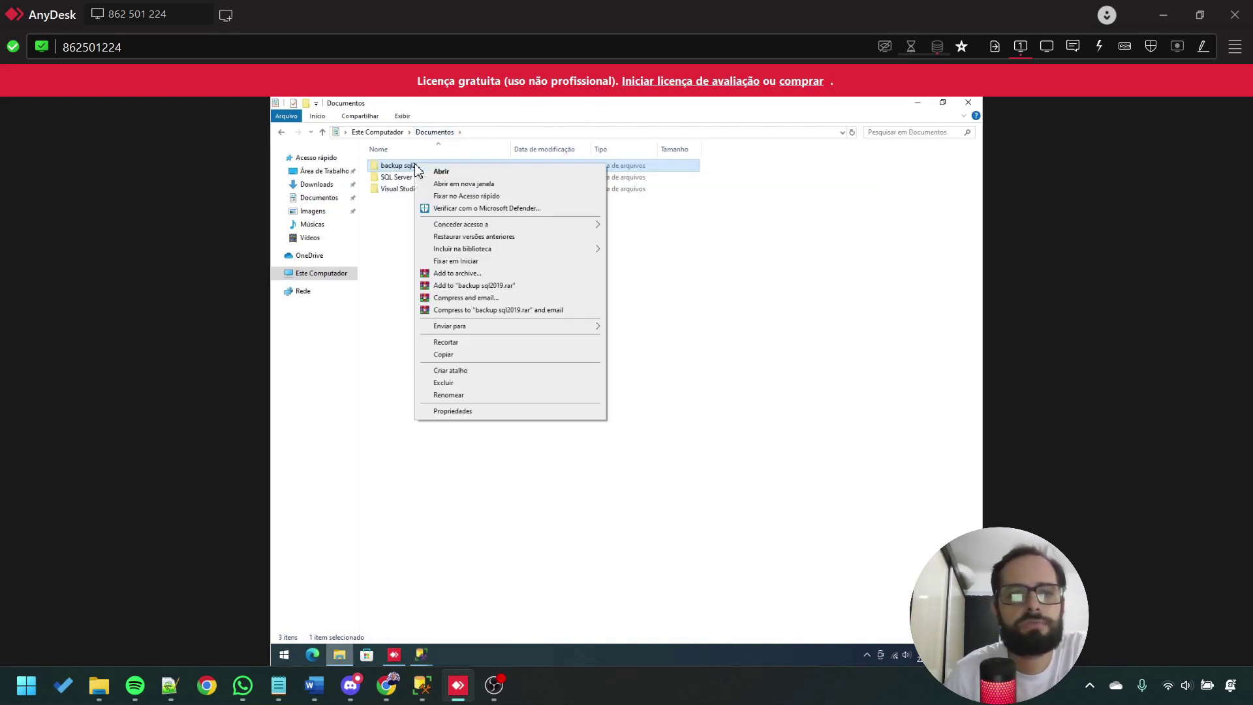
pyautogui.click(457, 354)
pyautogui.click(328, 280)
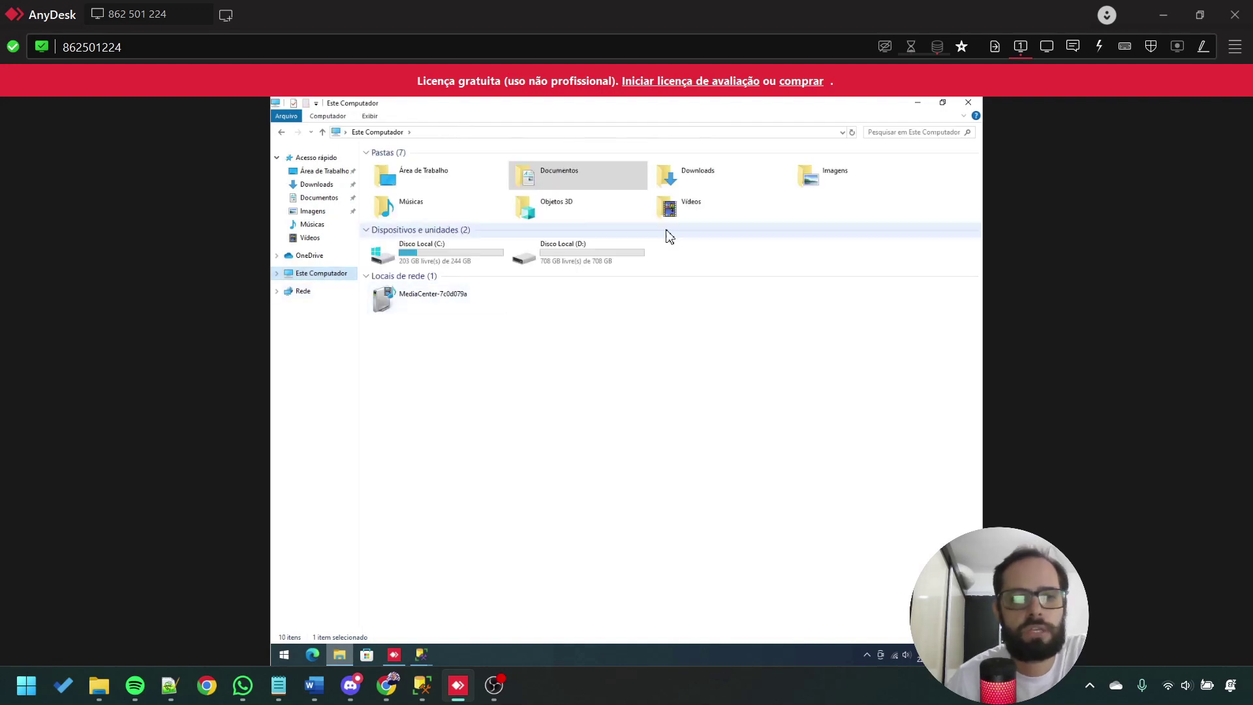
pyautogui.doubleClick(605, 261)
pyautogui.rightClick(450, 255)
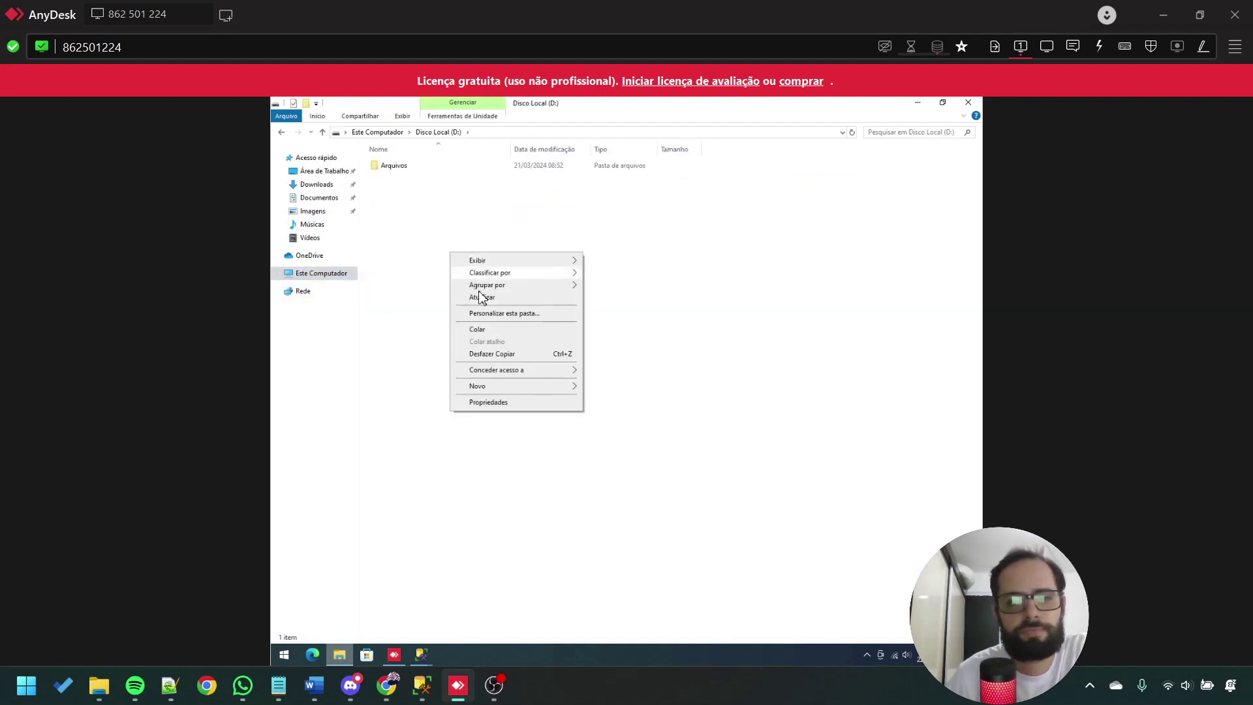
pyautogui.click(498, 330)
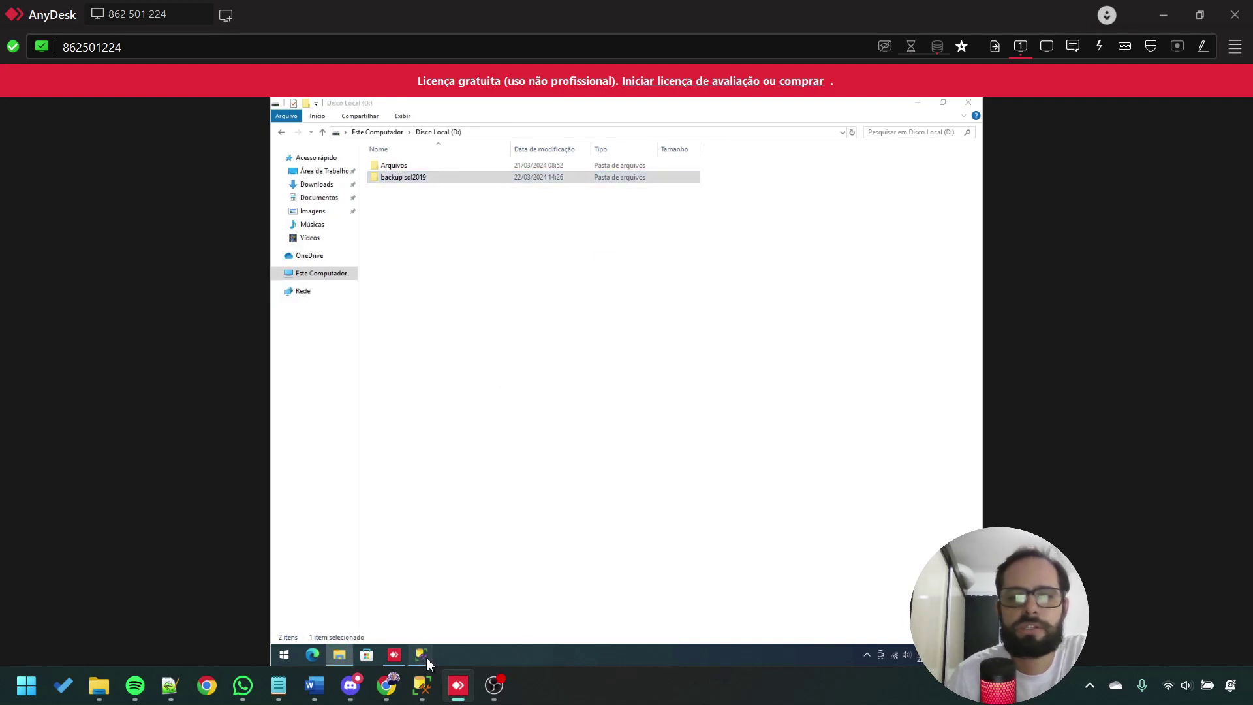
pyautogui.moveTo(421, 654)
pyautogui.click(715, 585)
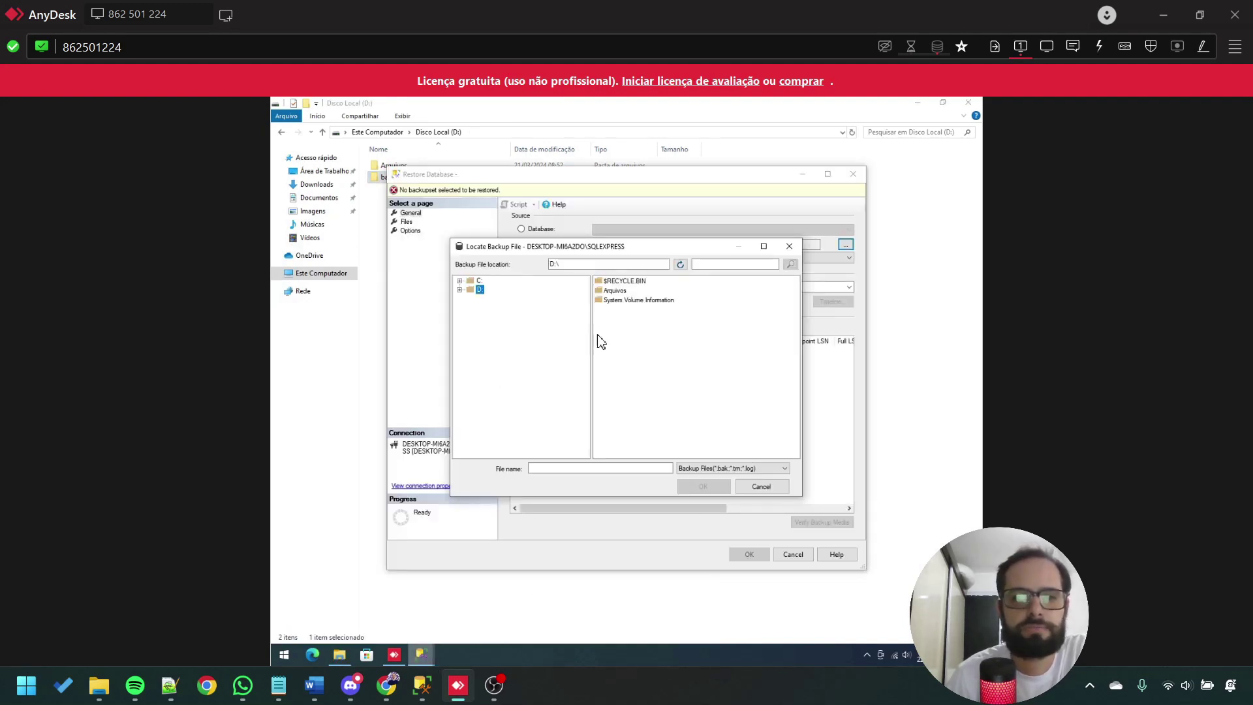
# Refresh the D: drive listing and choose Backup_sqlserver2019.bak from D:\backup sql2019 as the restore's backup device.
pyautogui.click(470, 292)
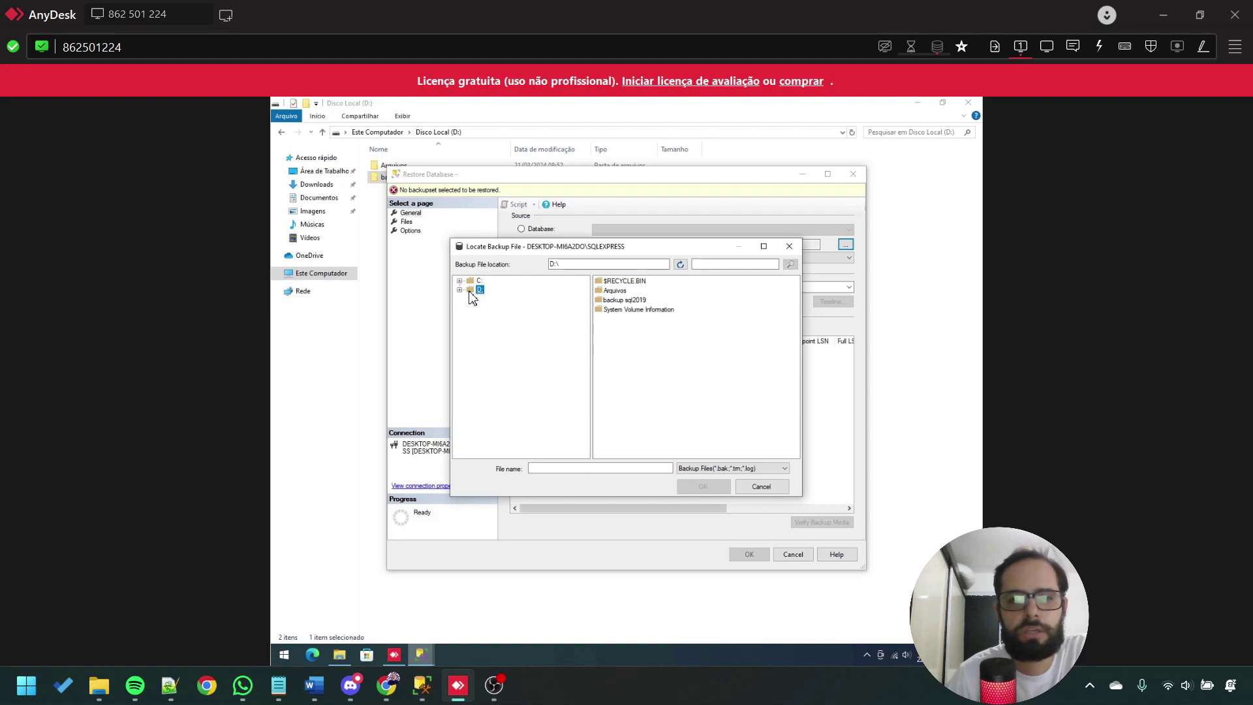
pyautogui.doubleClick(623, 300)
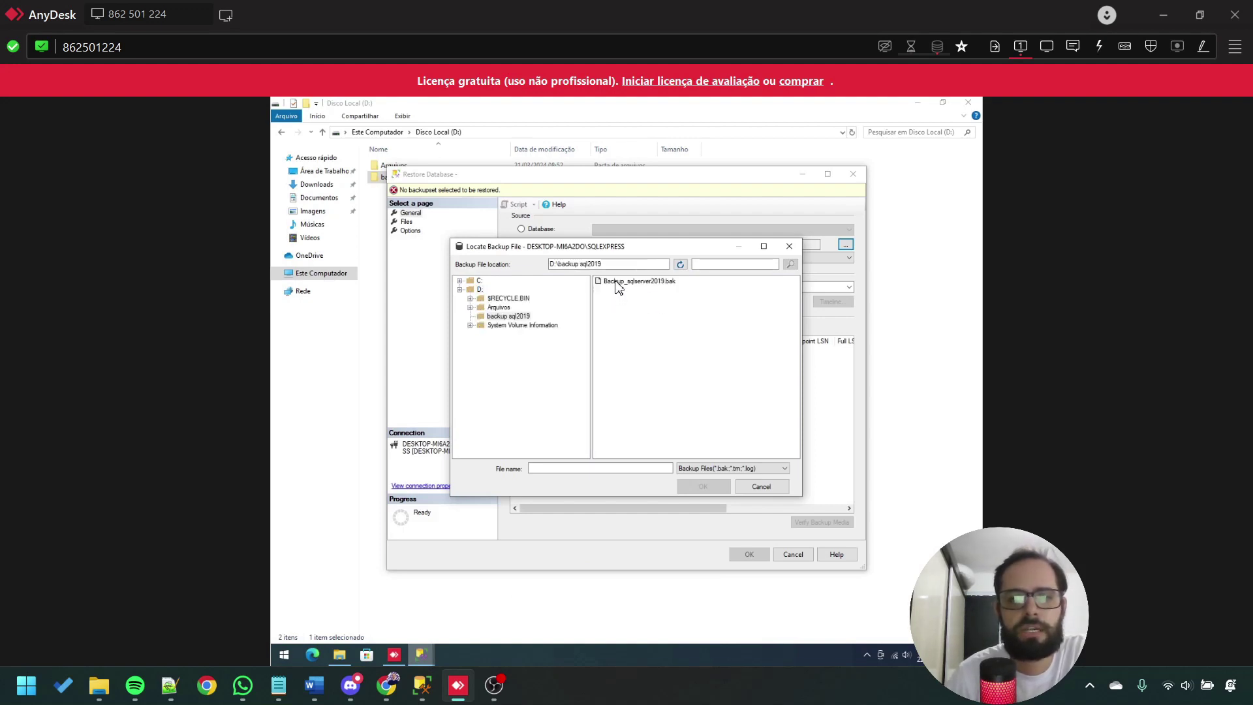
pyautogui.click(618, 285)
pyautogui.click(710, 486)
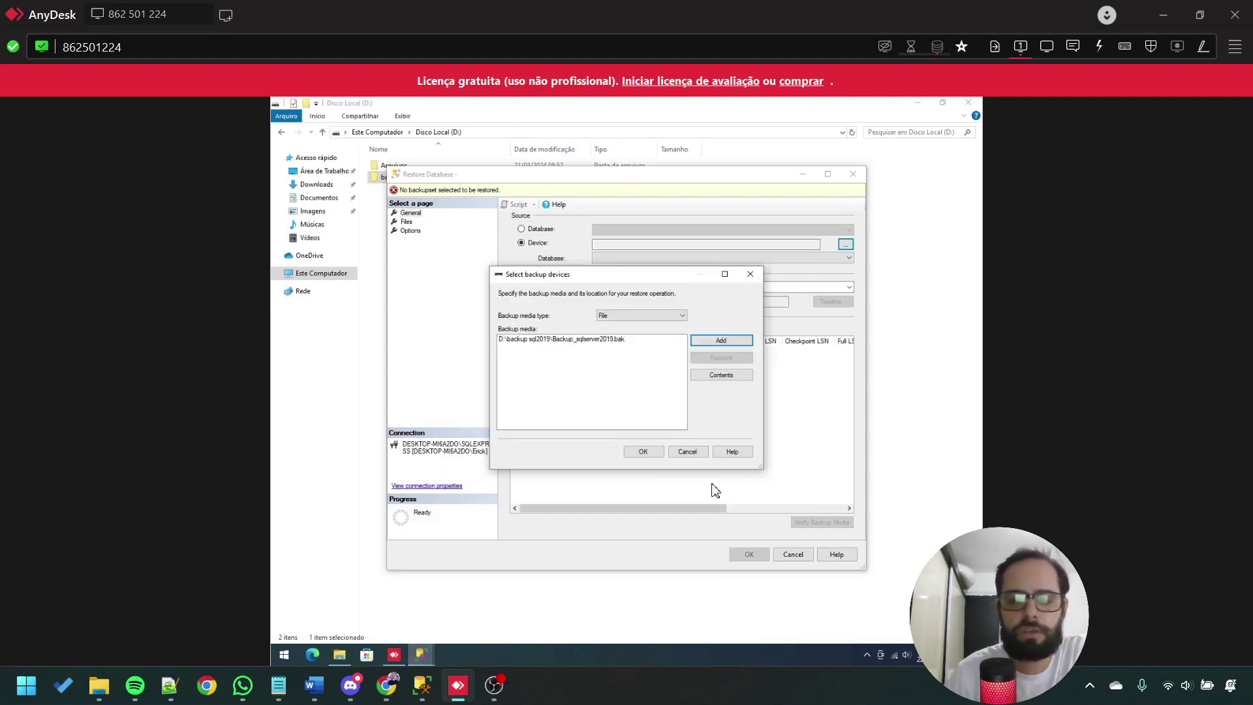
pyautogui.click(643, 451)
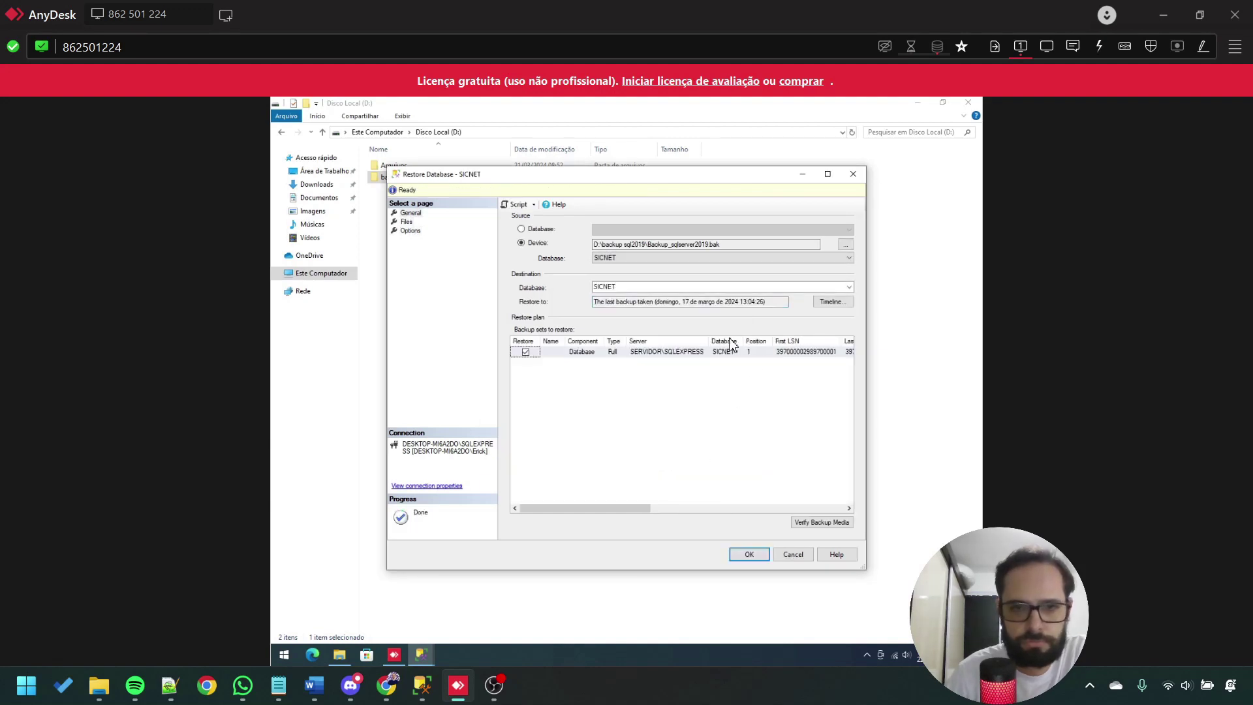
# Name the destination database teste and enable overwriting the existing database (WITH REPLACE).
pyautogui.doubleClick(654, 285)
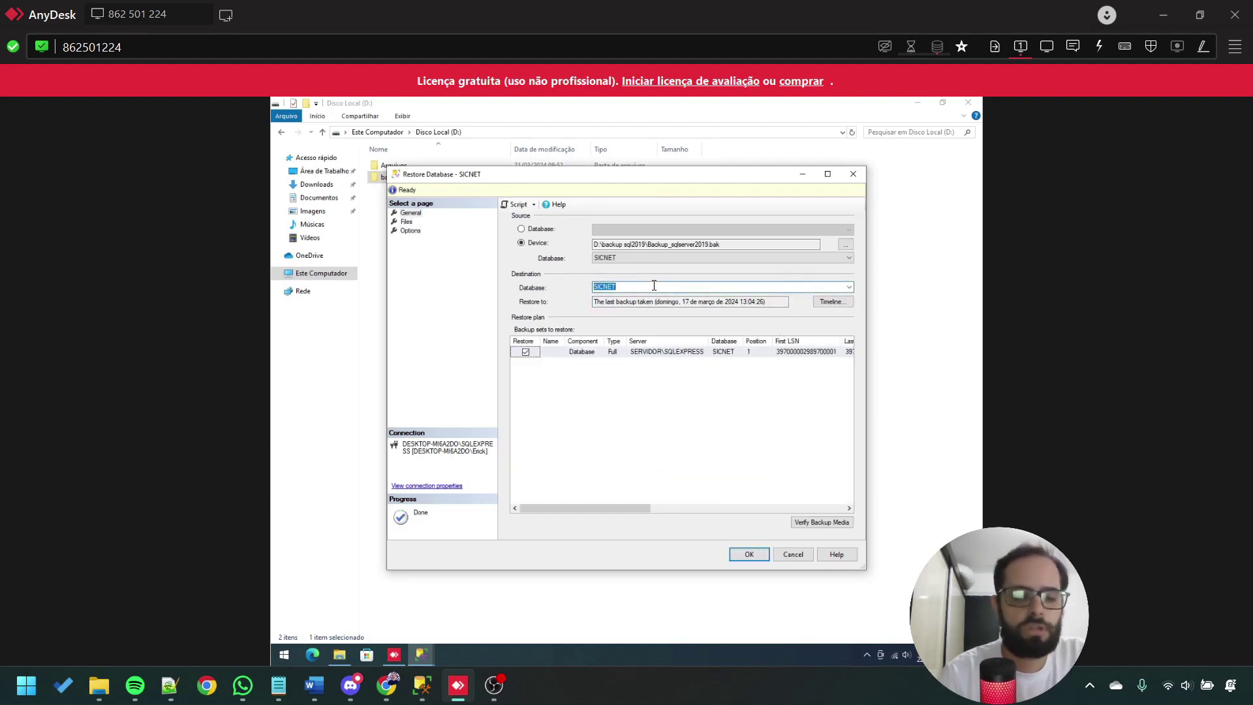
pyautogui.write('teste')
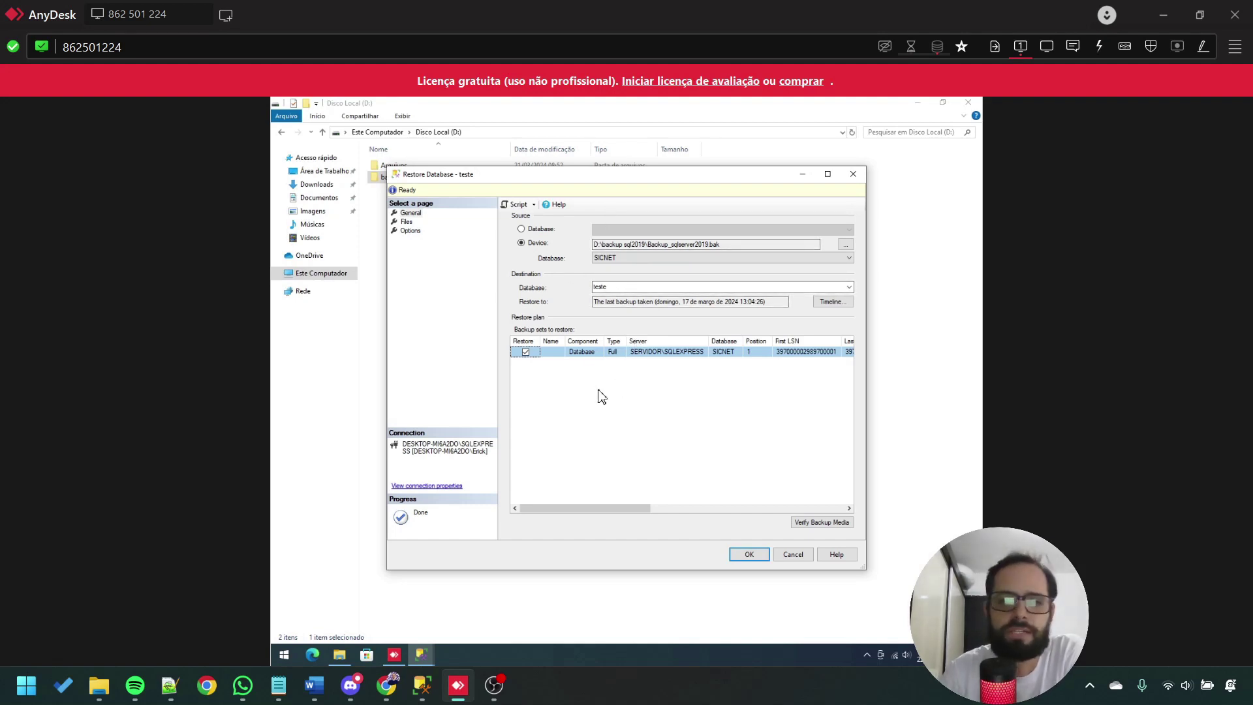
pyautogui.click(410, 231)
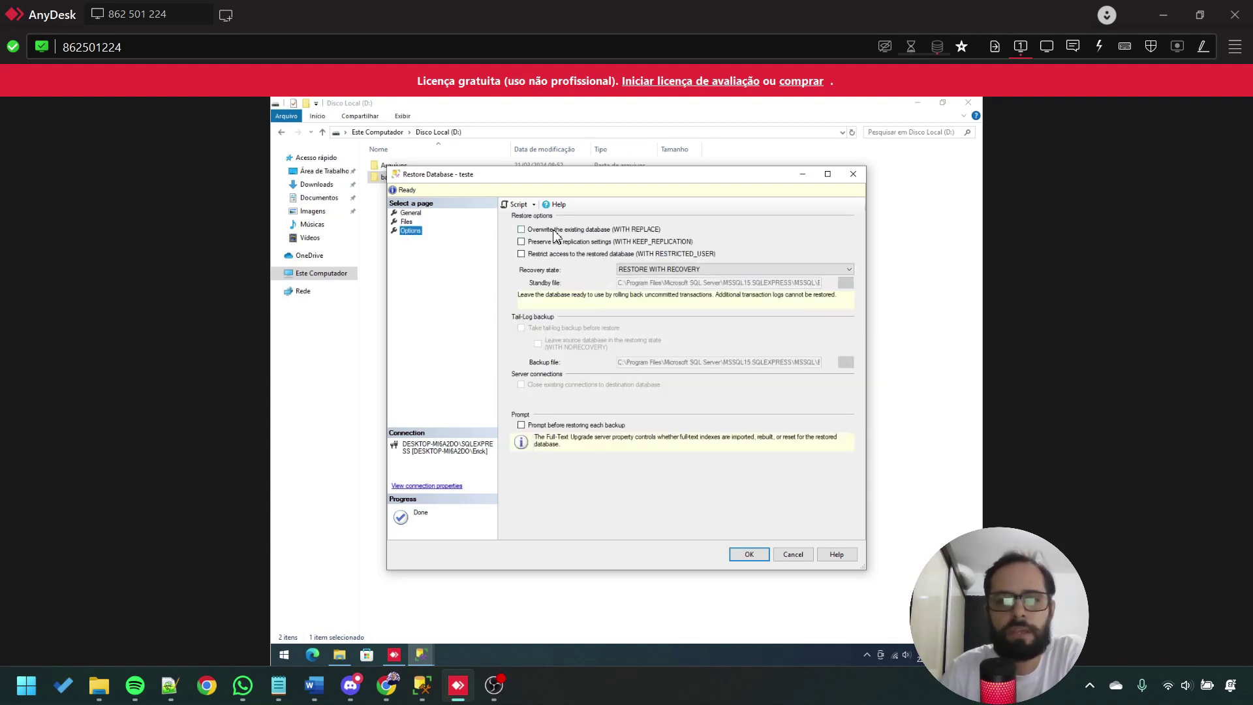
pyautogui.click(521, 229)
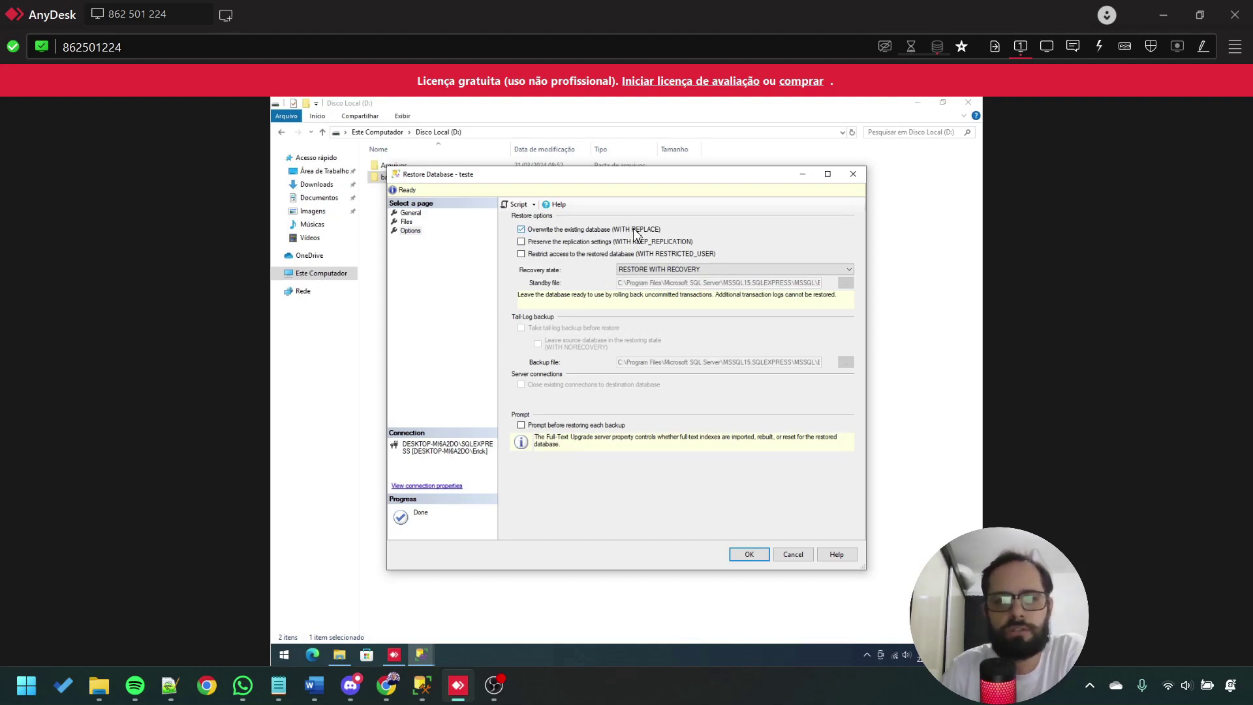
# Open the restore's database file locations, copy the D:\backup sql2019 folder path from File Explorer and return to the Restore Database window.
pyautogui.click(409, 215)
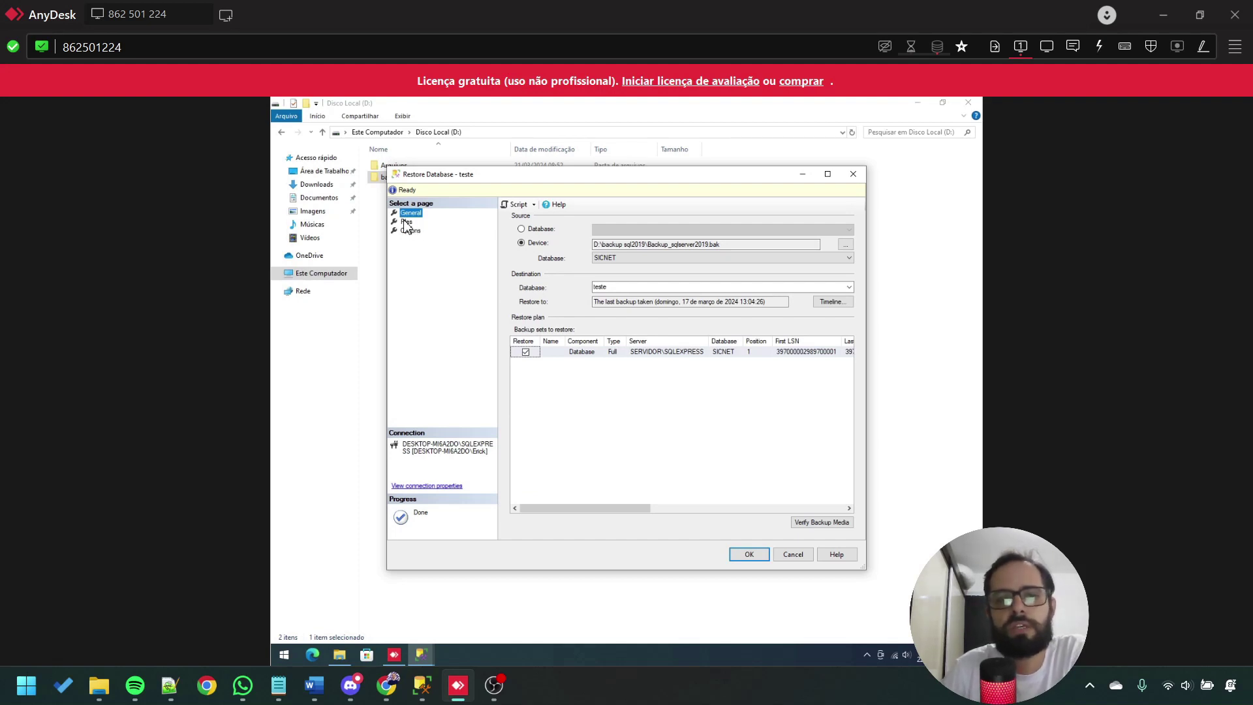
pyautogui.click(406, 222)
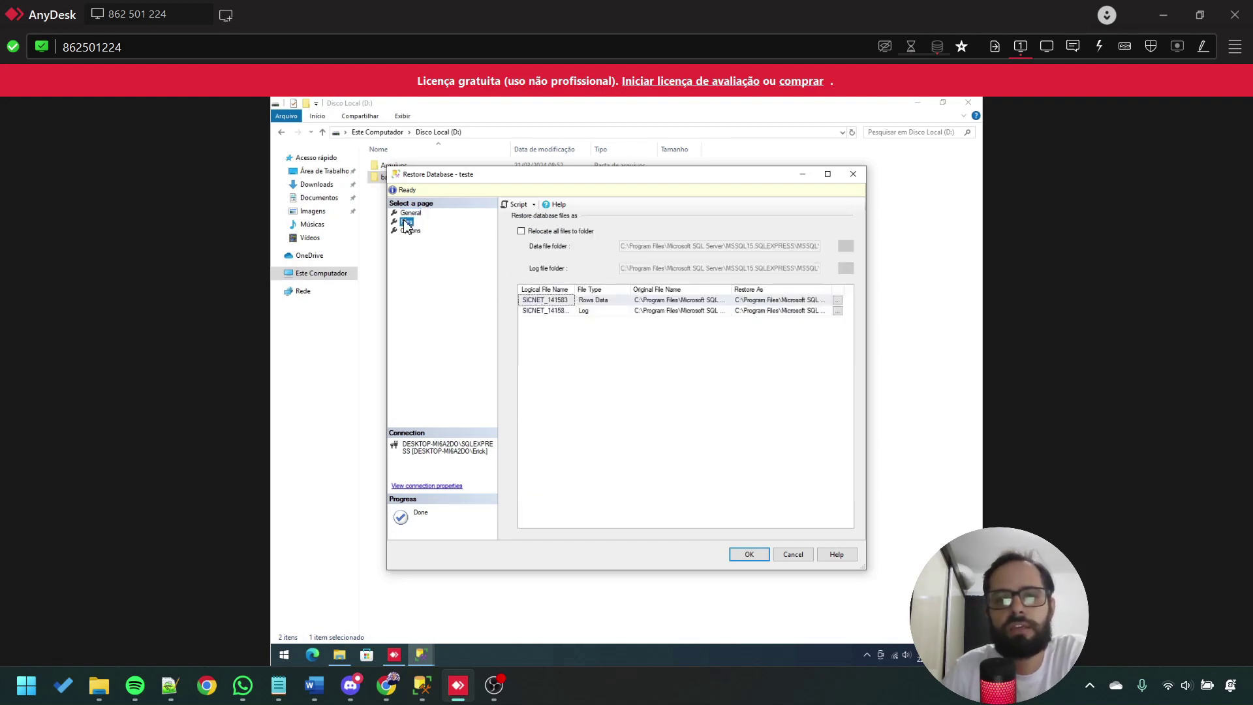
pyautogui.click(643, 300)
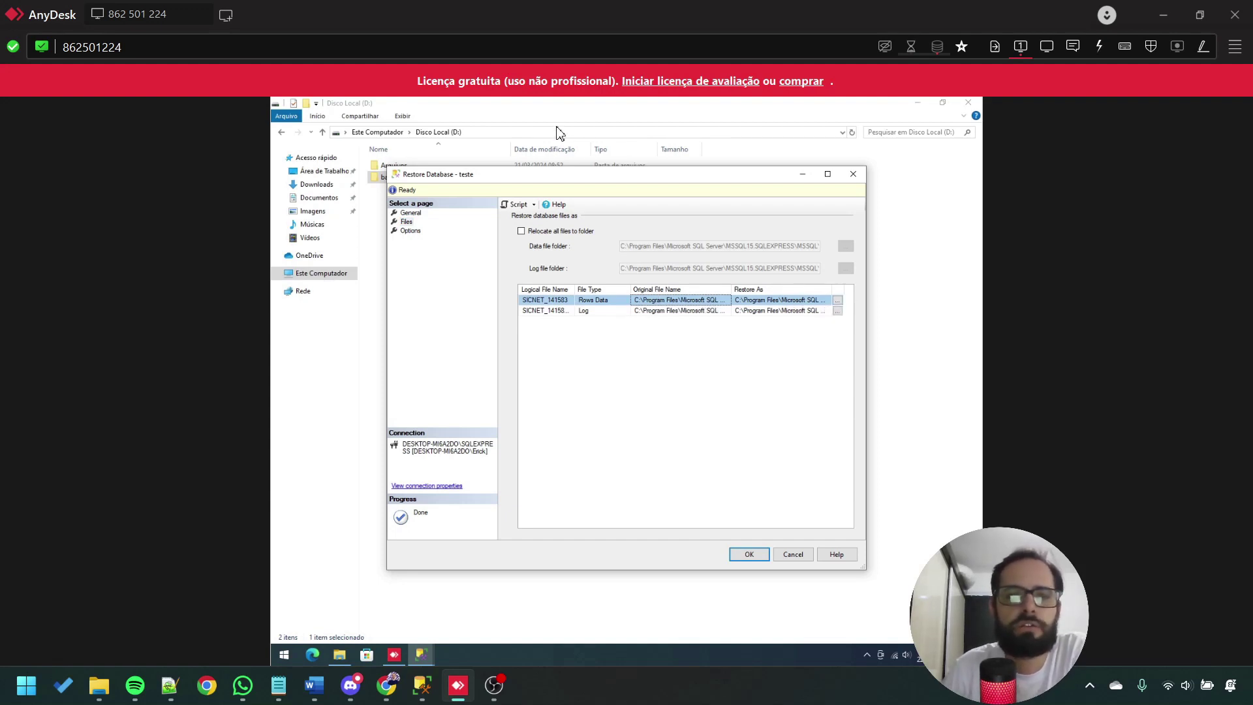
pyautogui.click(414, 177)
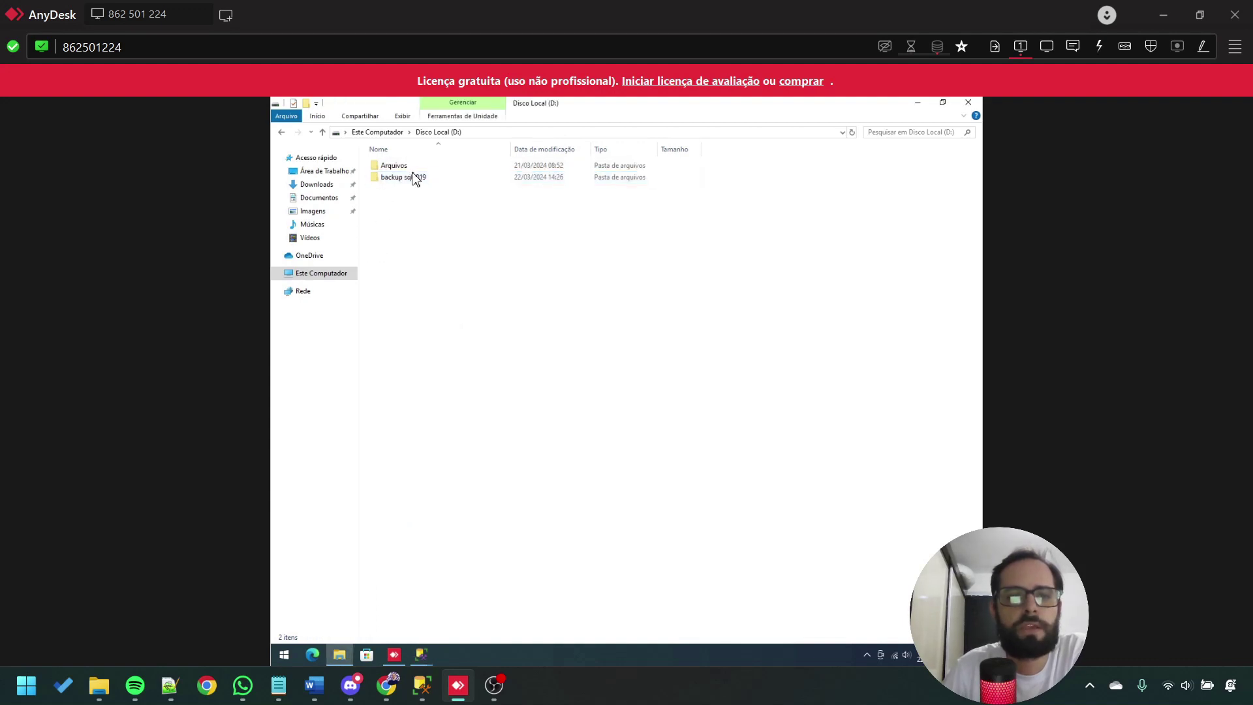
pyautogui.click(564, 132)
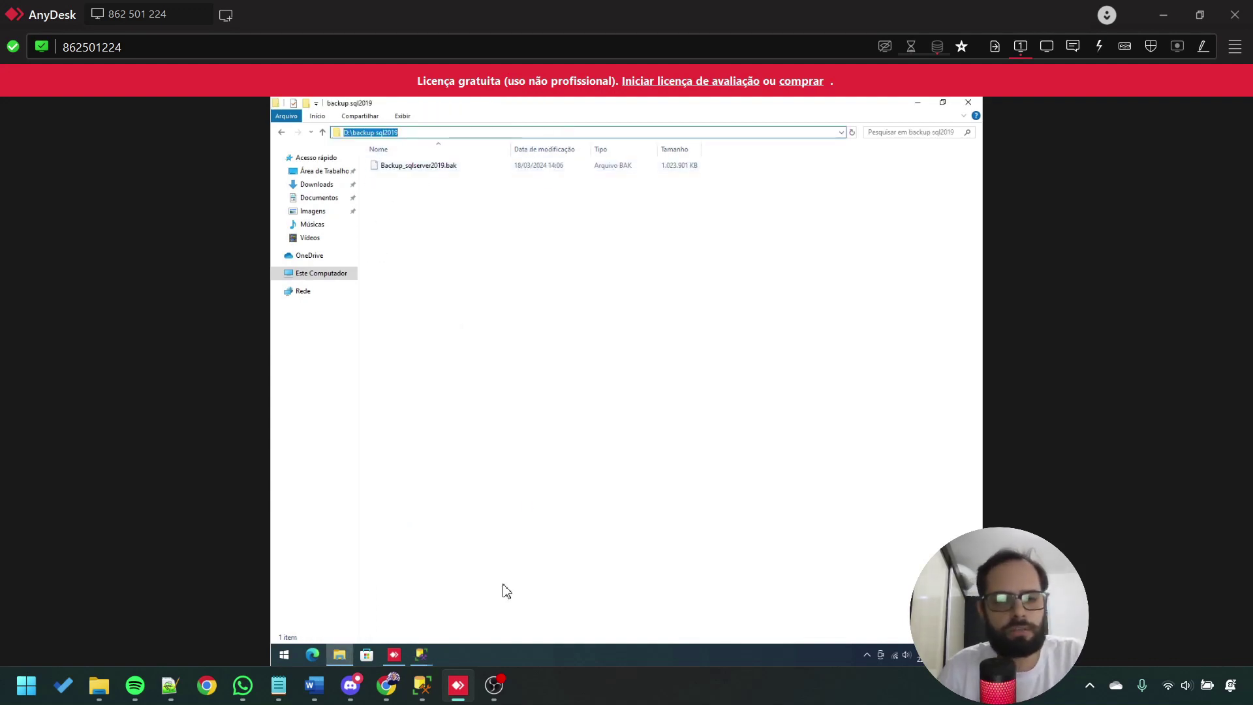
pyautogui.click(423, 656)
pyautogui.click(481, 591)
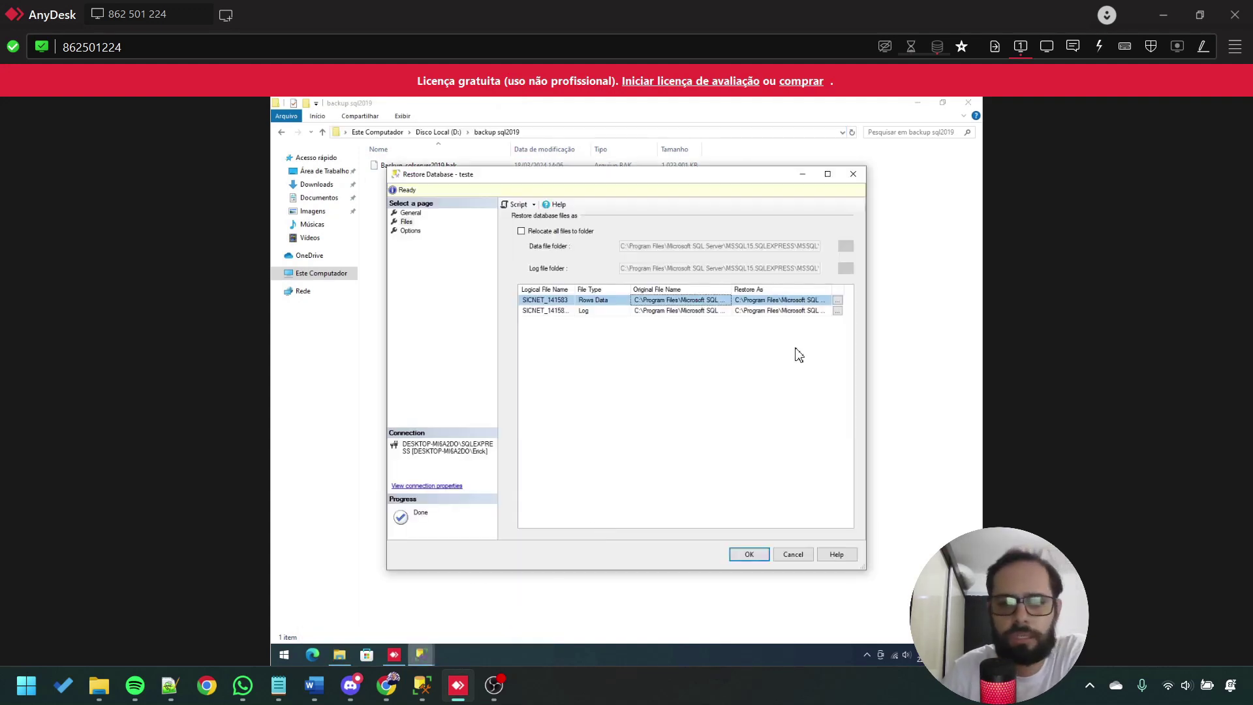
# Set the Rows Data file to restore as D:\backup sql2019\teste_141583.mdf.
pyautogui.click(803, 300)
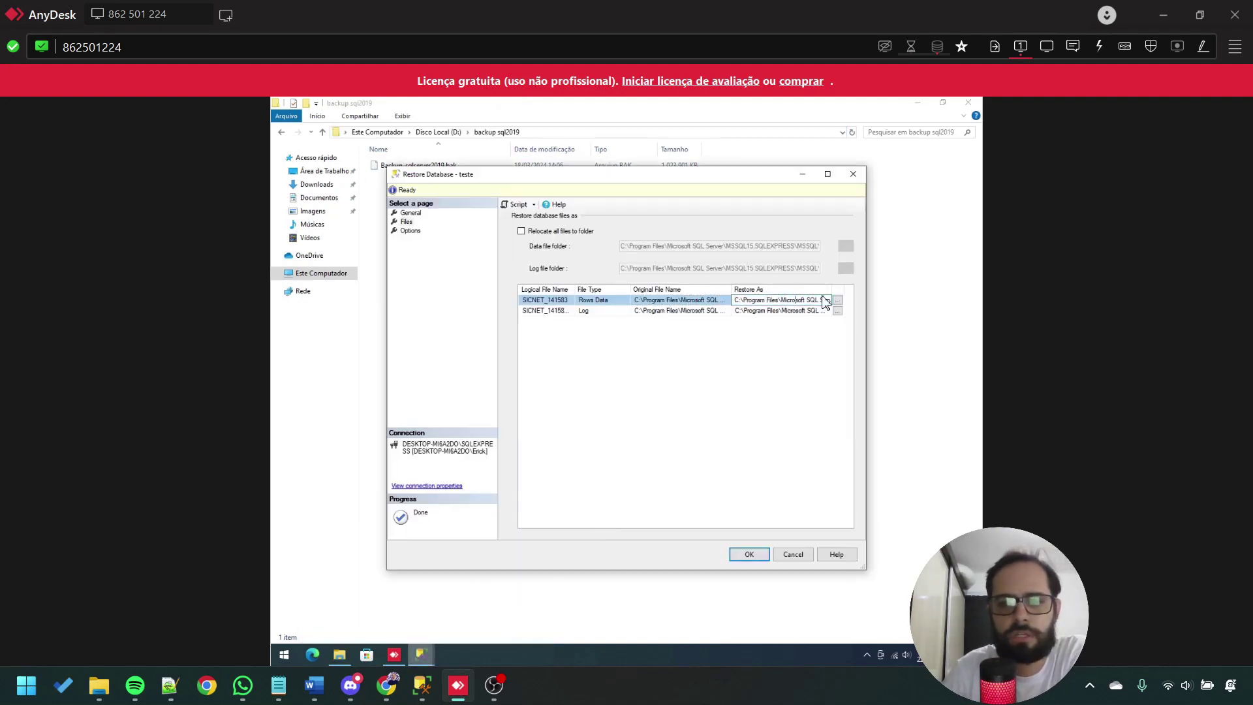
pyautogui.doubleClick(822, 299)
pyautogui.click(778, 302)
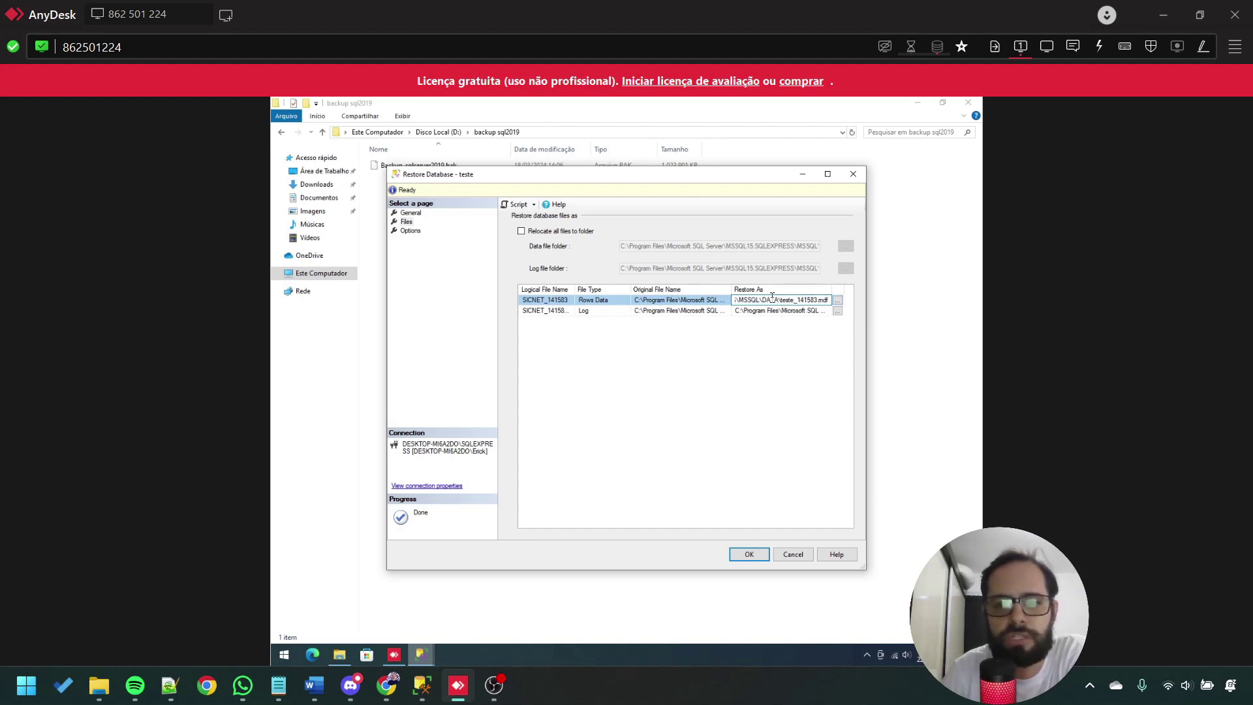
pyautogui.moveTo(771, 296); pyautogui.dragTo(700, 301)
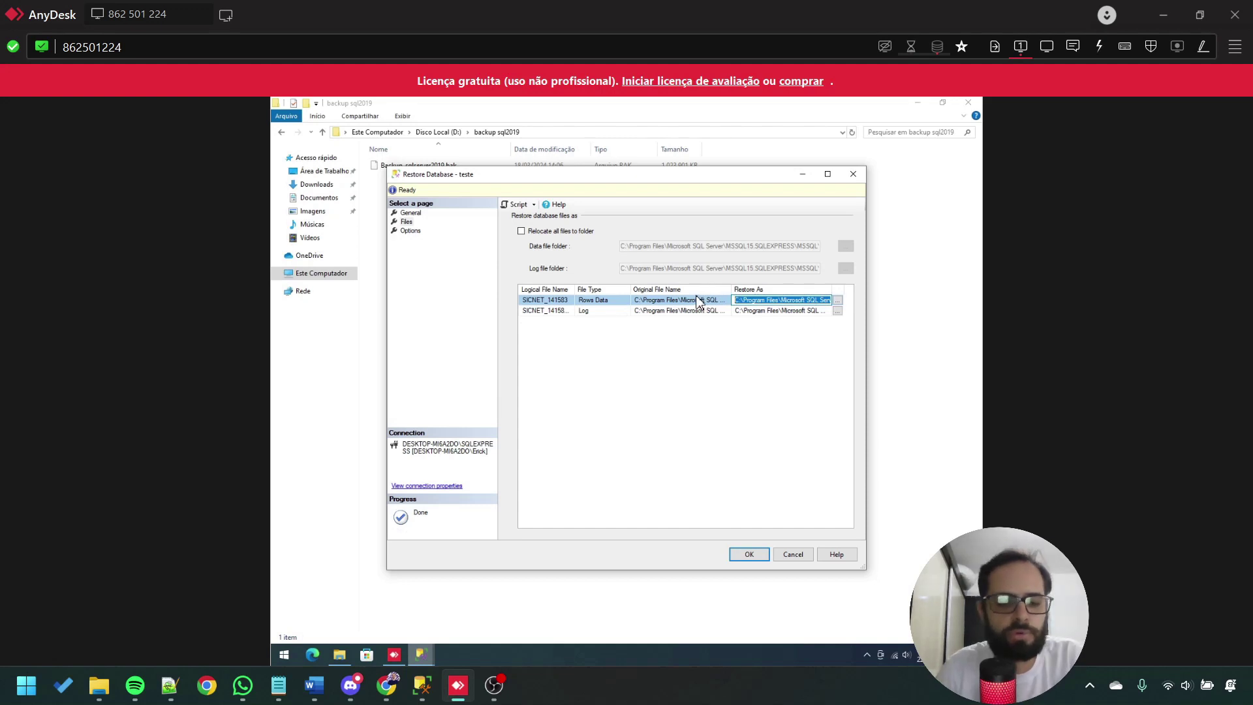
pyautogui.write('D:\\backup sql2019\\')
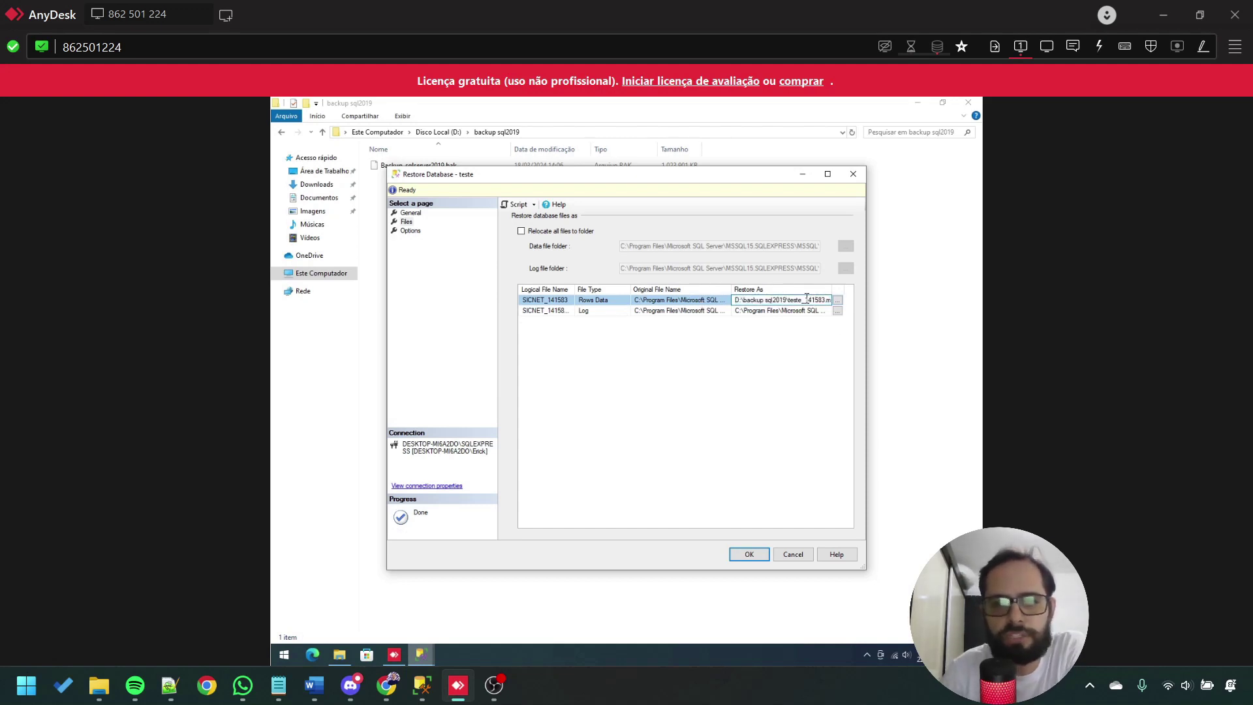
# Set the Log file to restore as D:\backup sql2019\teste_141583_log.ldf.
pyautogui.click(797, 313)
pyautogui.moveTo(802, 313); pyautogui.dragTo(862, 309)
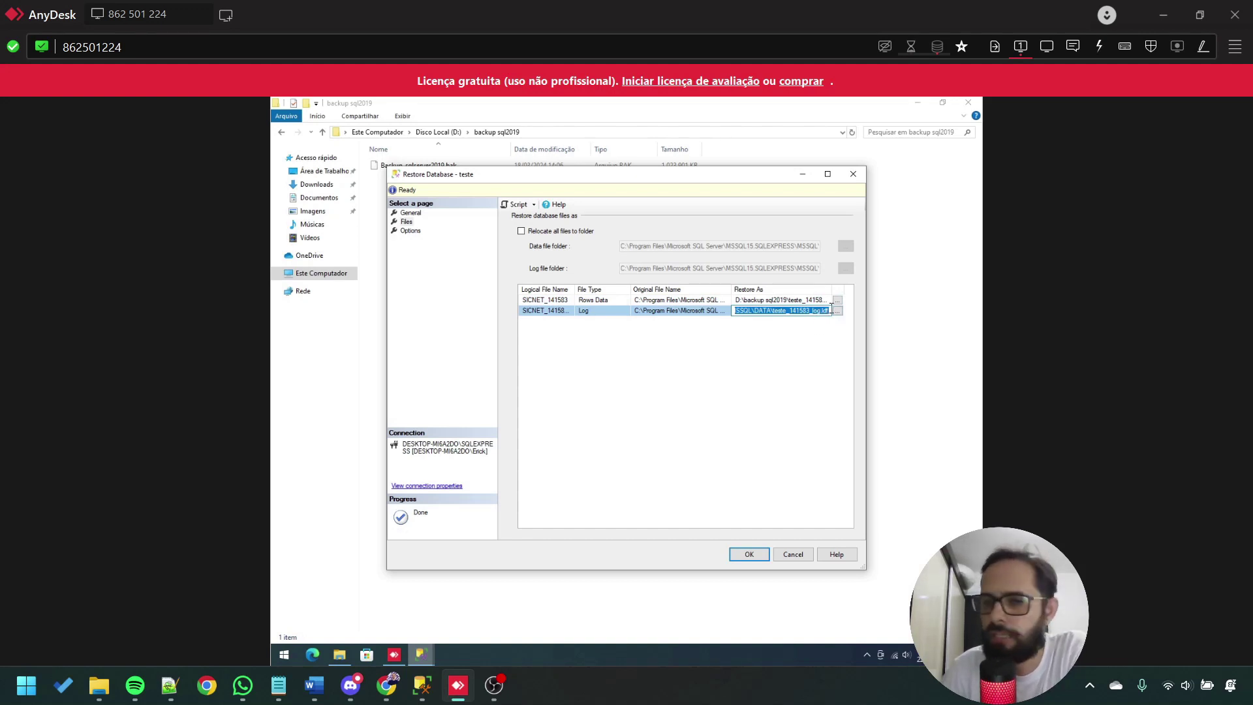
pyautogui.click(772, 310)
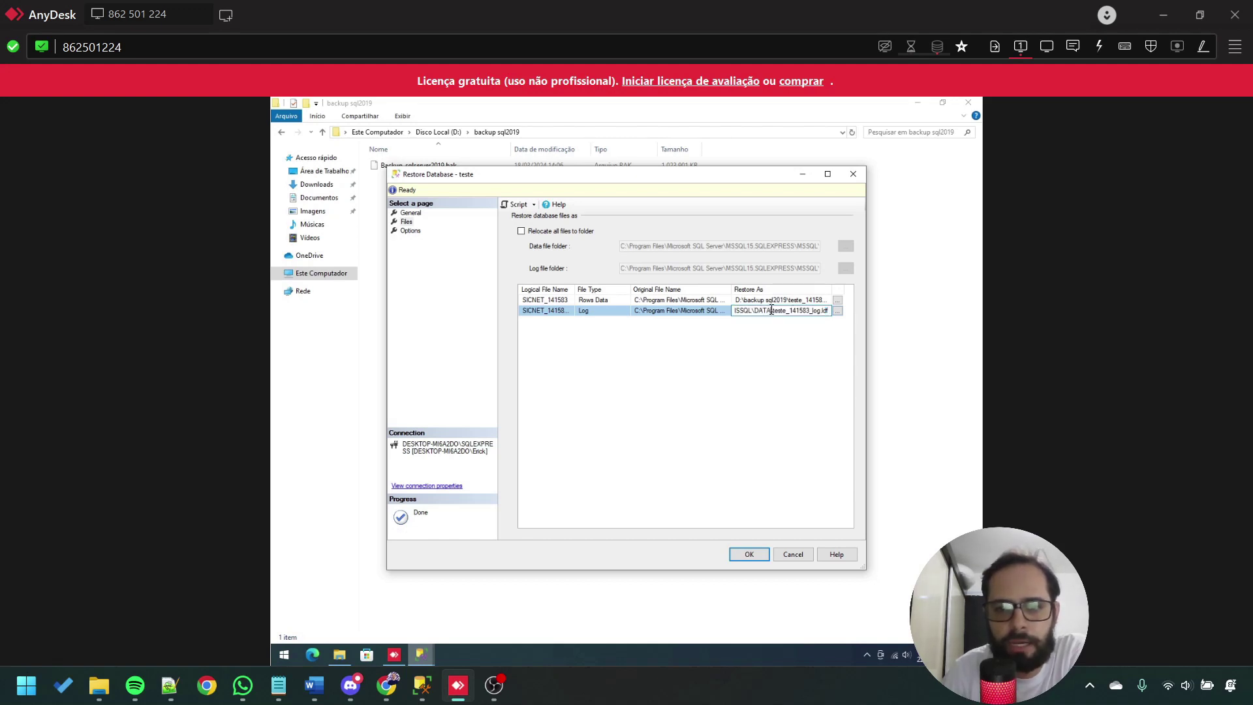
pyautogui.moveTo(771, 310); pyautogui.dragTo(708, 309)
pyautogui.hotkey('ctrl', 'v')
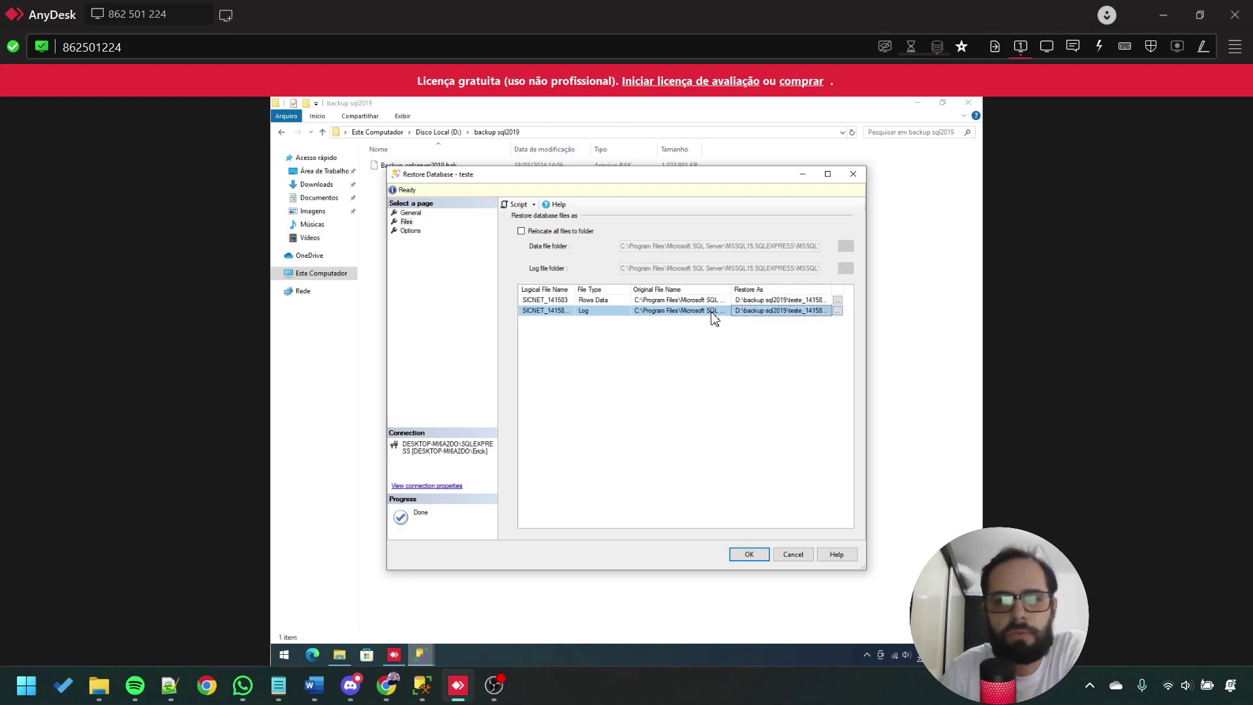
pyautogui.press('Up')
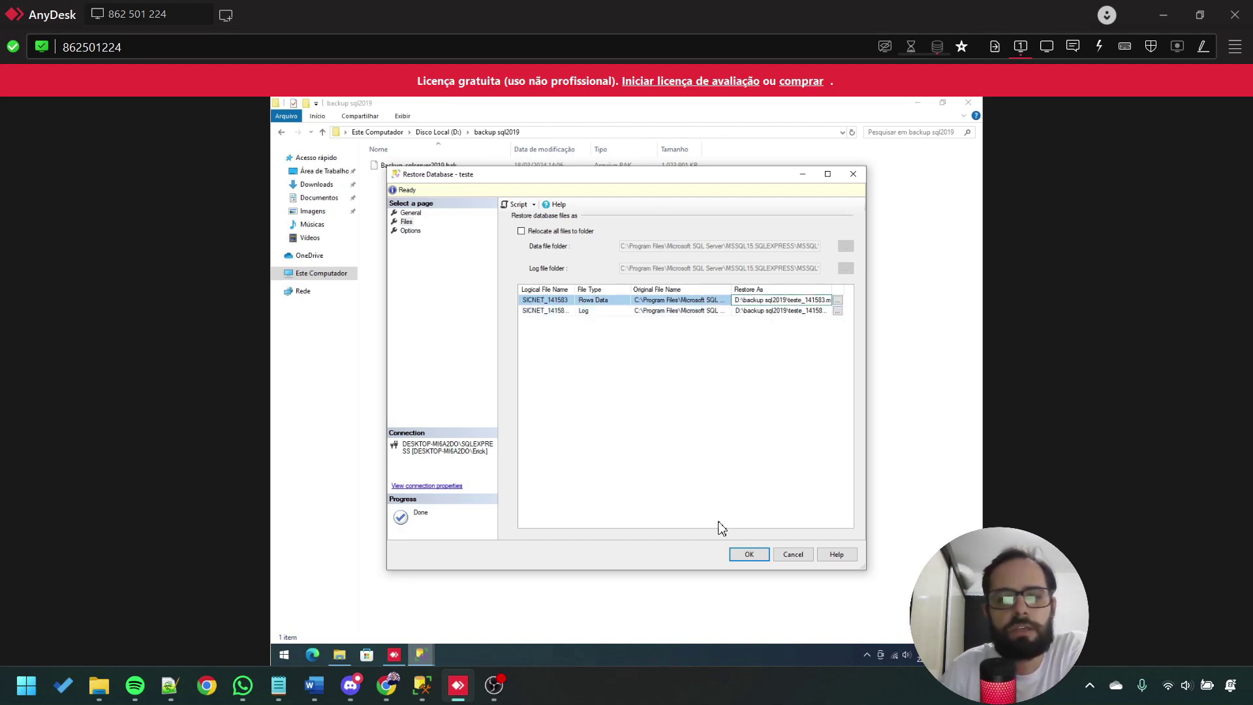
# Run the restore of the teste database, acknowledge its completion and check the restored files in the backup sql2019 folder.
pyautogui.click(749, 556)
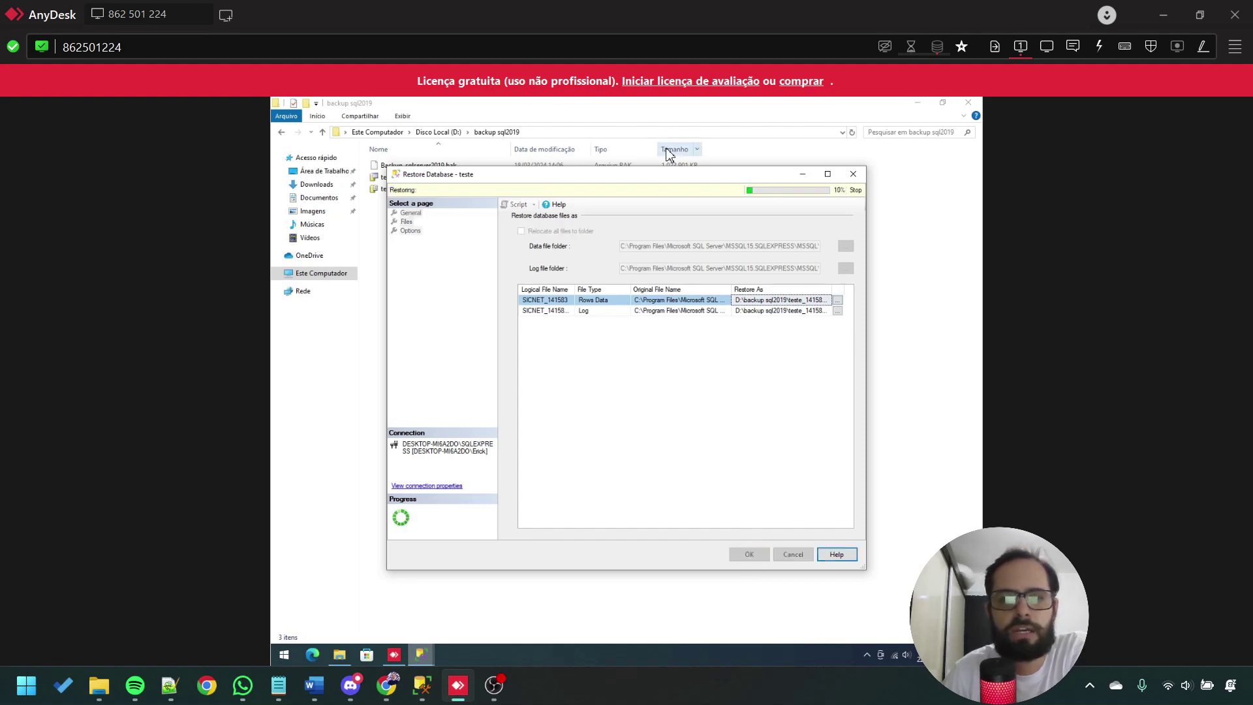
pyautogui.moveTo(663, 172); pyautogui.dragTo(665, 238)
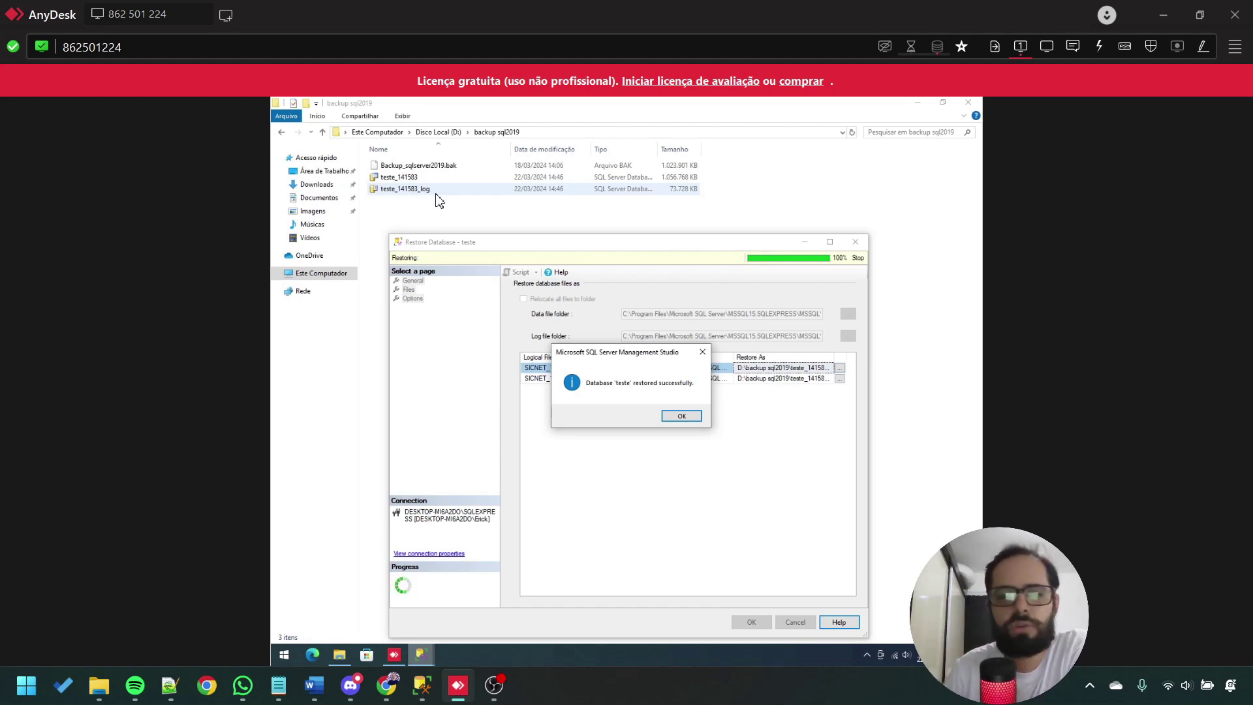
pyautogui.click(682, 417)
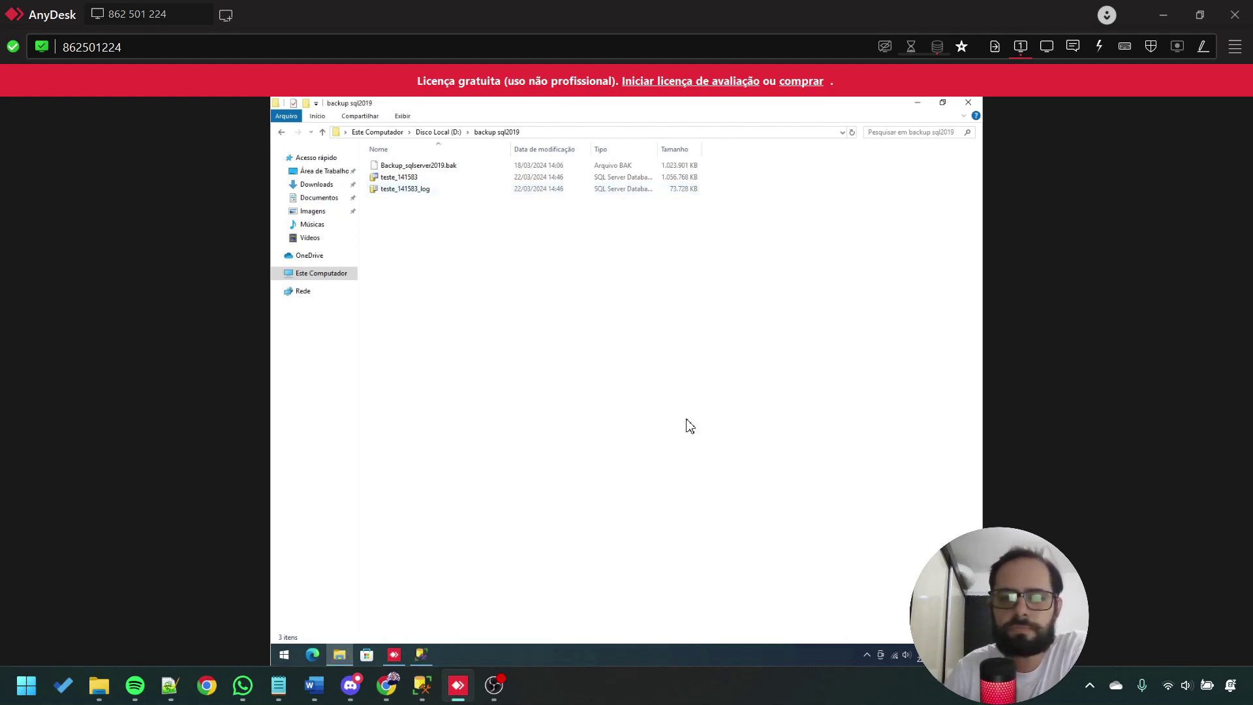
pyautogui.click(472, 190)
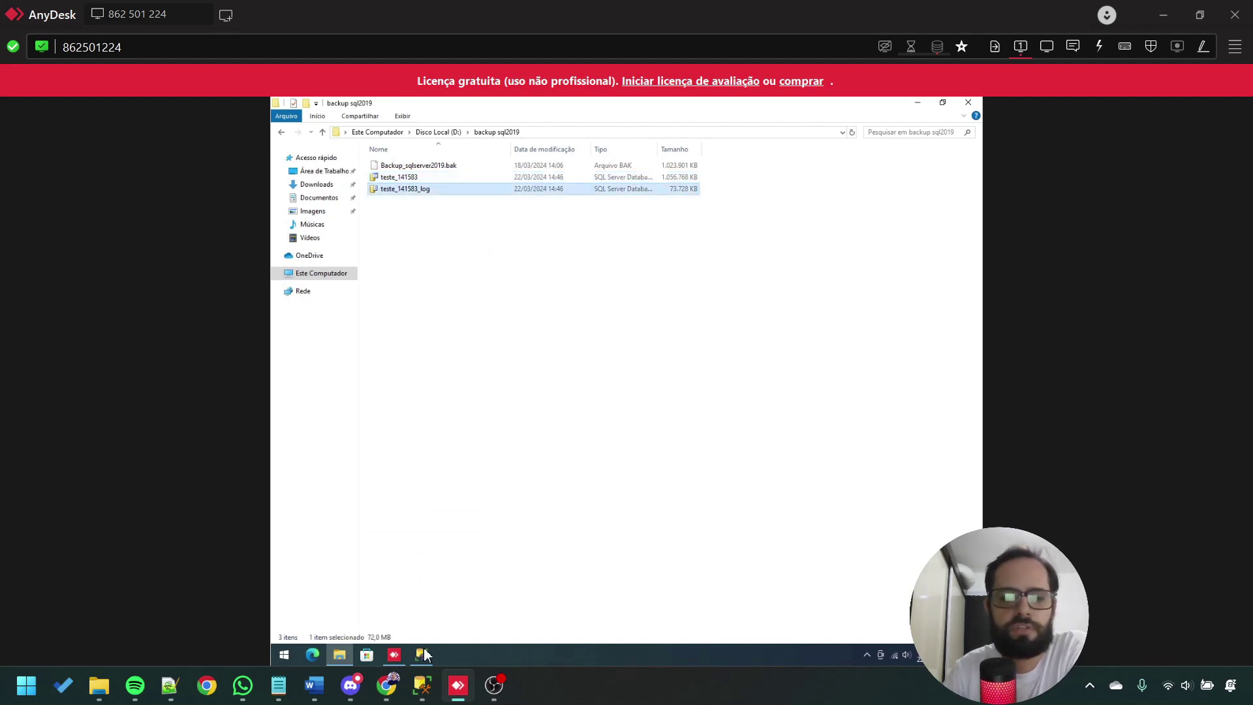
# Switch to SQL Server Management Studio, expand and refresh the Databases folder, and select the teste database.
pyautogui.click(423, 655)
pyautogui.click(293, 200)
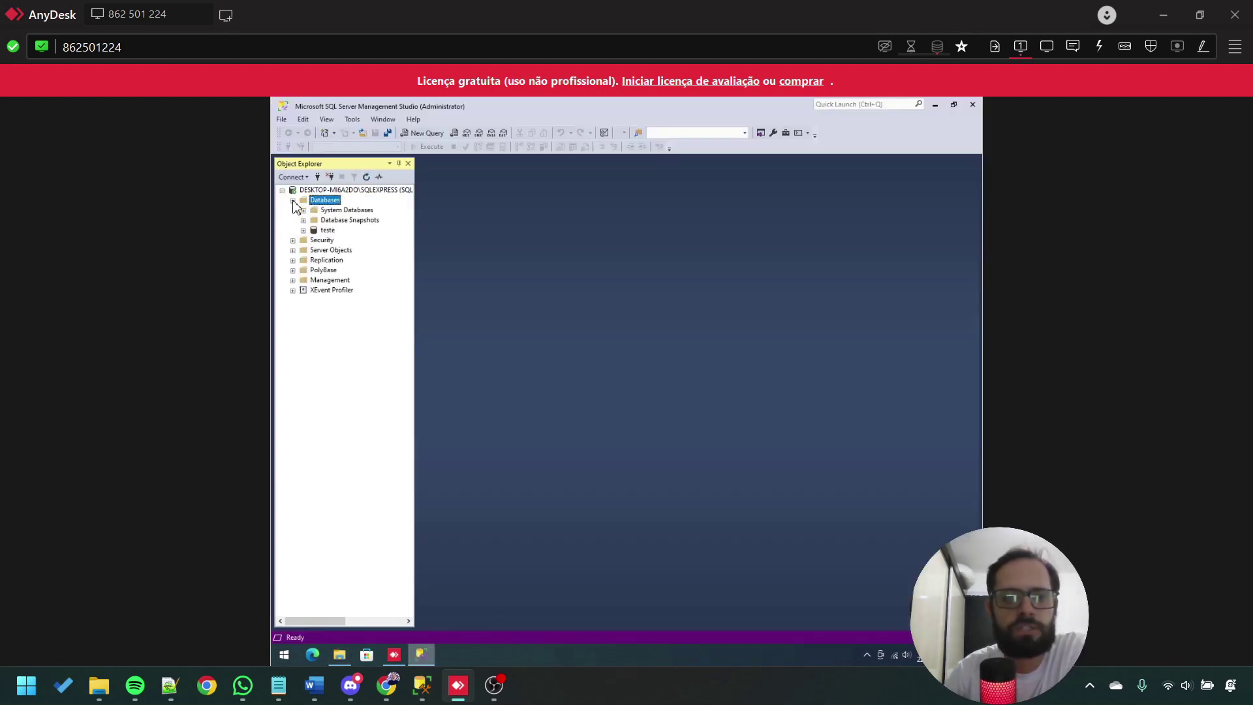
pyautogui.click(329, 231)
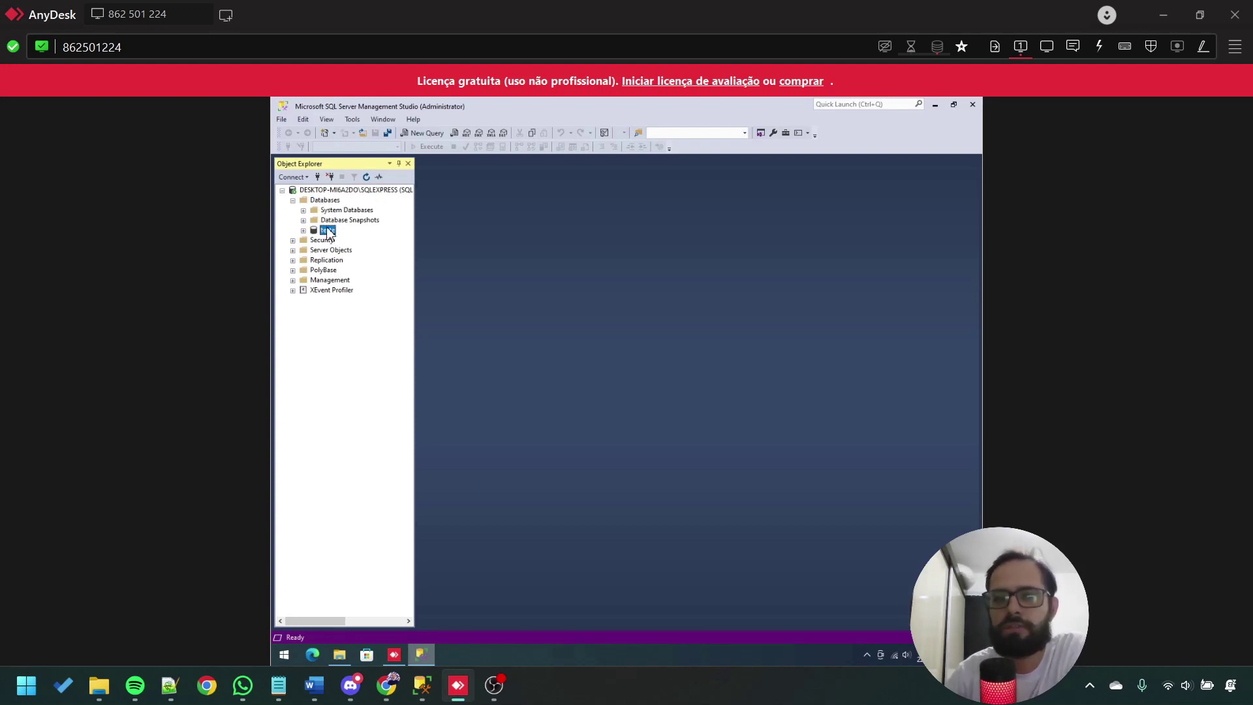
pyautogui.rightClick(324, 200)
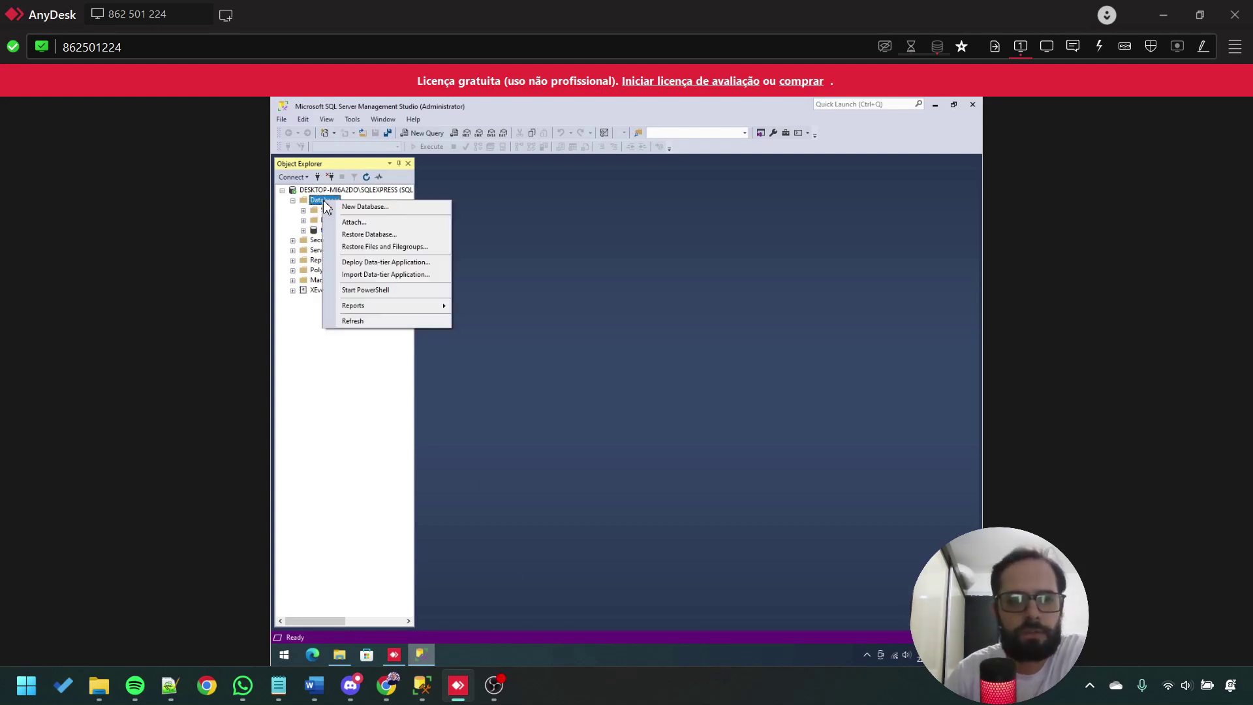
pyautogui.click(377, 321)
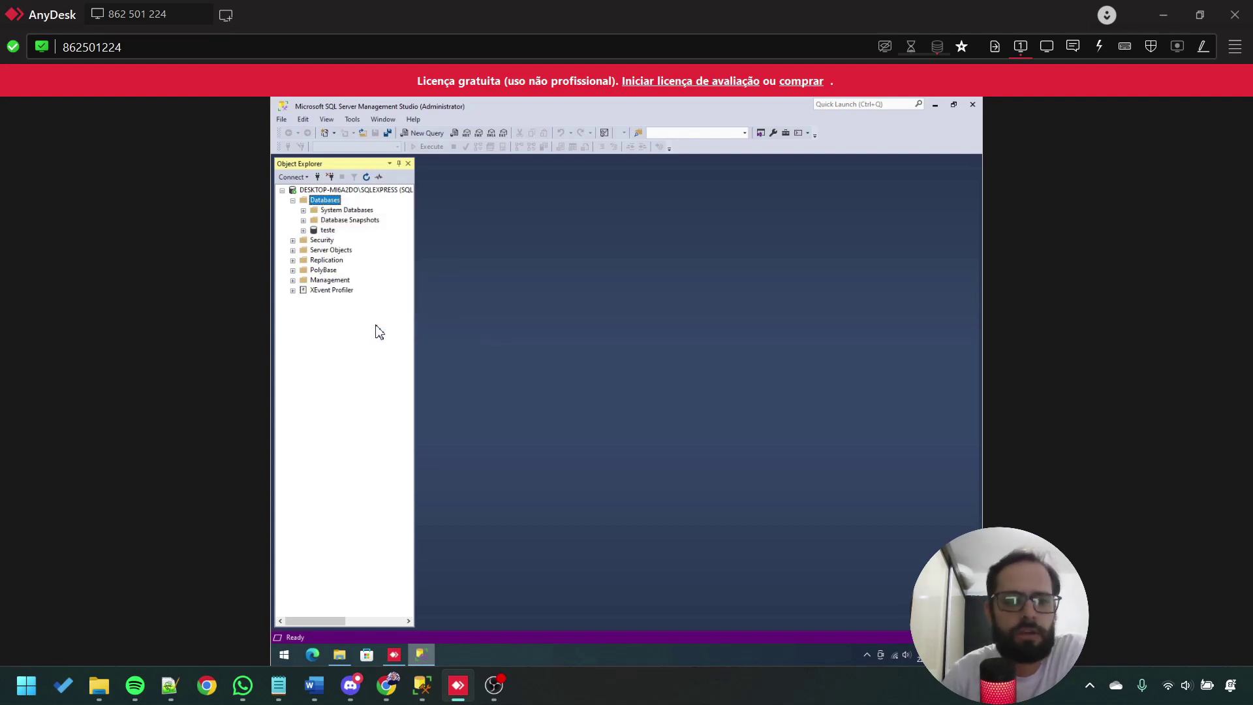
pyautogui.click(324, 231)
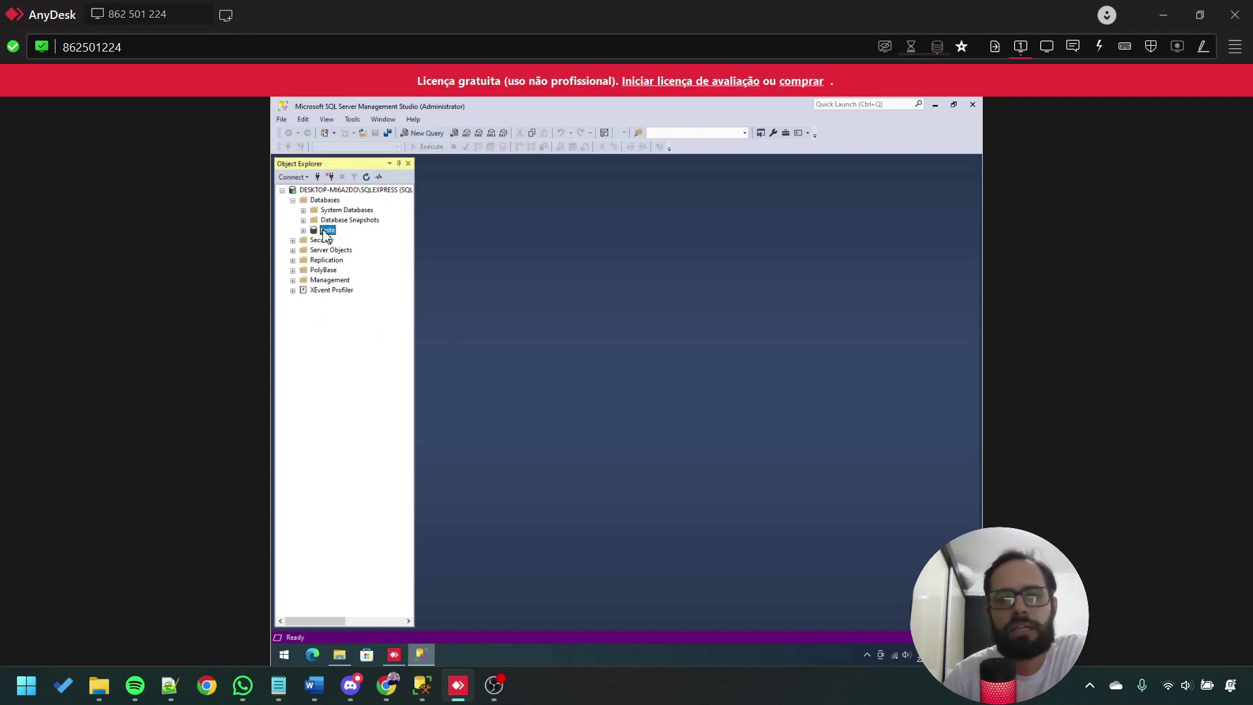
# Open a new query on the teste database and write the statement select * from TABEST1.
pyautogui.click(431, 132)
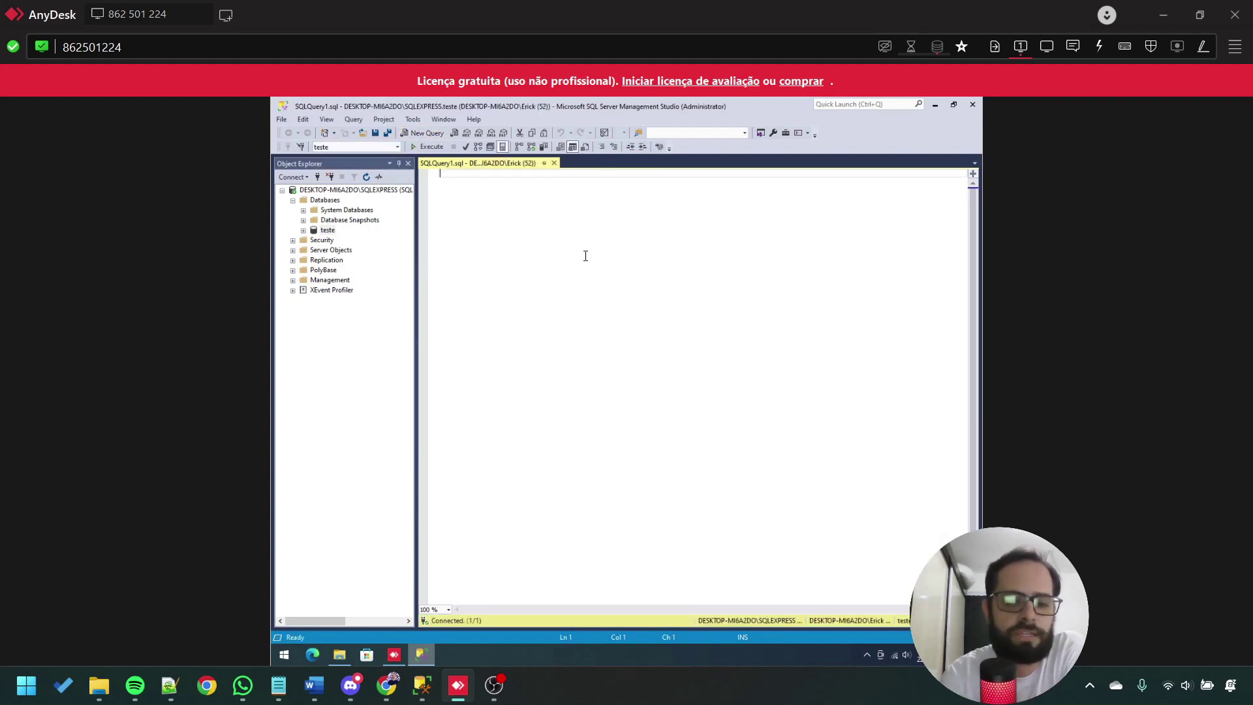
pyautogui.write('select * from')
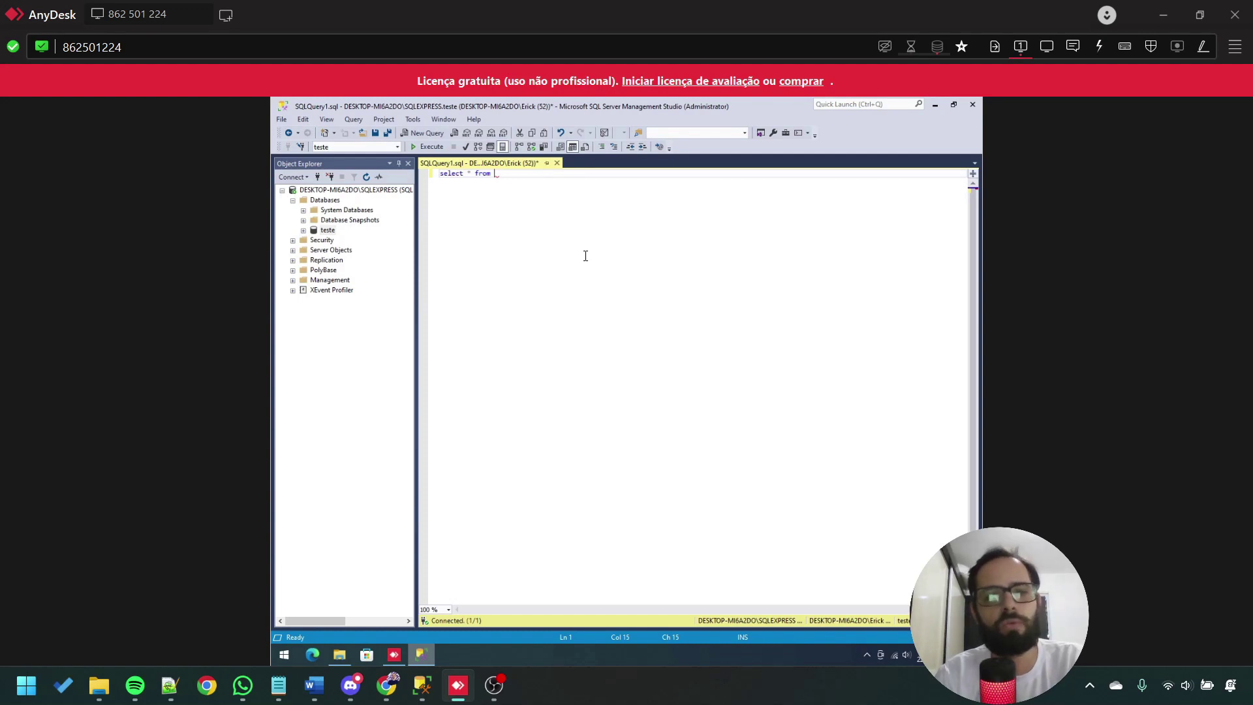
pyautogui.write('tab')
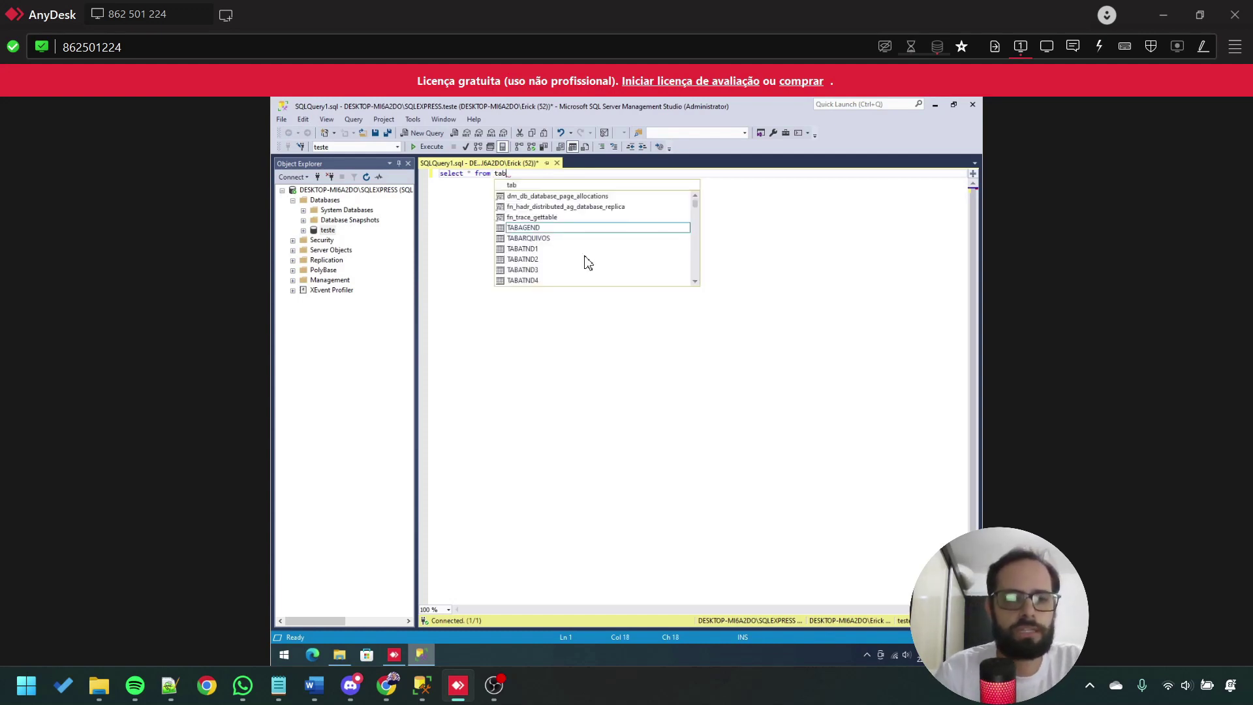
pyautogui.write('est')
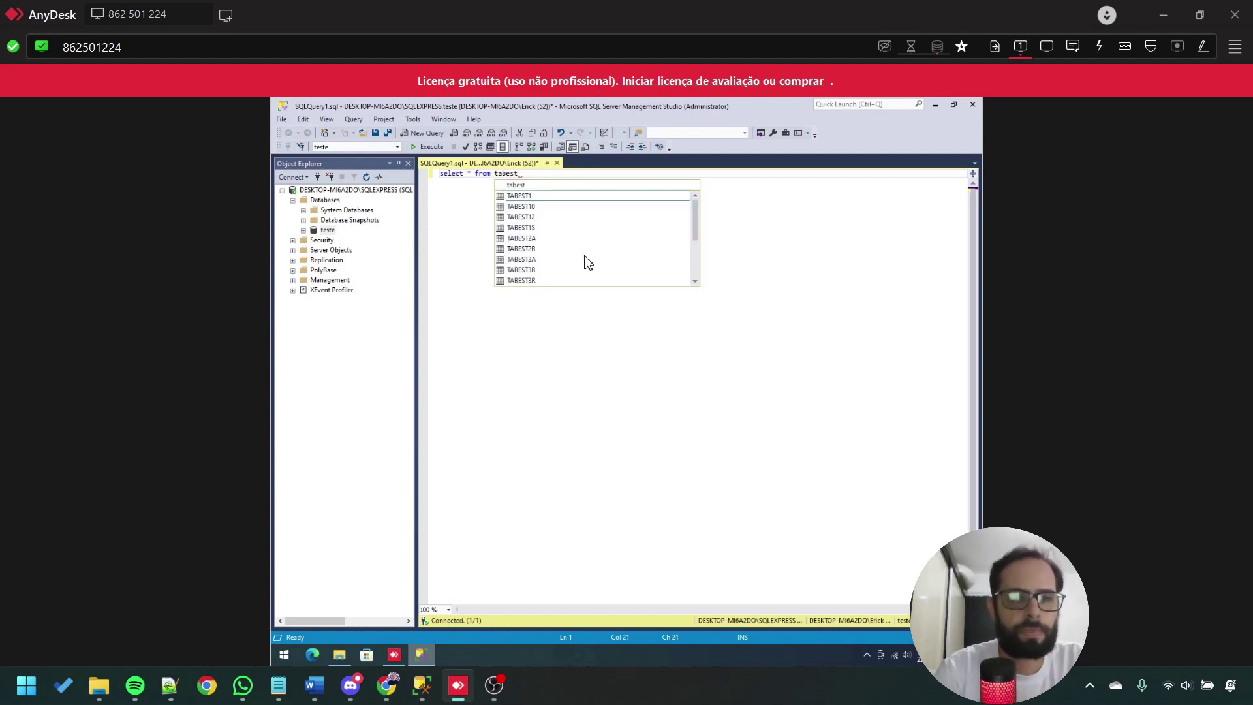
pyautogui.write('1')
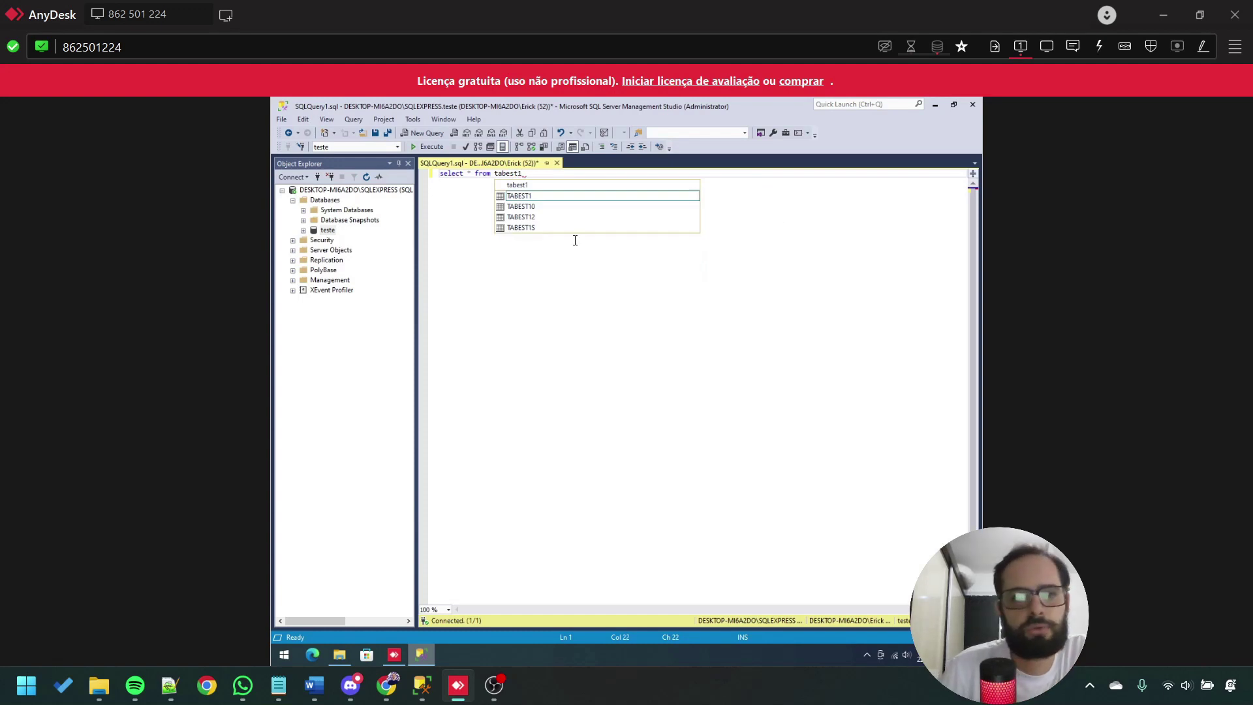
pyautogui.press('Tab')
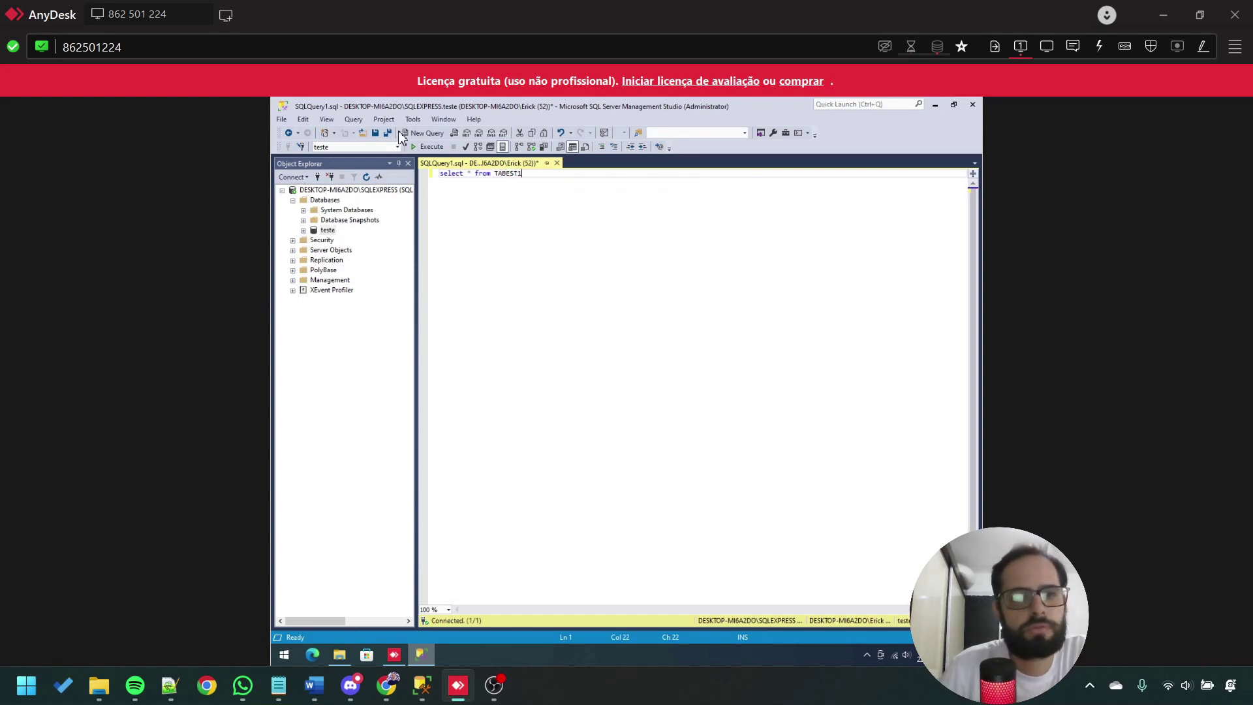
# Execute the TABEST1 query and look through the returned product rows.
pyautogui.click(436, 149)
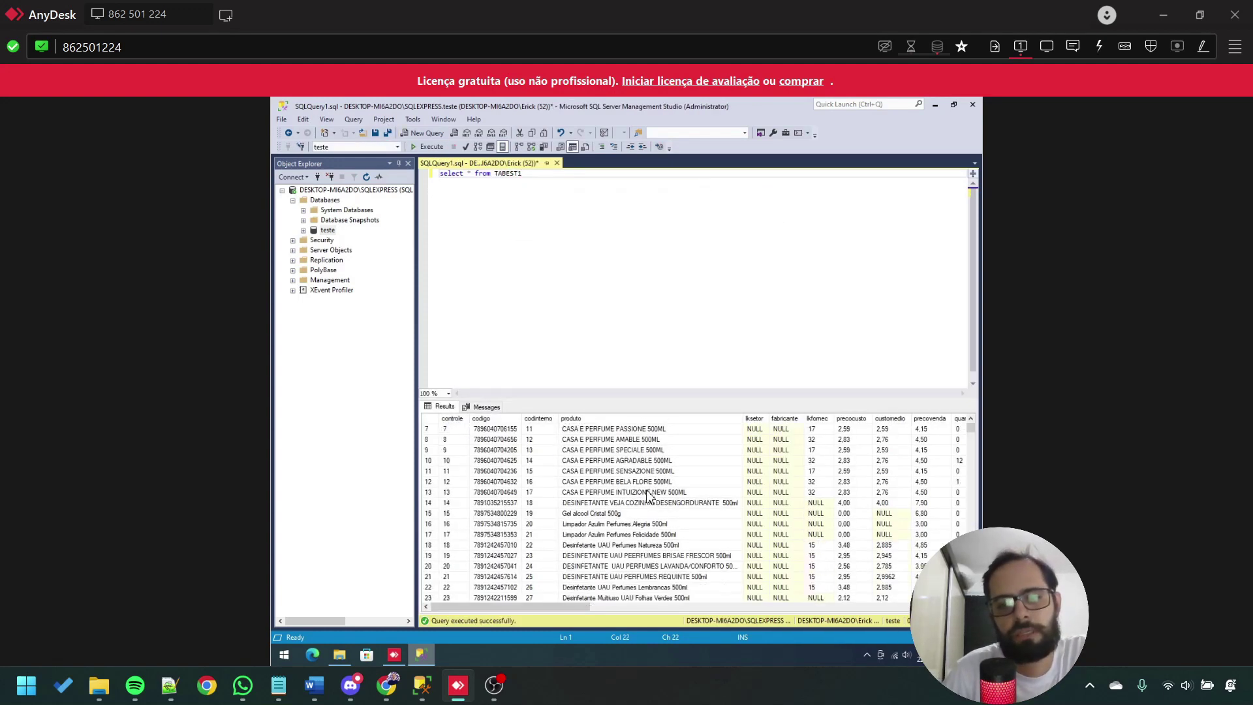
pyautogui.click(649, 496)
pyautogui.scroll(-5, 650, 496)
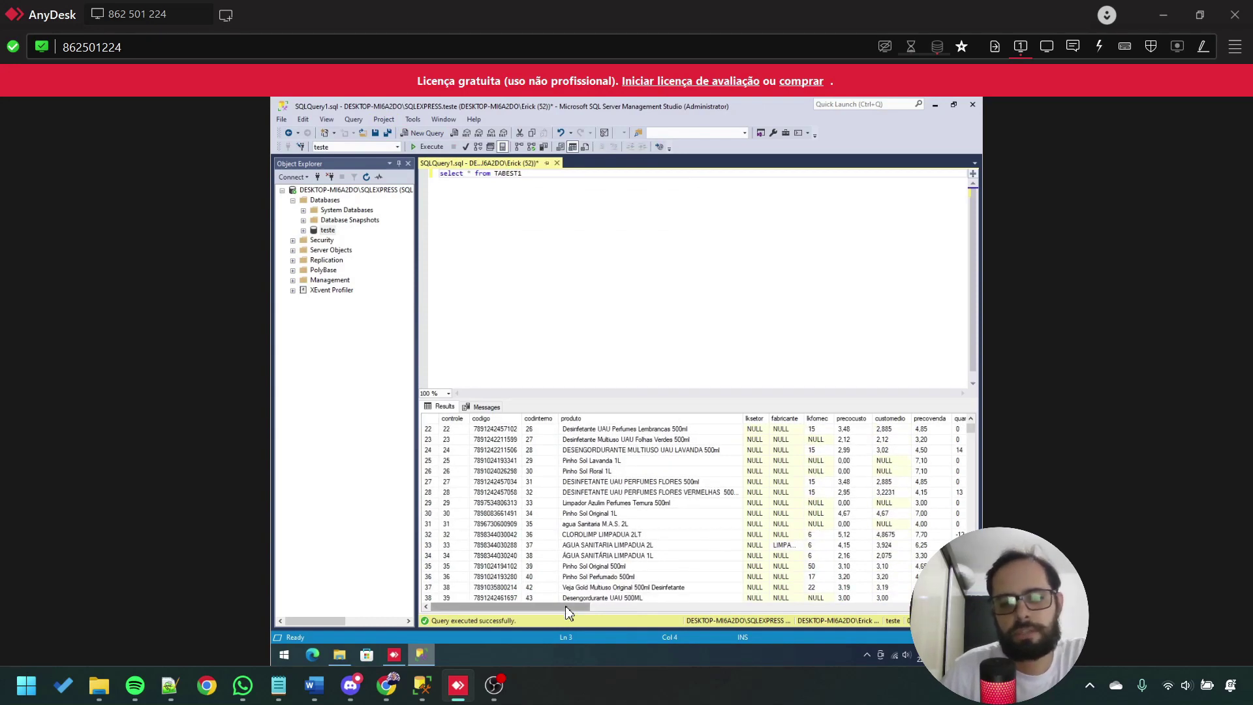
pyautogui.moveTo(568, 611)
pyautogui.mouseDown()
pyautogui.moveTo(692, 612)
pyautogui.moveTo(568, 612)
pyautogui.mouseUp()
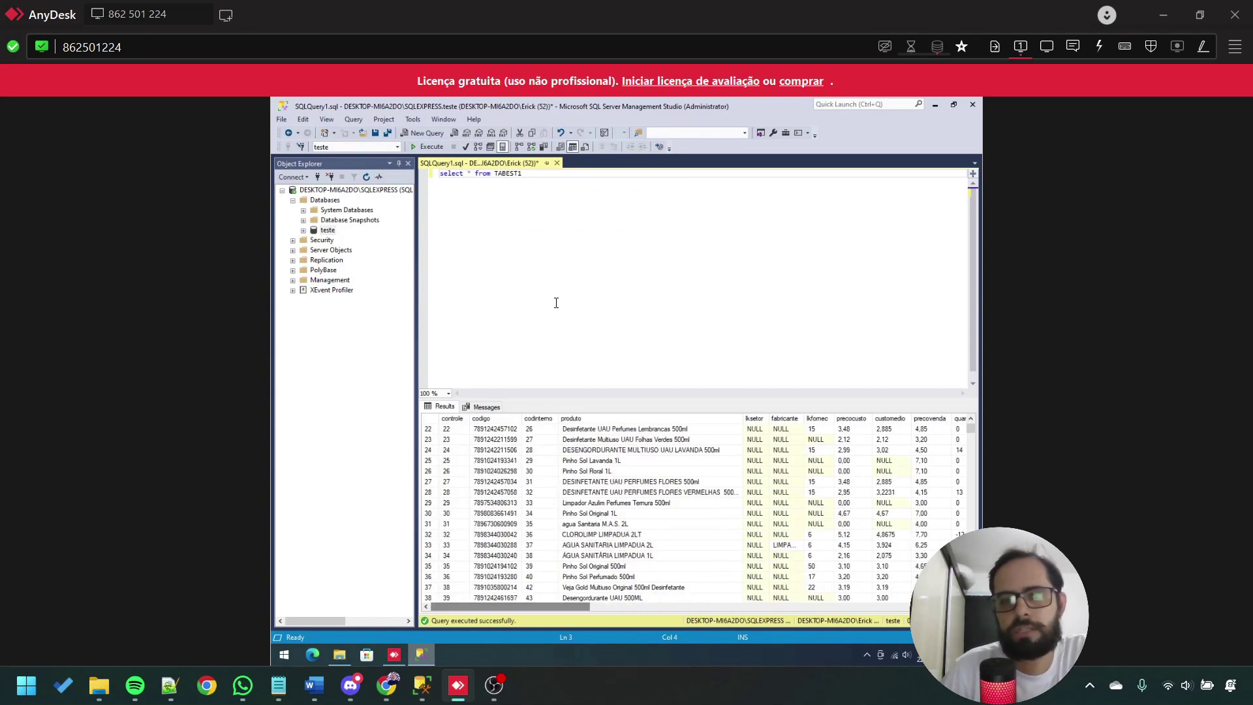
pyautogui.click(567, 278)
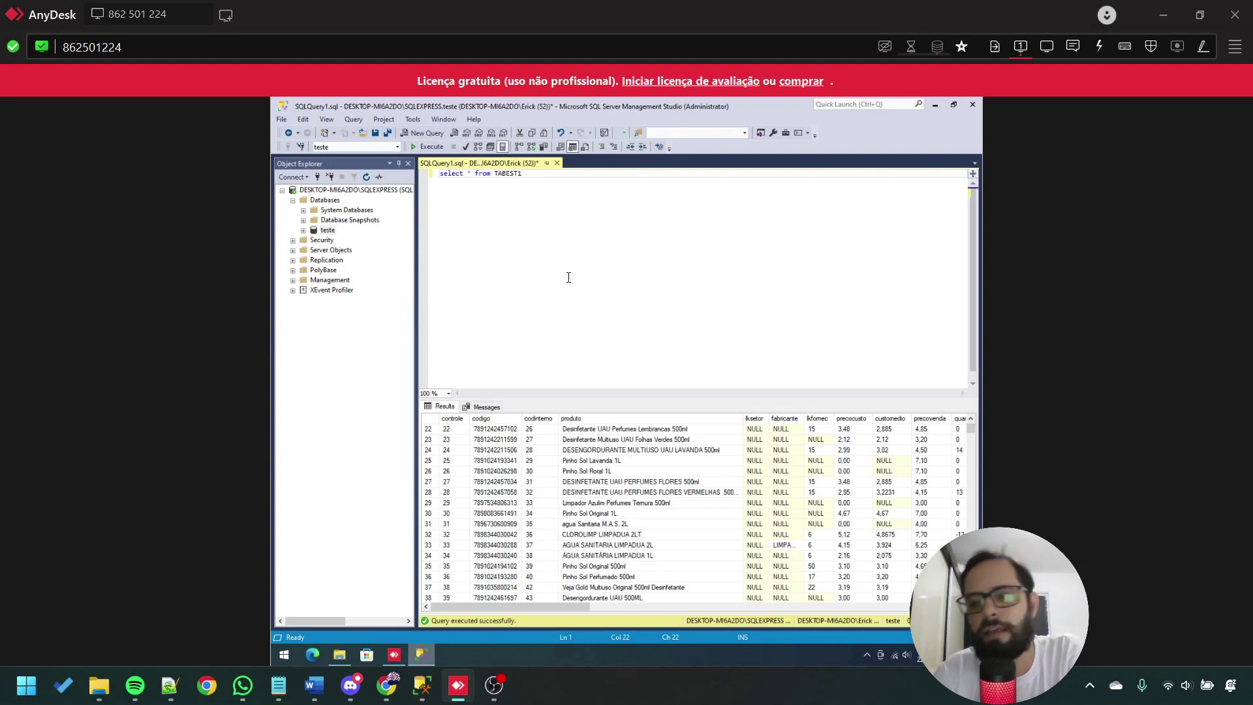